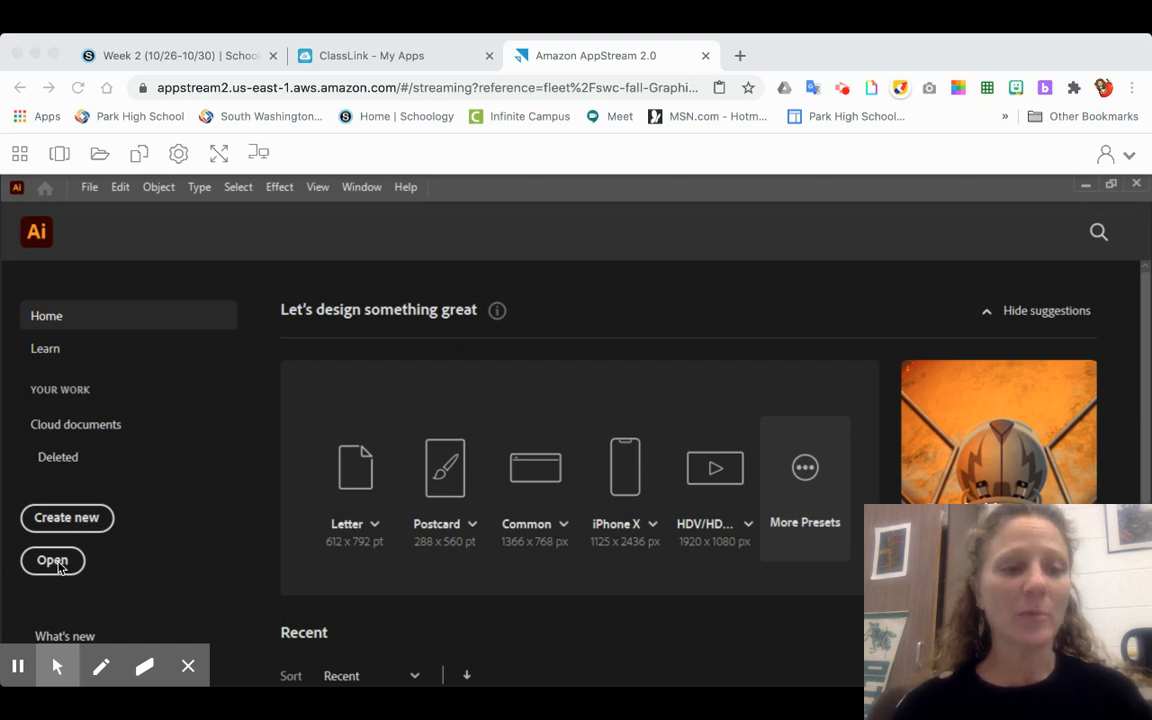
- Create a new portrait Letter document with the units set to inches, 8.5 by 11 in
left_click(91, 522)
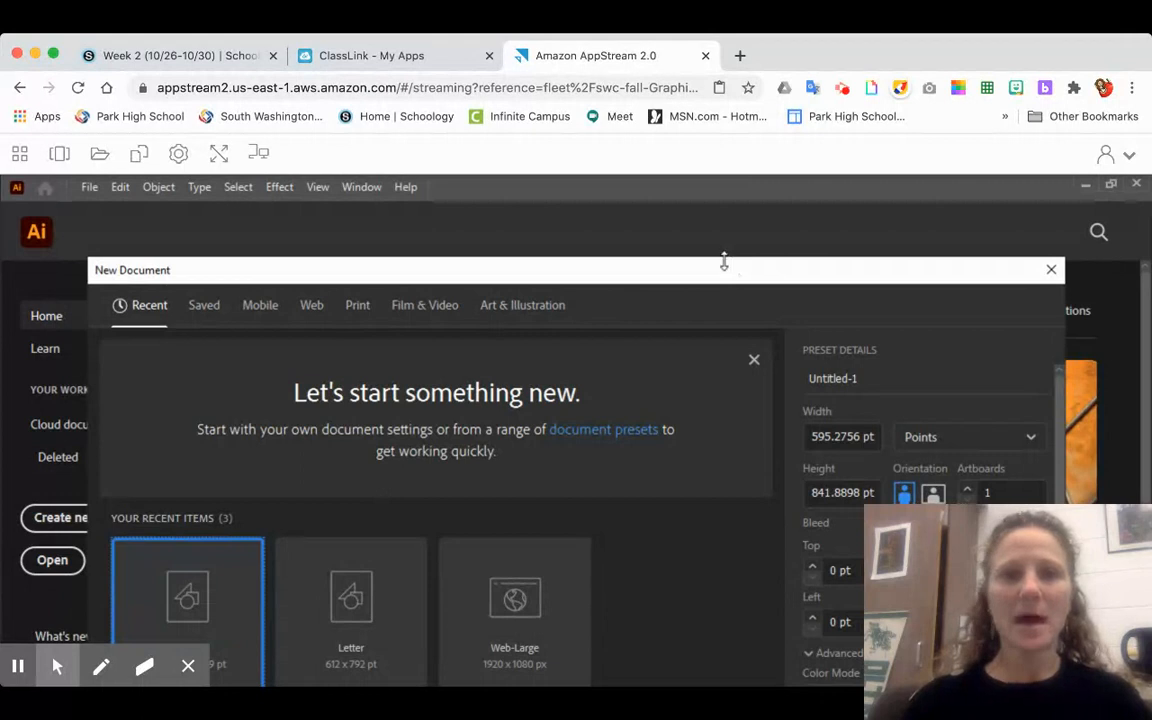
left_click_drag(722, 263, 720, 221)
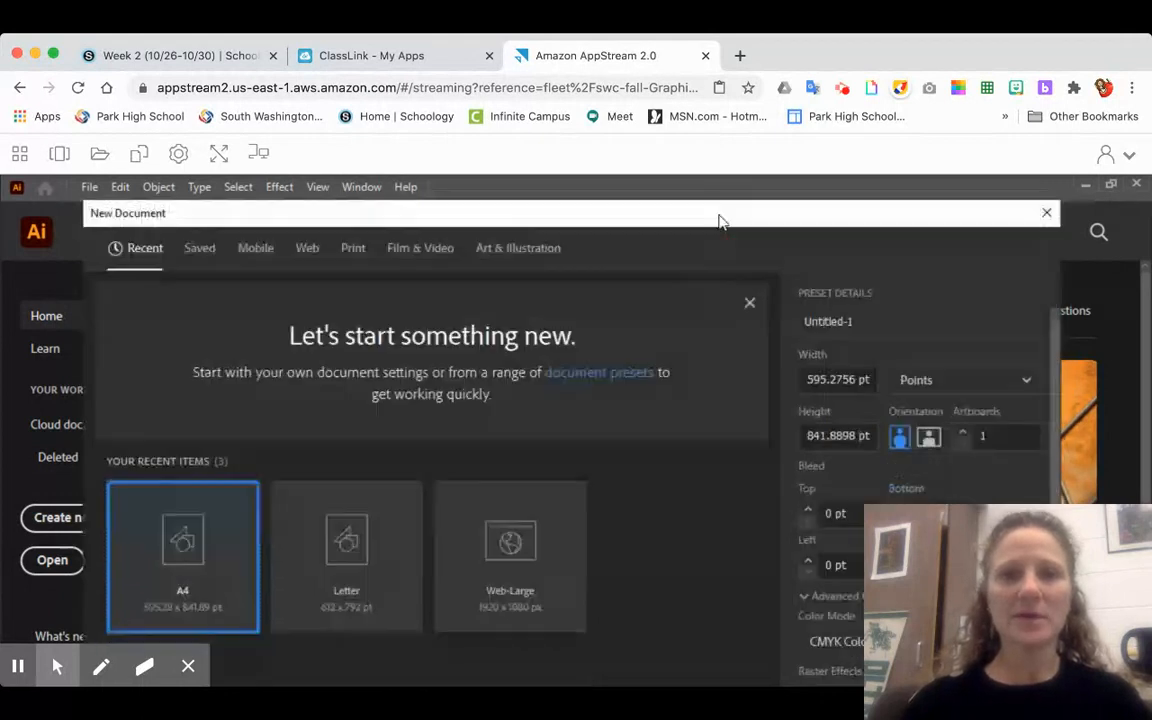
left_click(375, 562)
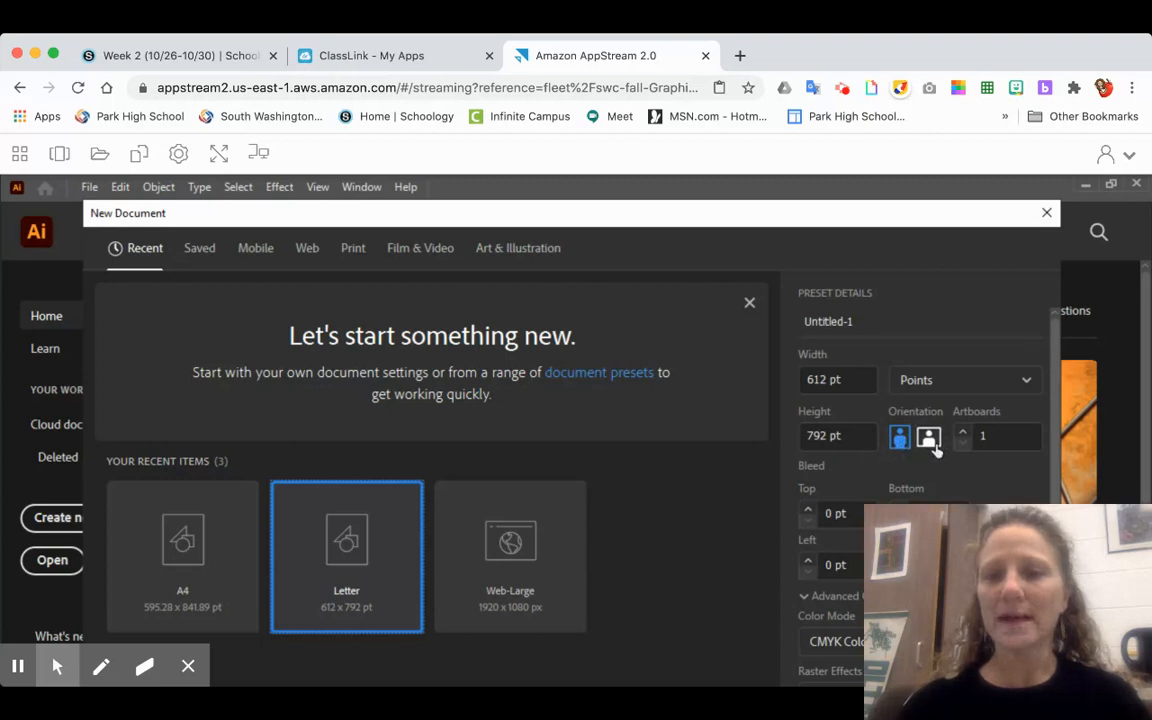
left_click(999, 391)
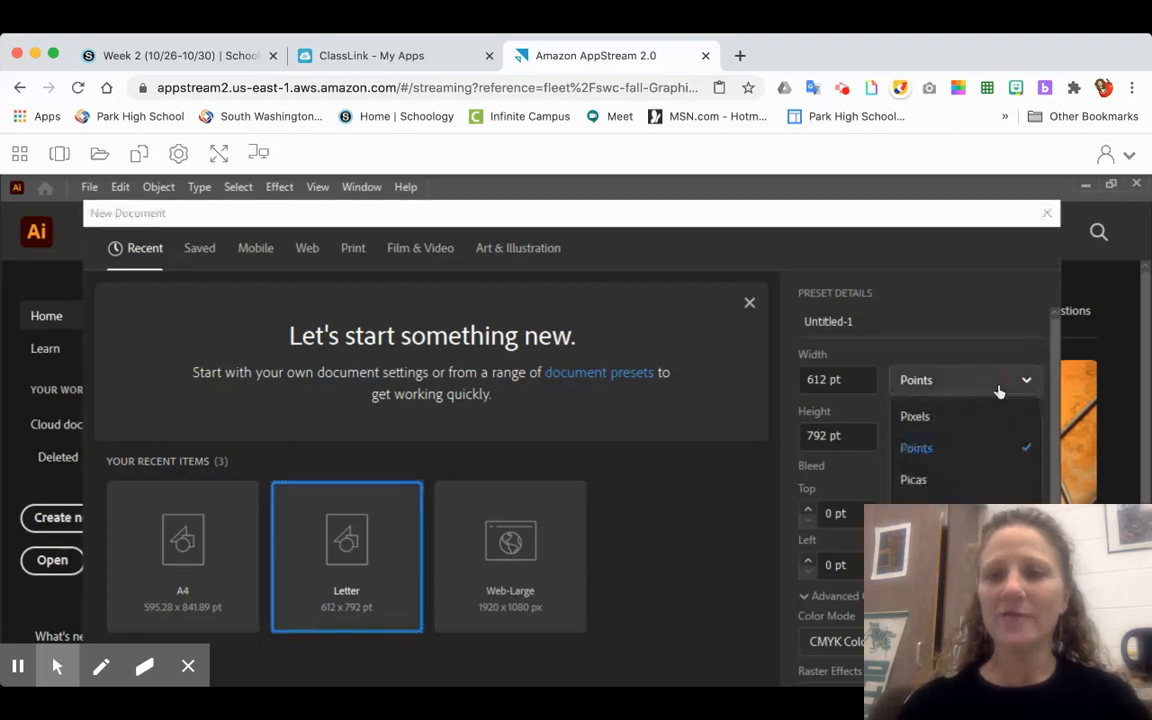
left_click(928, 497)
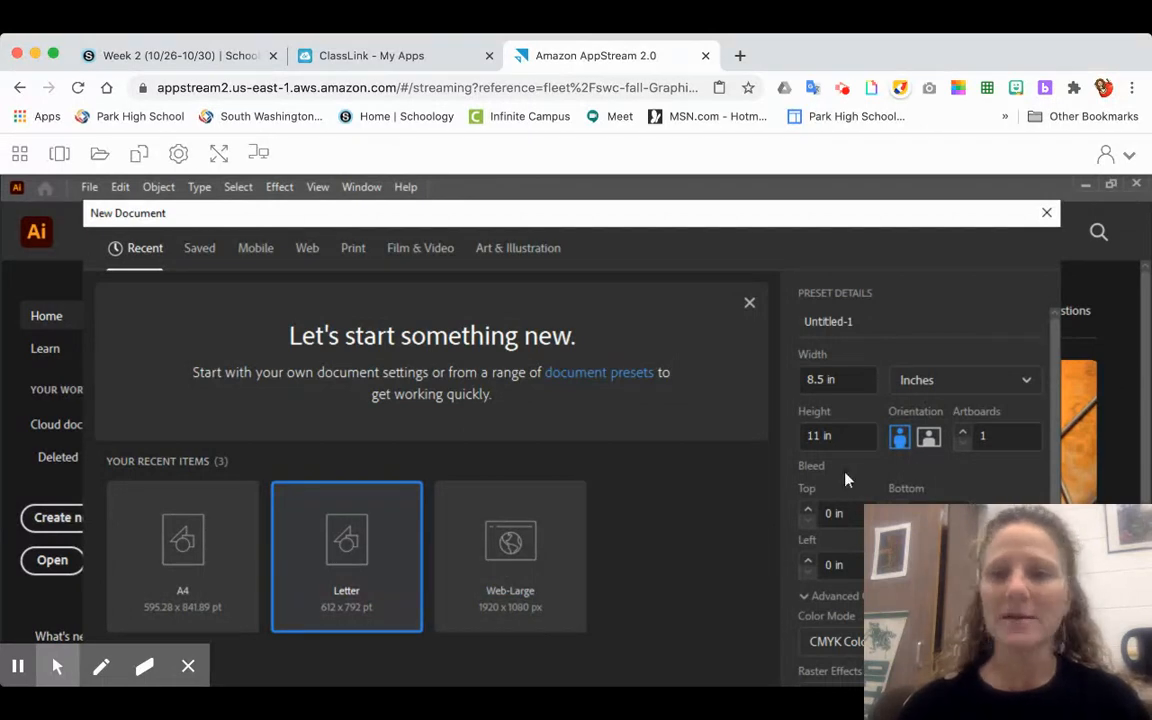
double_click(400, 573)
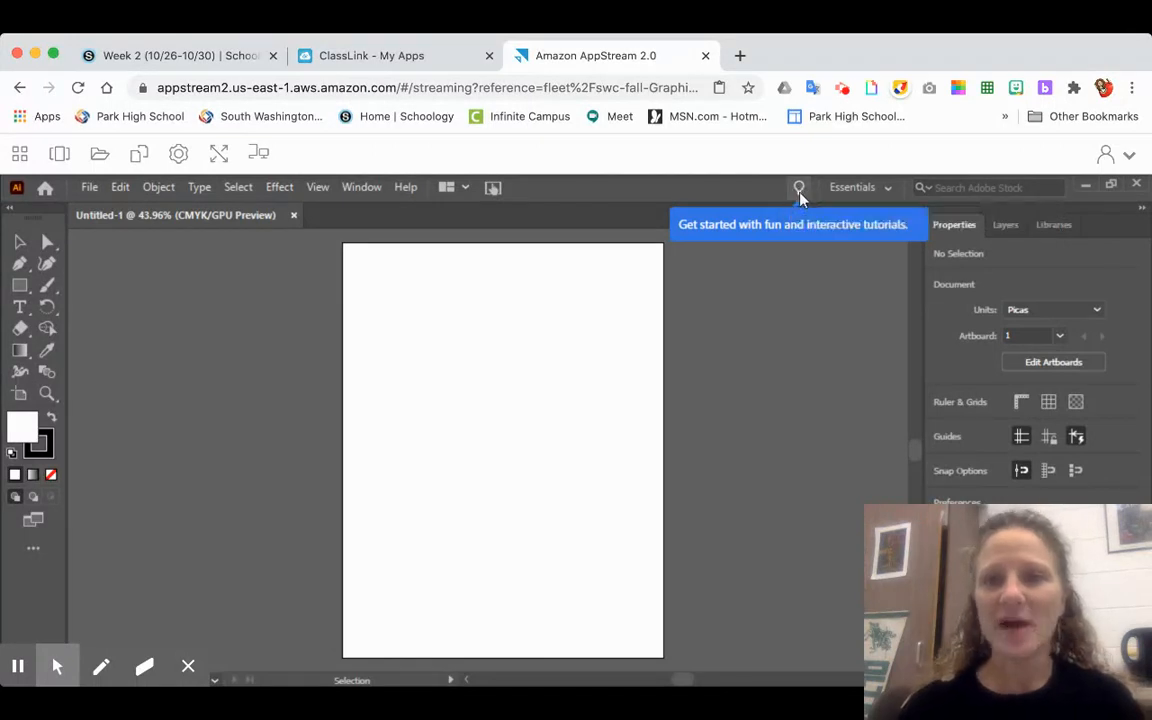
- Look at the list of interactive tutorials, close it and dismiss the tutorials tip
left_click(767, 193)
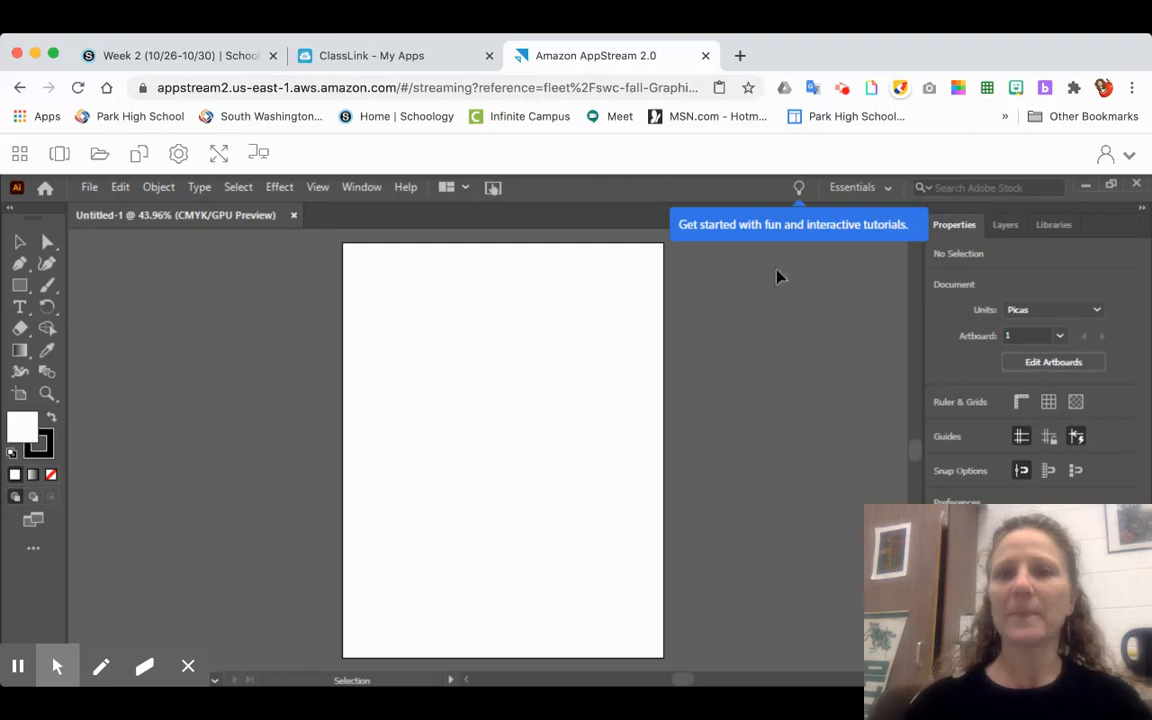
left_click(822, 233)
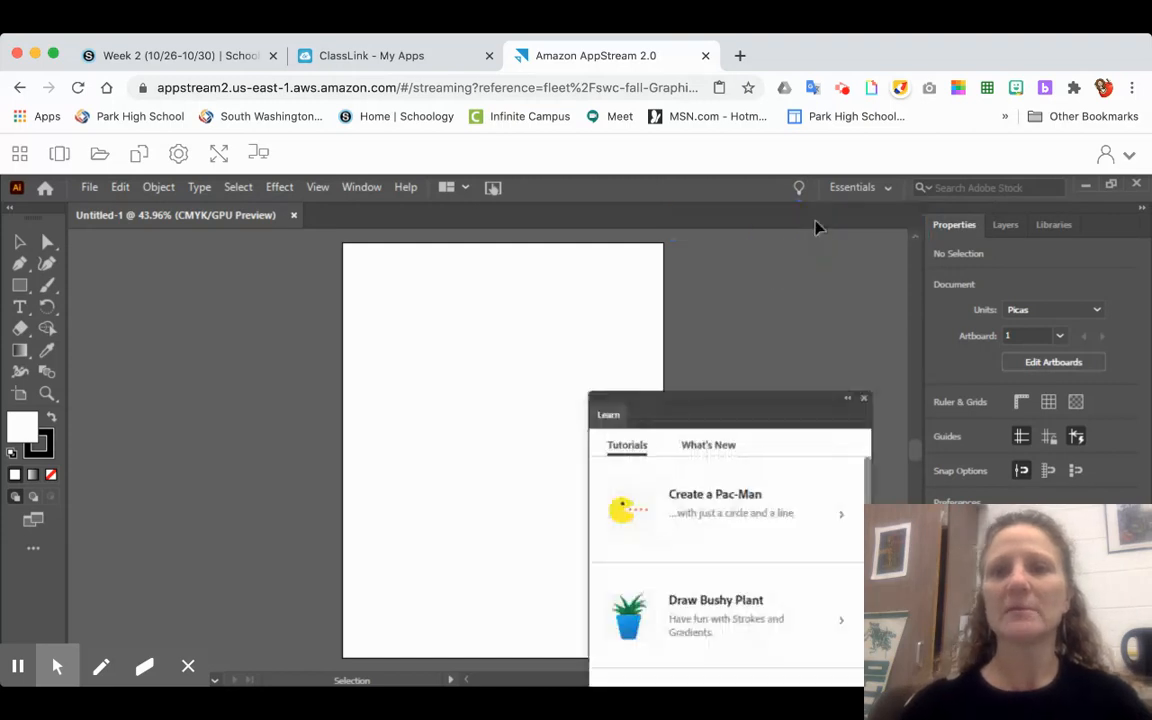
left_click(866, 399)
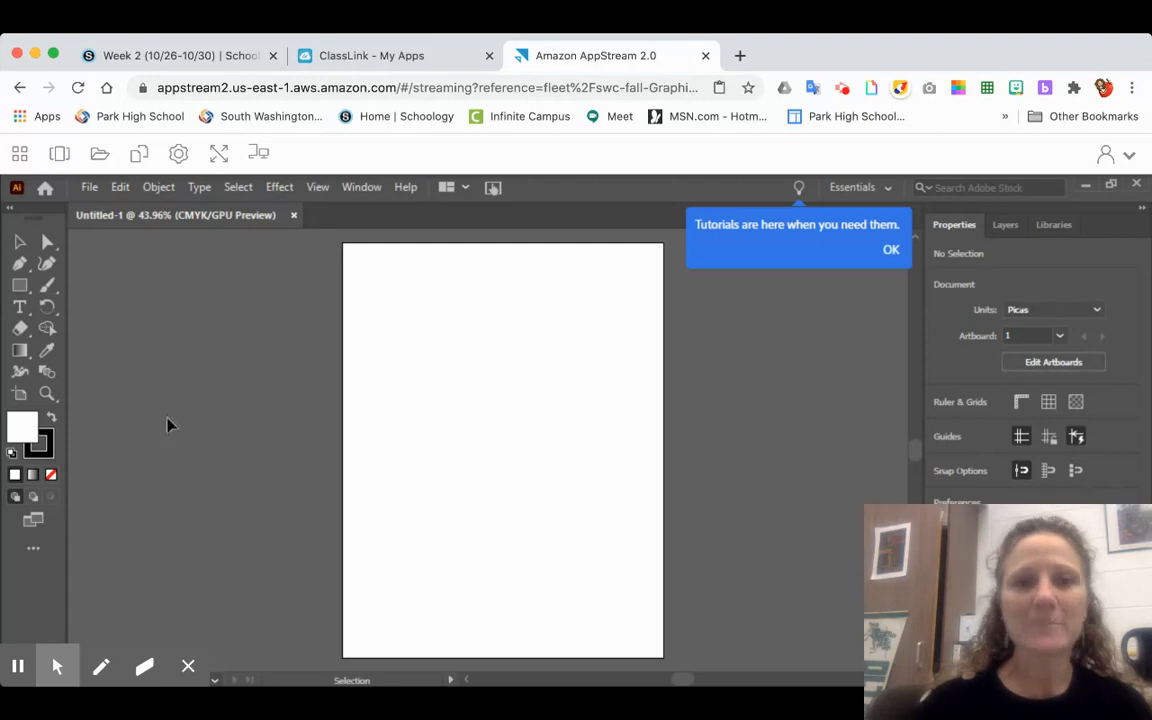
left_click(891, 250)
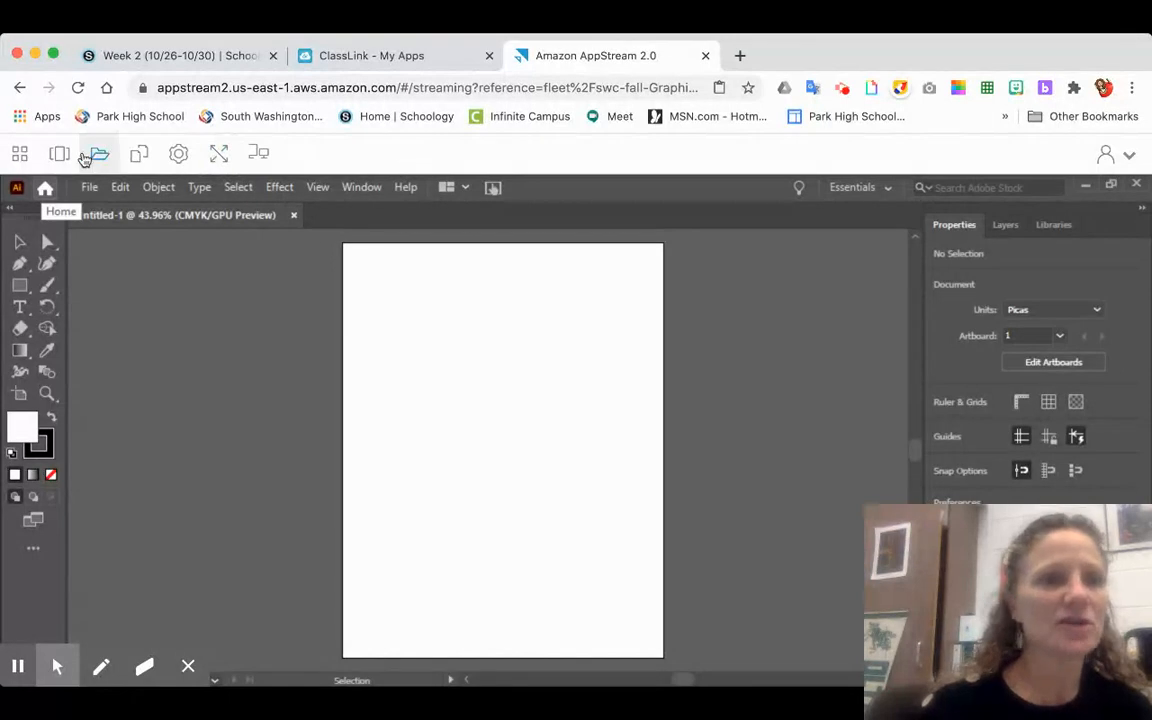
left_click(24, 152)
mouse_move(12, 158)
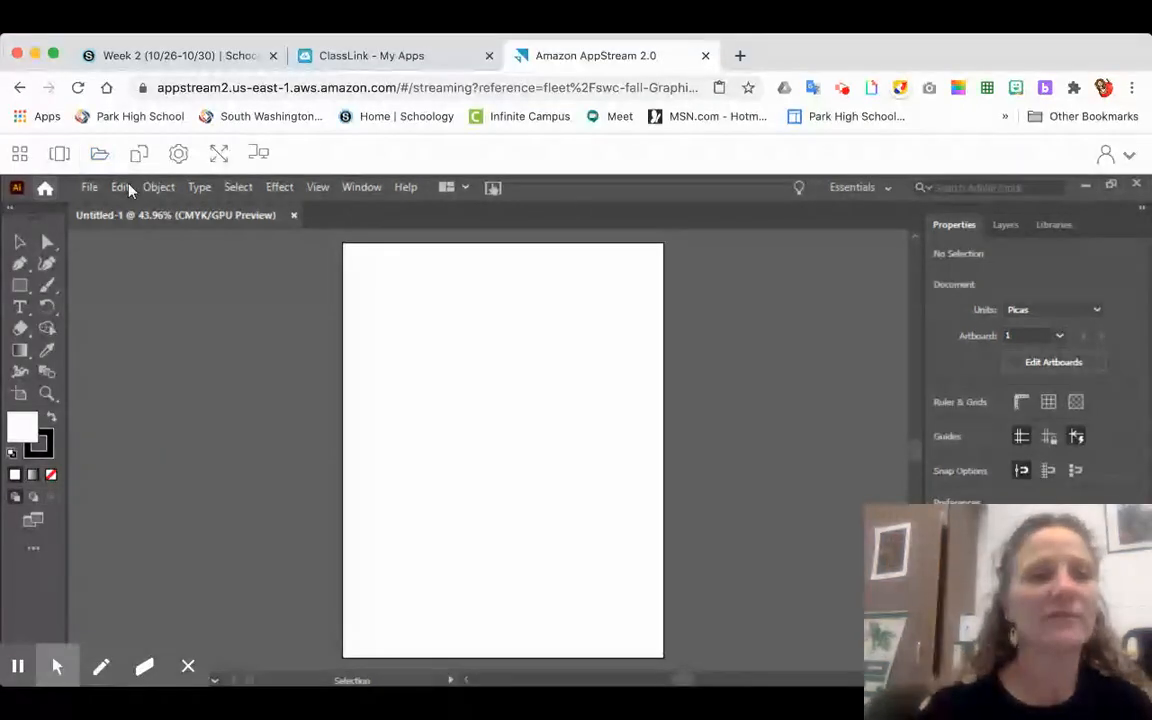
left_click(22, 264)
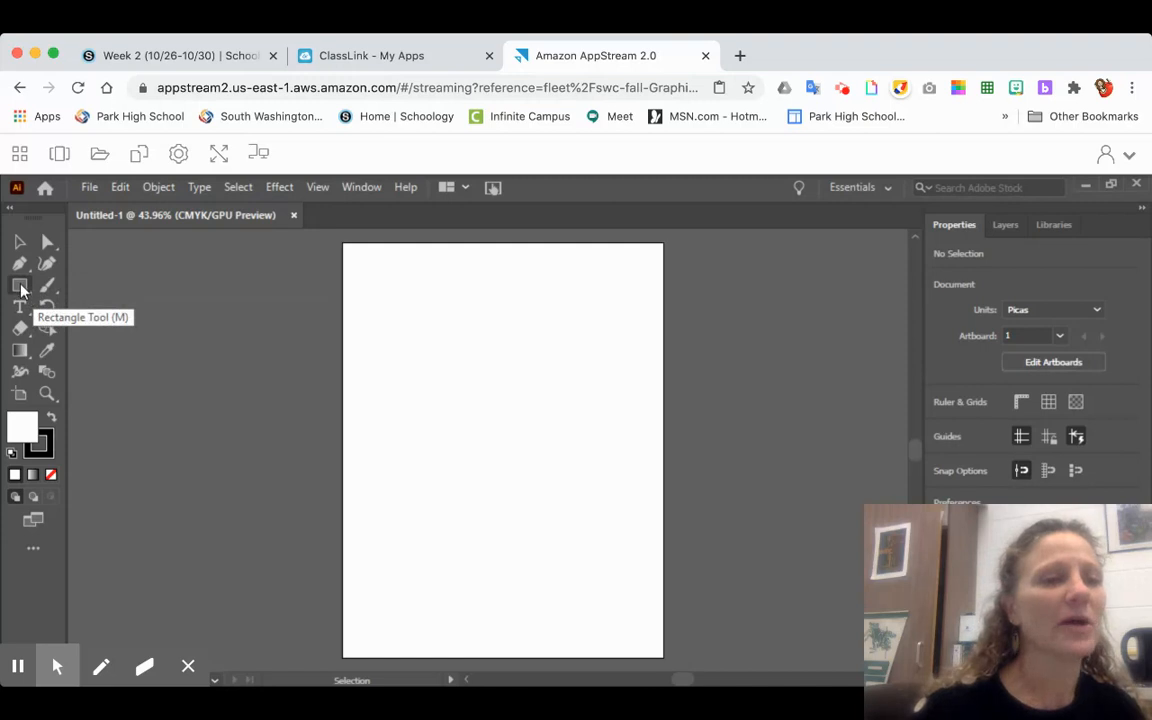
- Draw a rectangle about 2.61 by 2.83 in near the artboard's upper left with the Rectangle tool and deselect it
left_click(19, 287)
left_click_drag(19, 287, 117, 290)
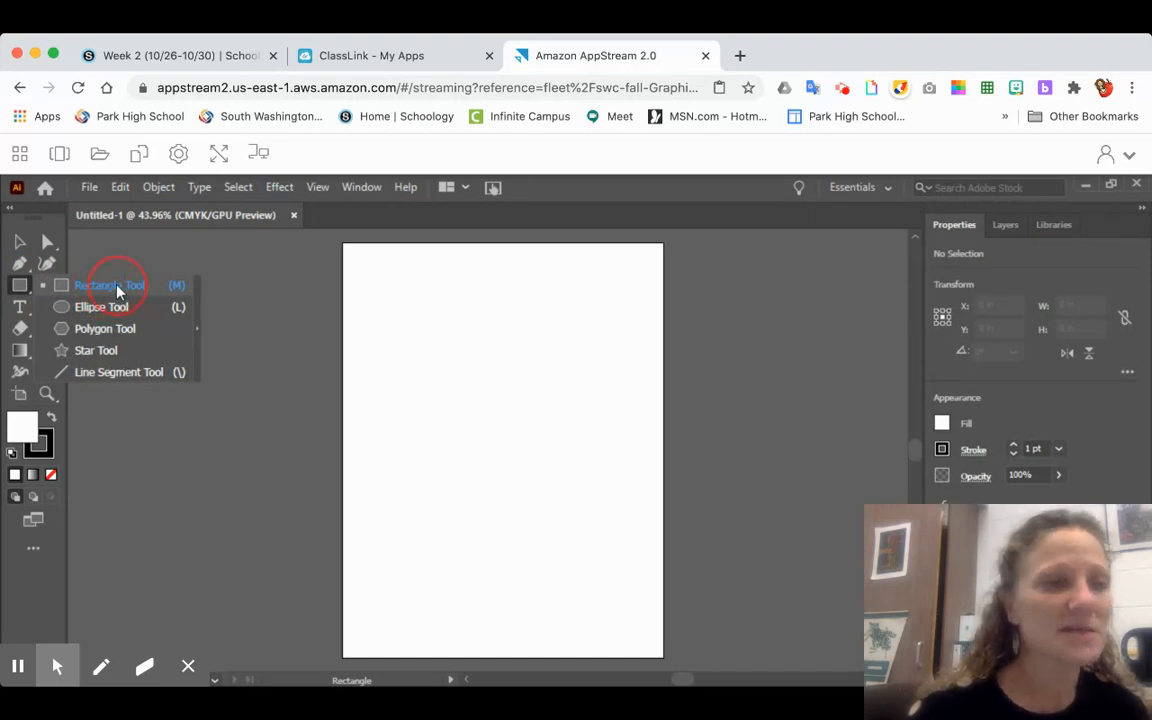
left_click_drag(117, 290, 22, 288)
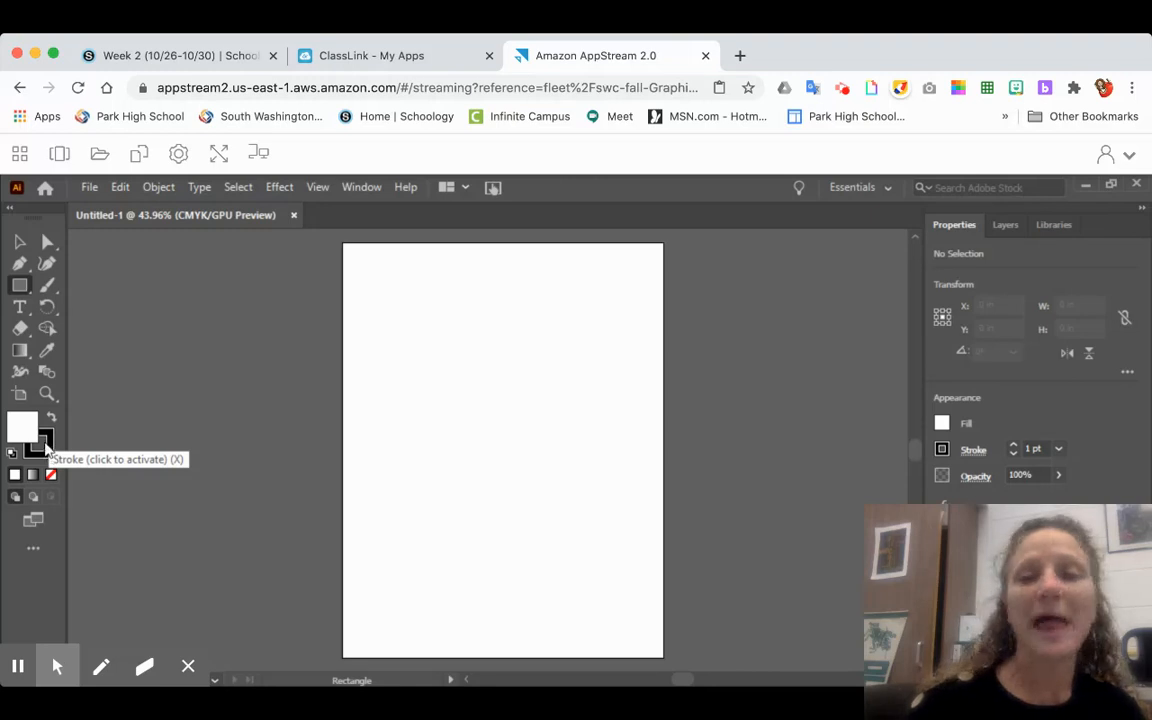
left_click_drag(378, 307, 479, 416)
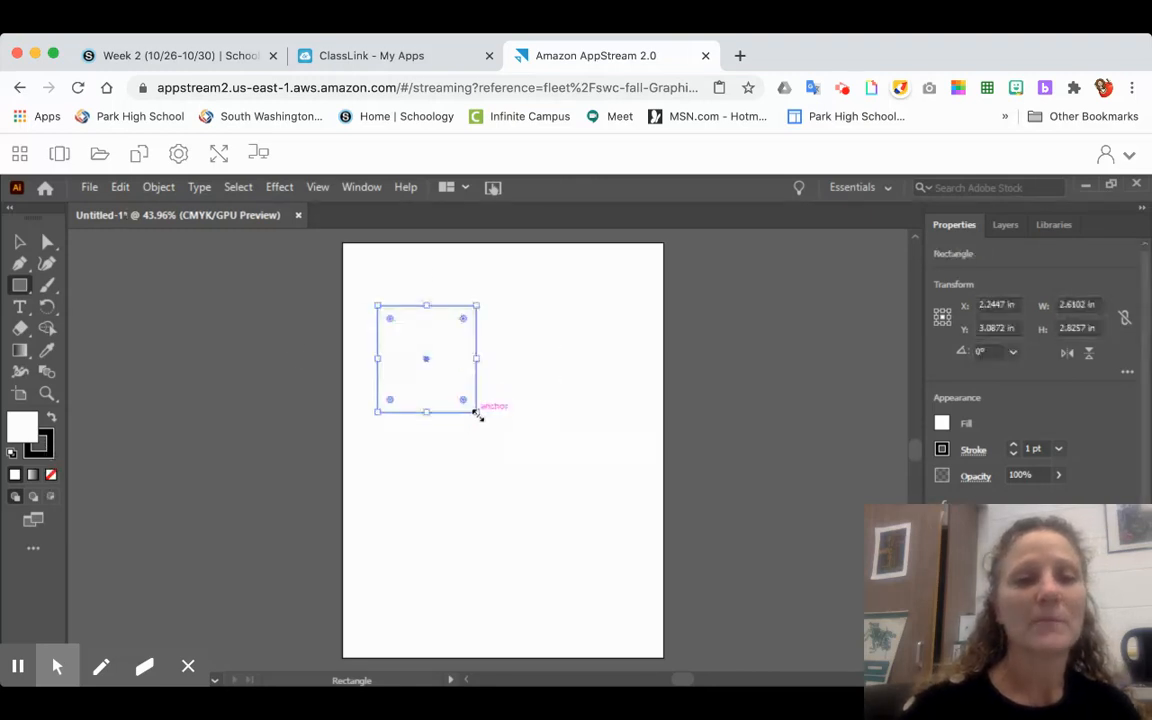
left_click(20, 241)
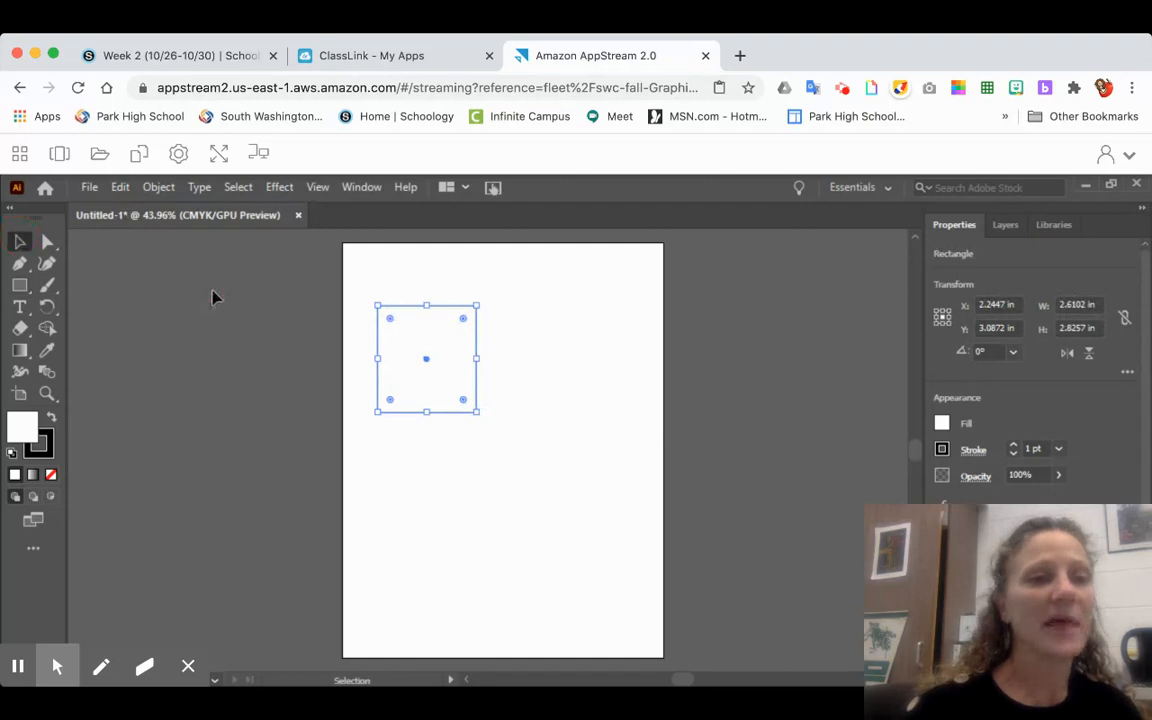
left_click(207, 292)
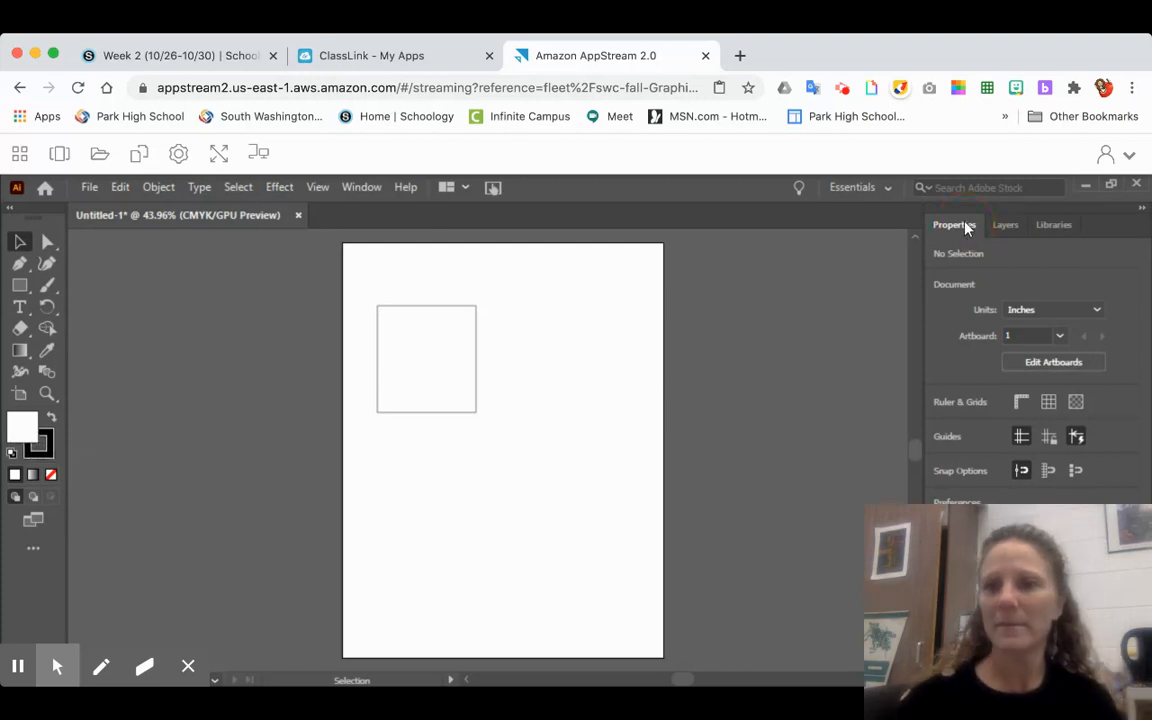
- Set the Rectangle tool's fill to red and its stroke to yellow for new shapes
left_click(20, 285)
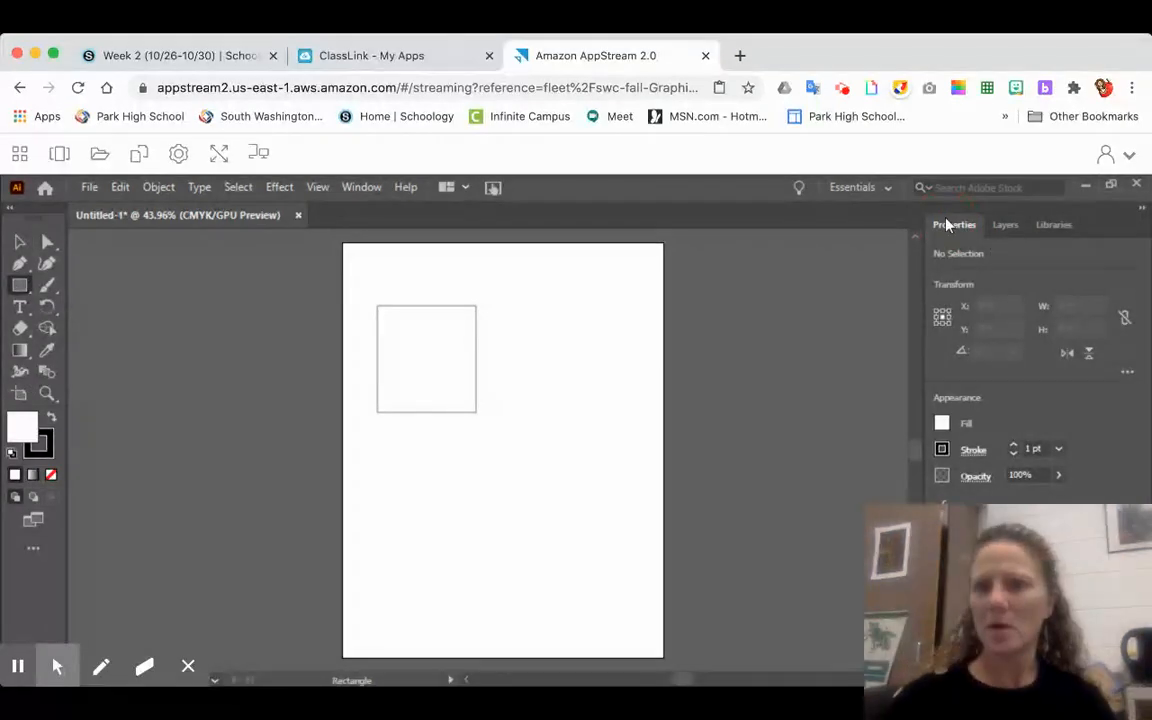
left_click(942, 422)
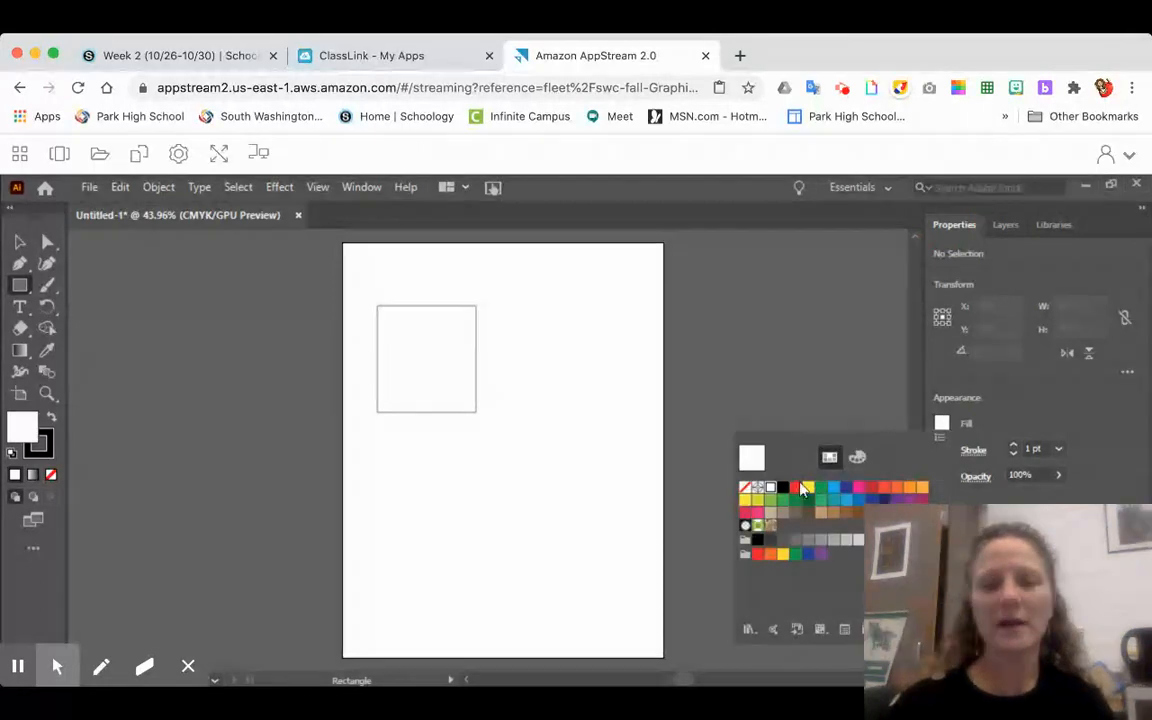
left_click(796, 487)
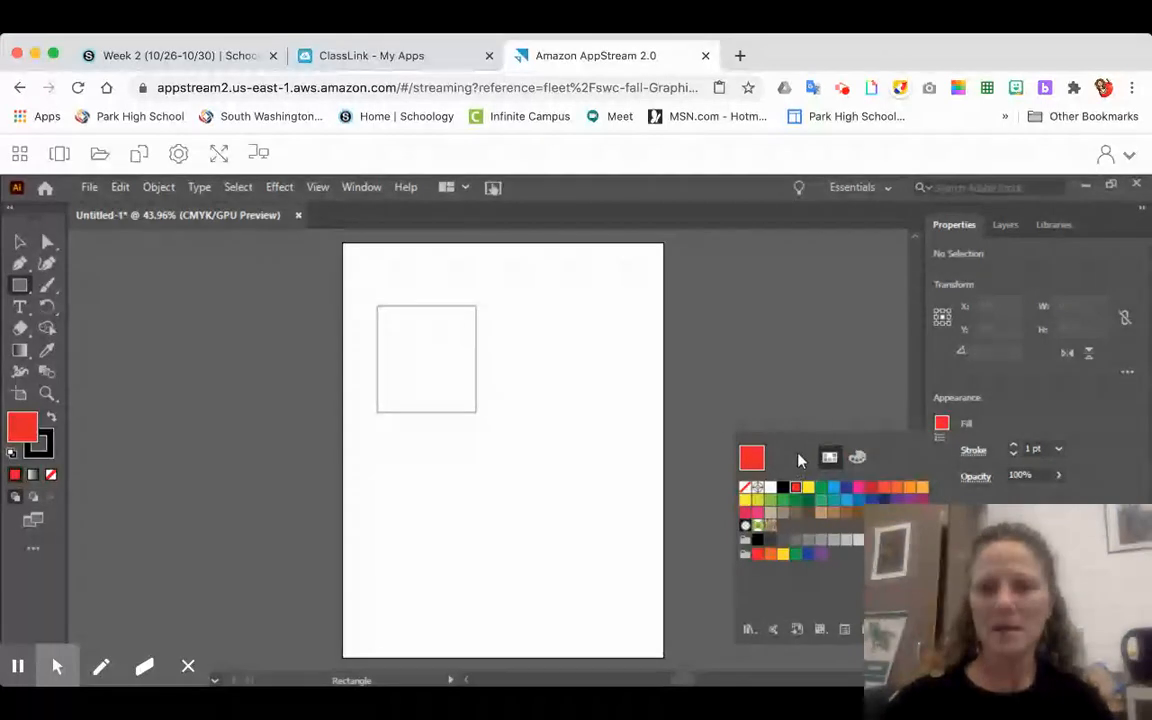
left_click(975, 452)
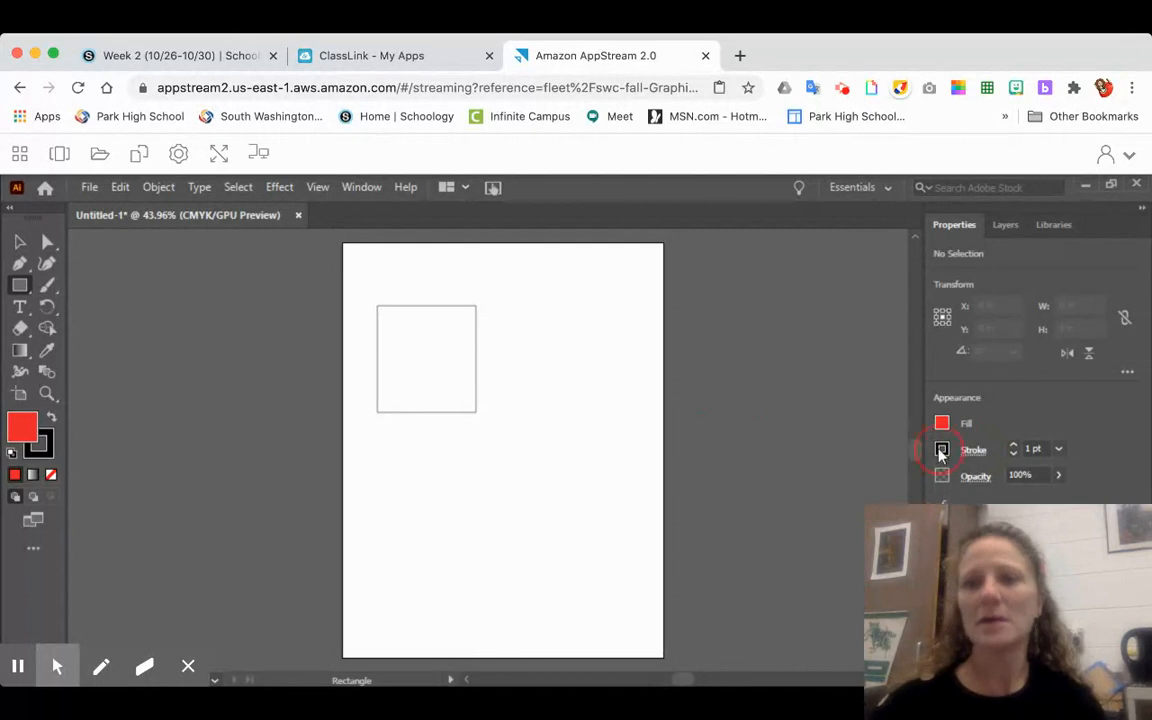
left_click(941, 451)
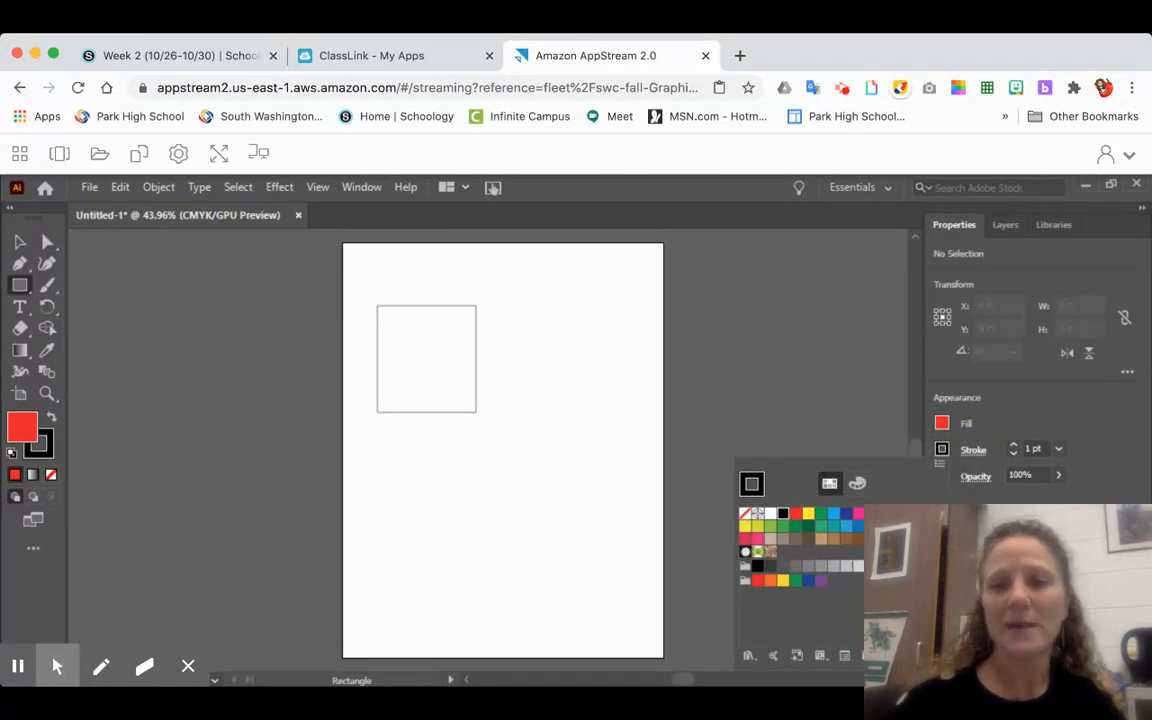
left_click(783, 581)
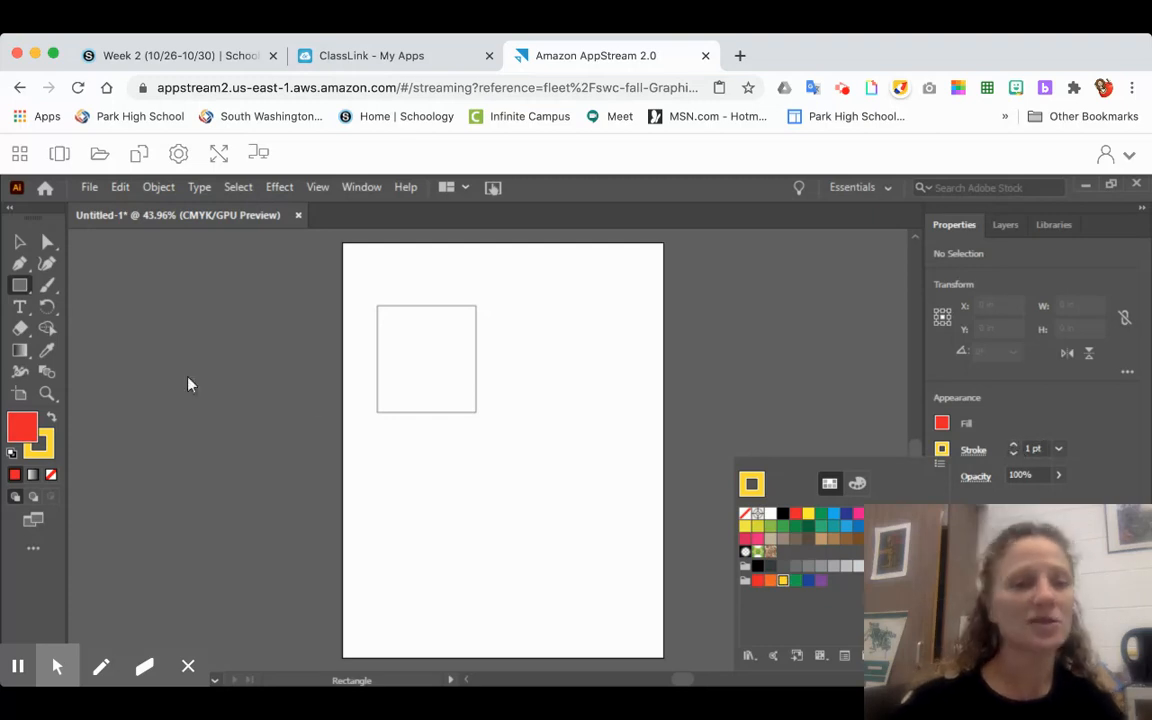
- Draw a red rectangle about 4.55 by 1.32 in below the white one, plus a small square and a 1.41 in square to its upper right
left_click(20, 287)
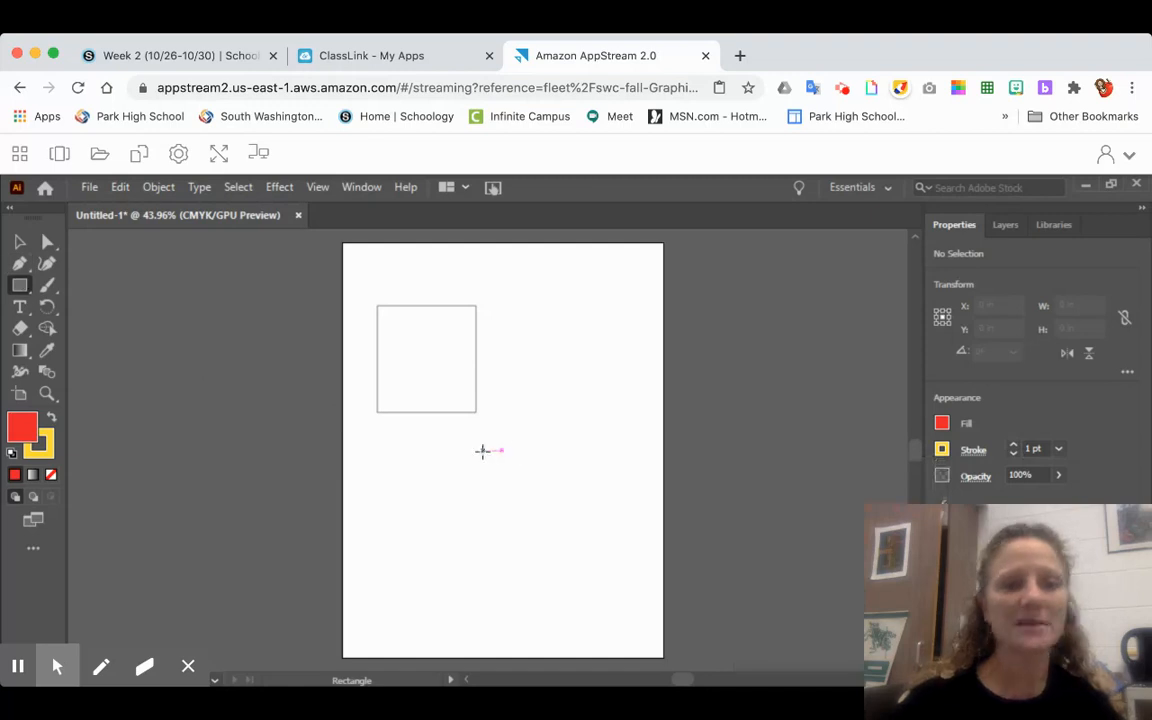
left_click_drag(391, 451, 565, 499)
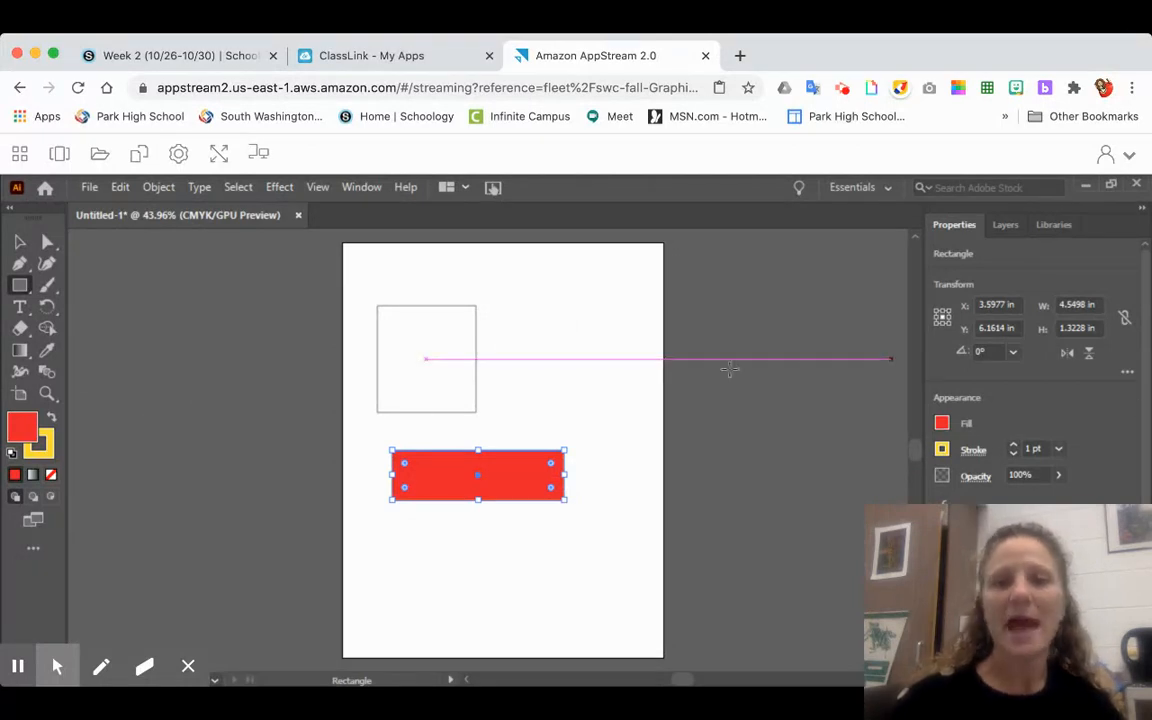
left_click_drag(544, 327, 586, 366)
left_click_drag(537, 397, 590, 406)
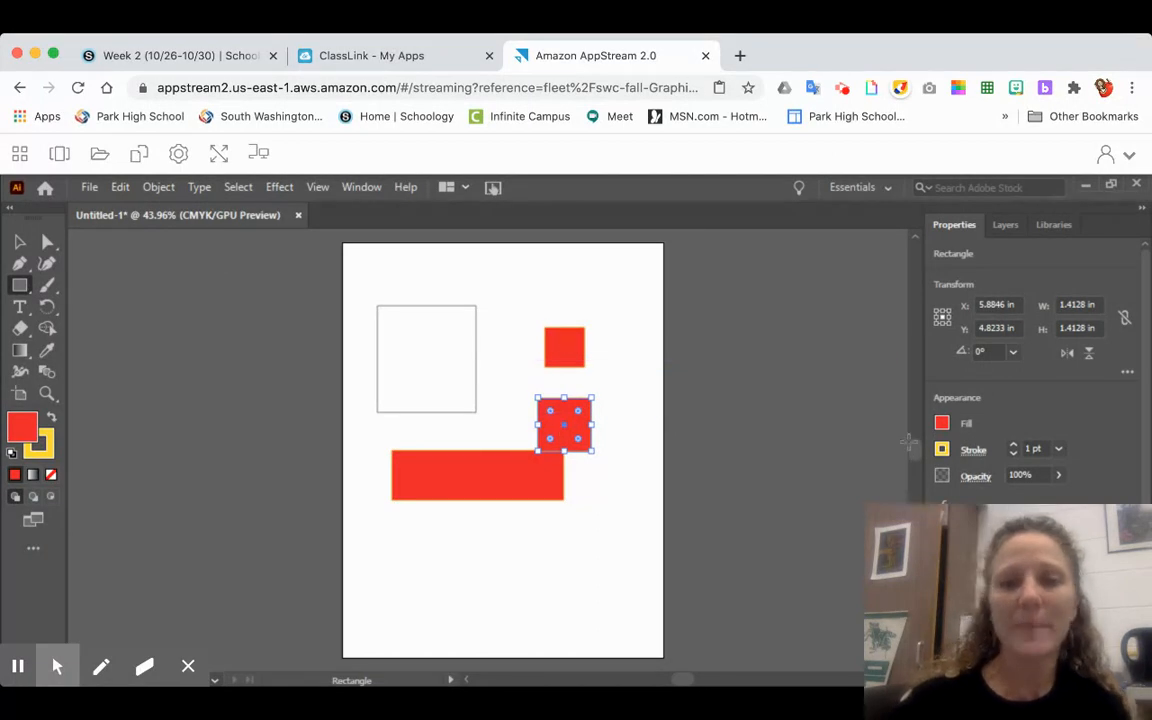
- Set the stroke weight of the lower red square to 10 pt and deselect it
left_click(1014, 445)
left_click(1014, 445)
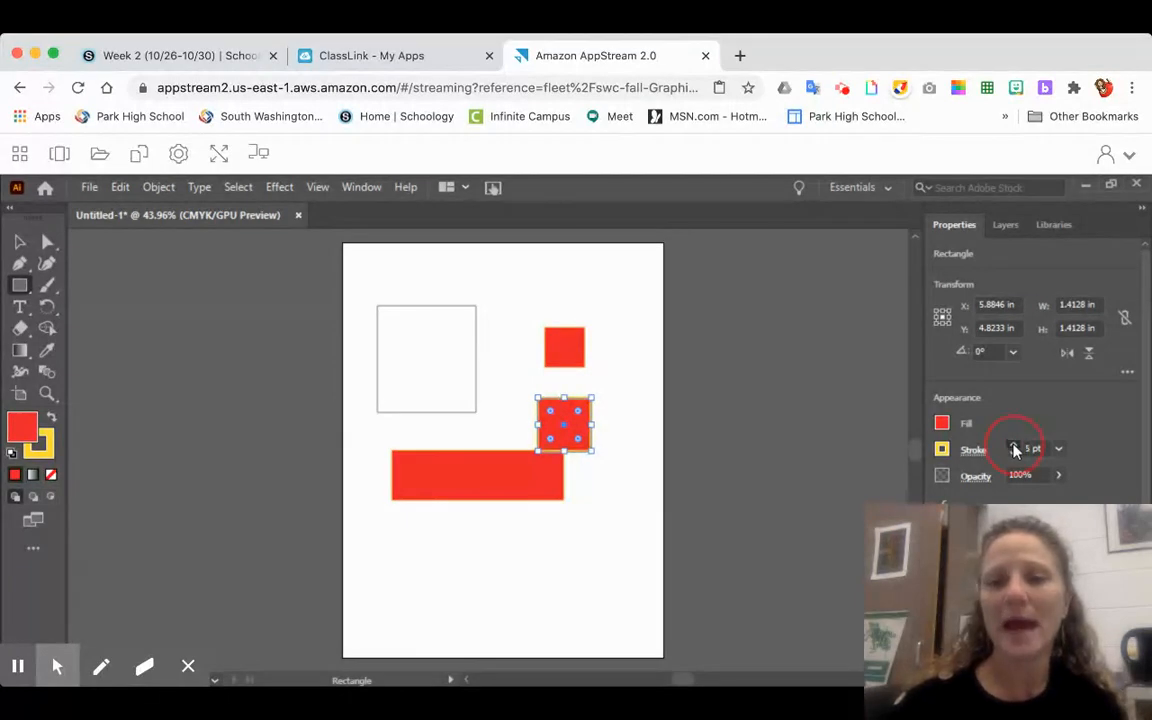
left_click(1014, 445)
left_click(1014, 445)
left_click(1014, 445)
left_click(1014, 445)
left_click(1014, 445)
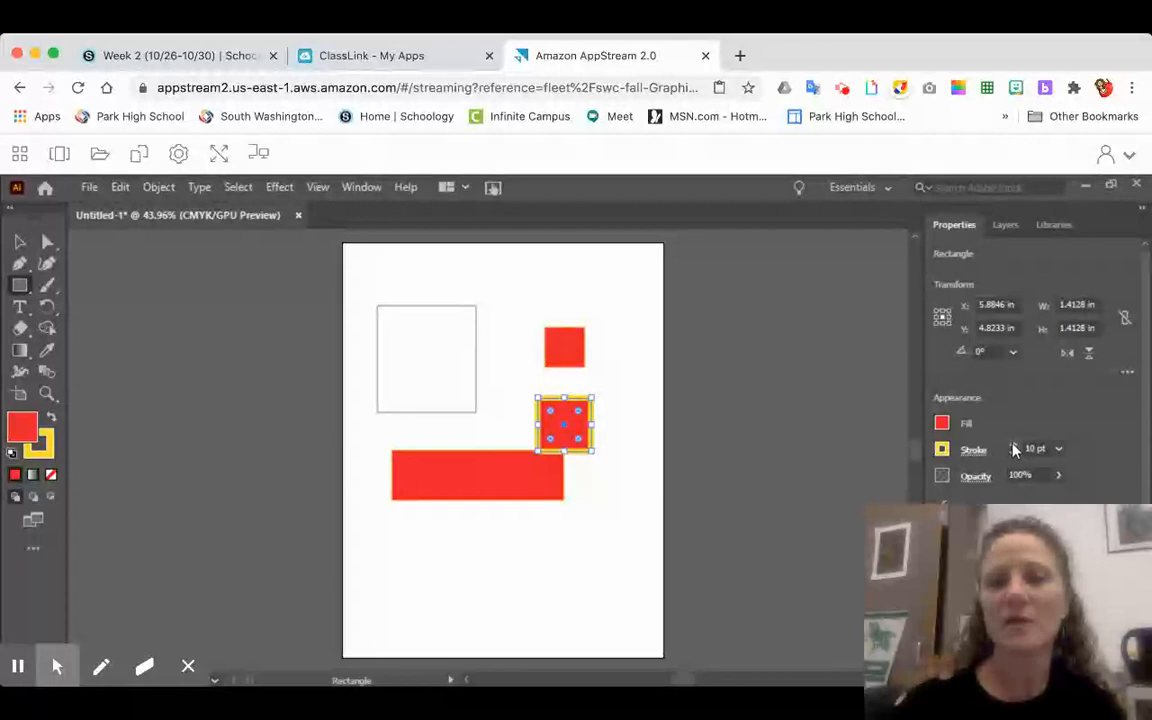
left_click(20, 242)
left_click(198, 308)
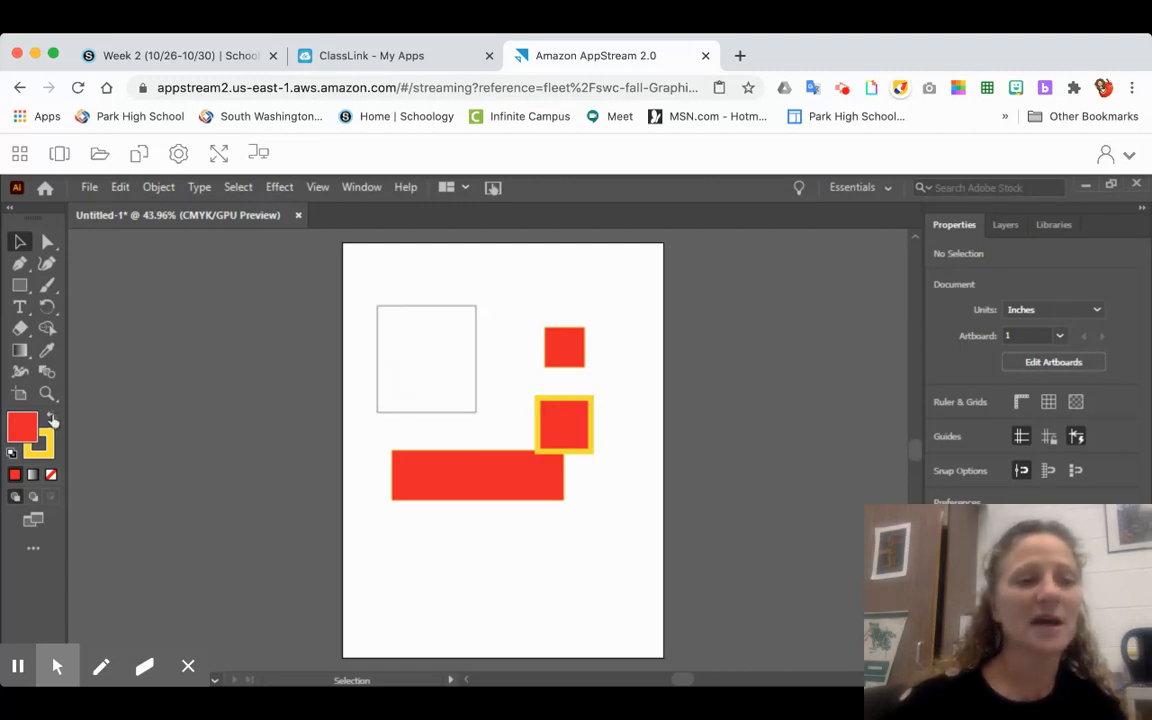
- Swap the fill and stroke colours, draw a rectangle about 1.32 by 2.54 in overlapping the white one's upper right corner, and deselect it
left_click(52, 419)
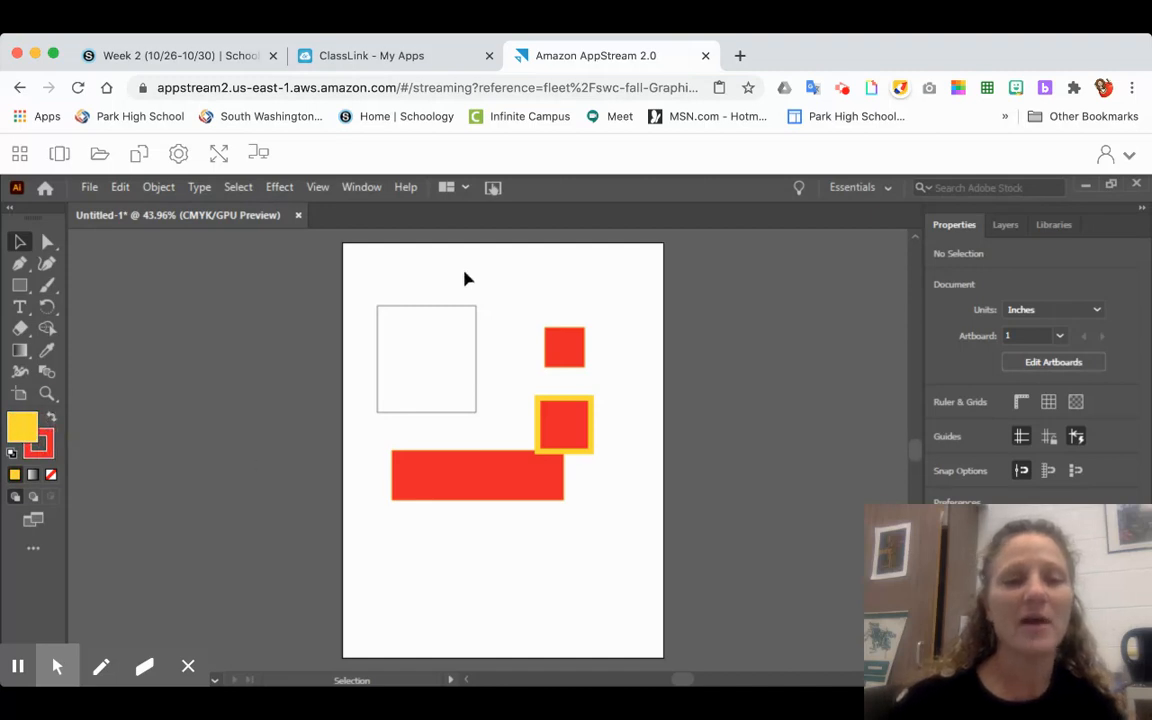
left_click(19, 285)
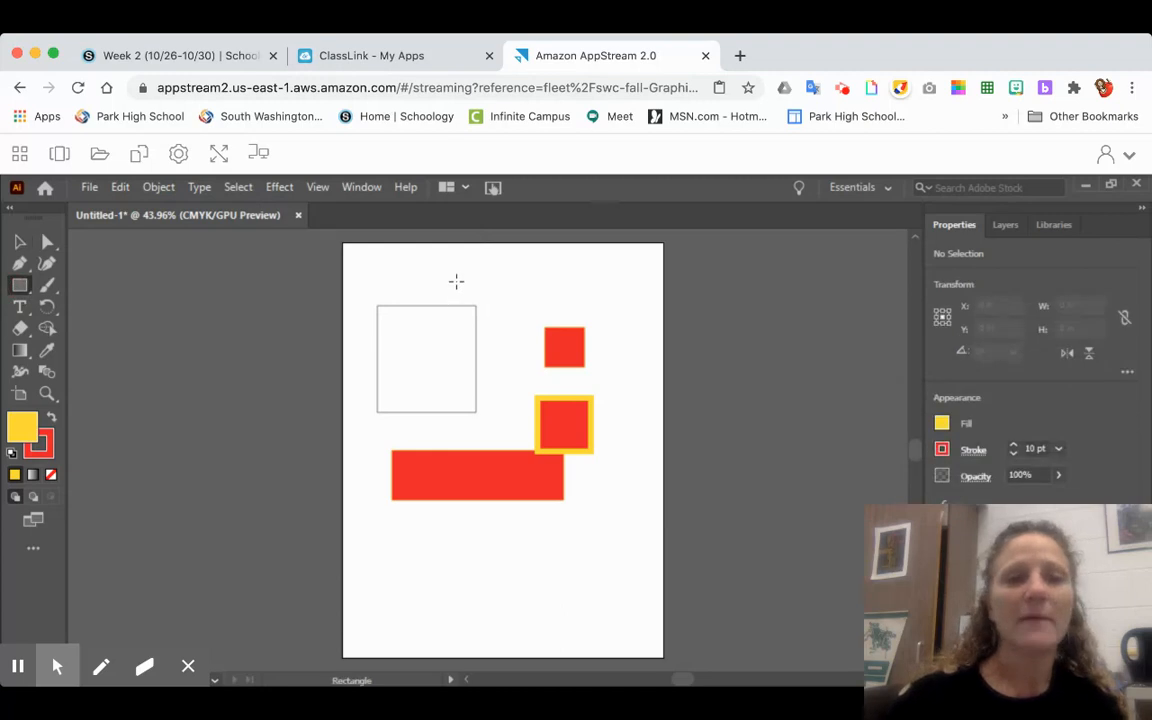
left_click_drag(455, 273, 509, 372)
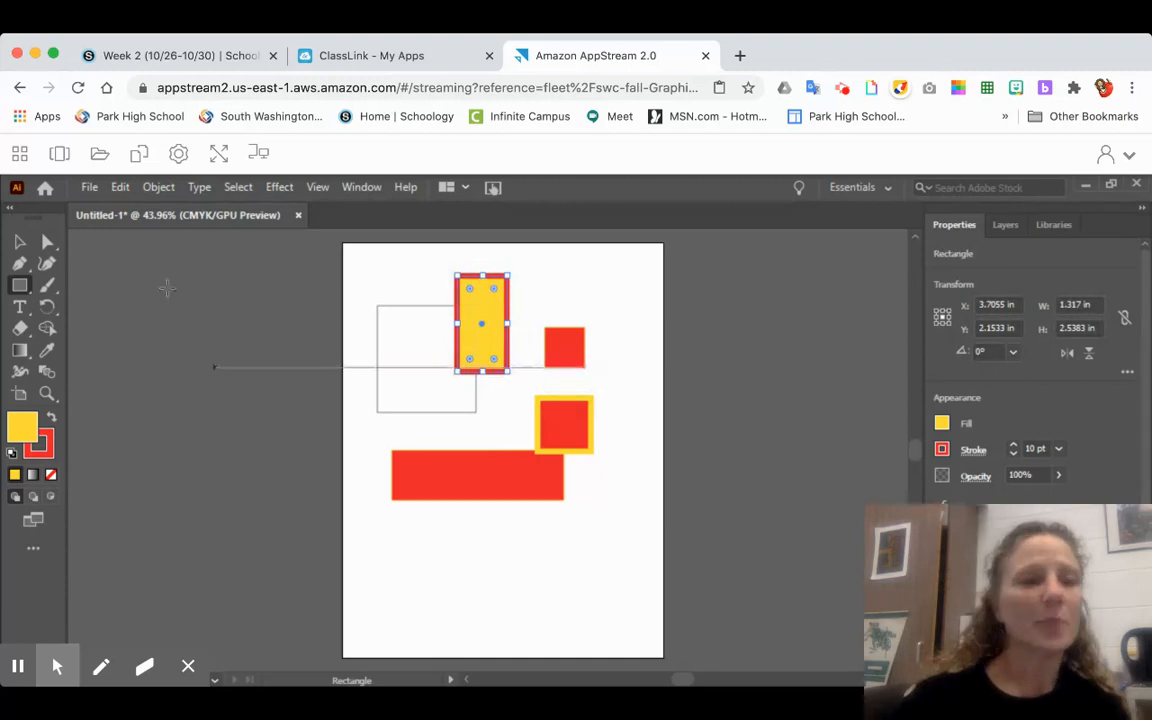
left_click(20, 243)
left_click(224, 302)
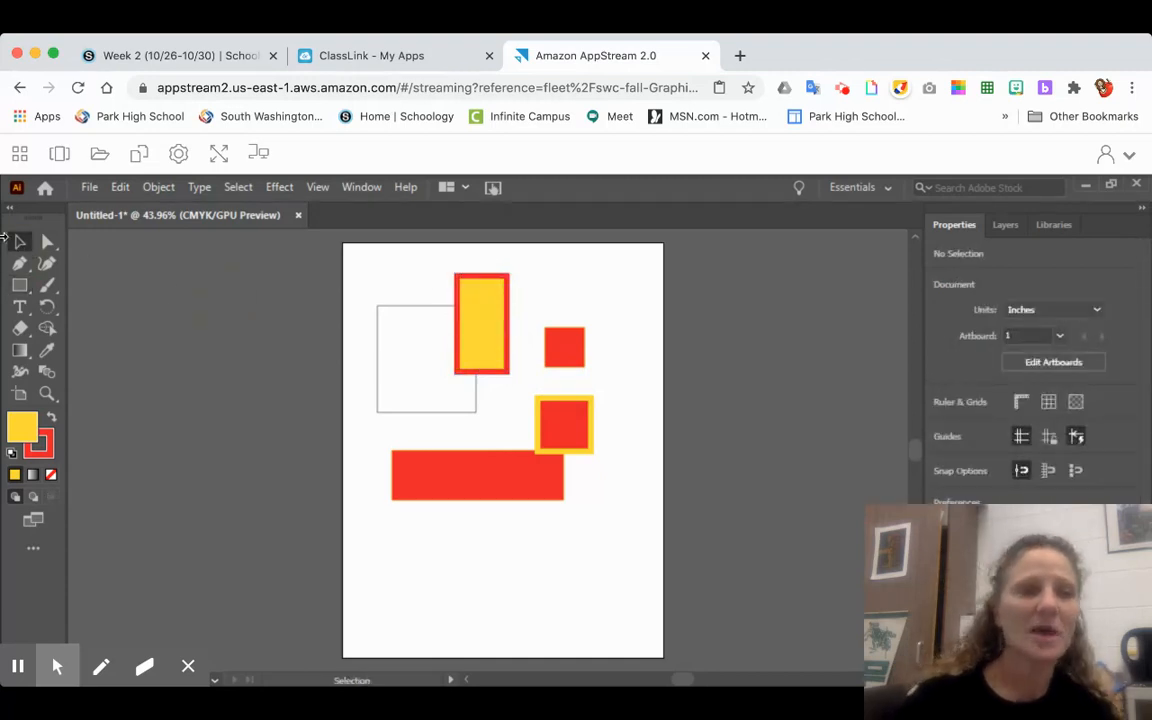
- Enlarge the yellow rectangle to about 3.23 by 3.02 in by extending its lower right corner and left side
left_click(480, 342)
left_click_drag(510, 375, 540, 390)
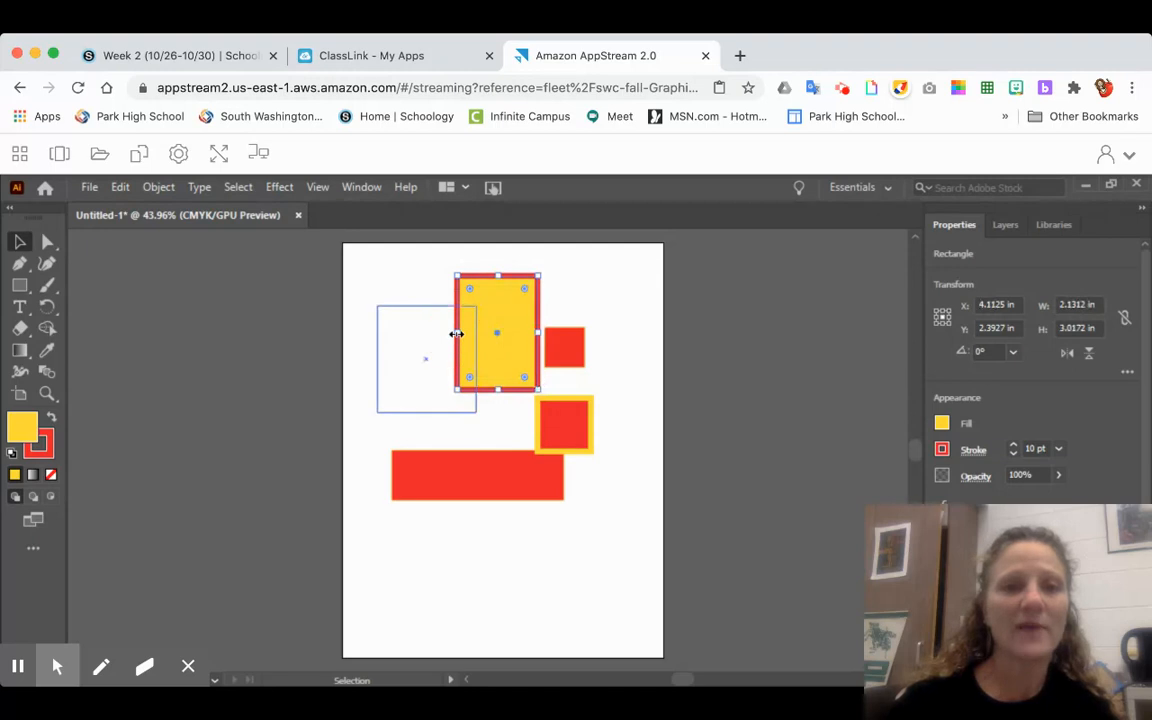
left_click_drag(456, 333, 418, 335)
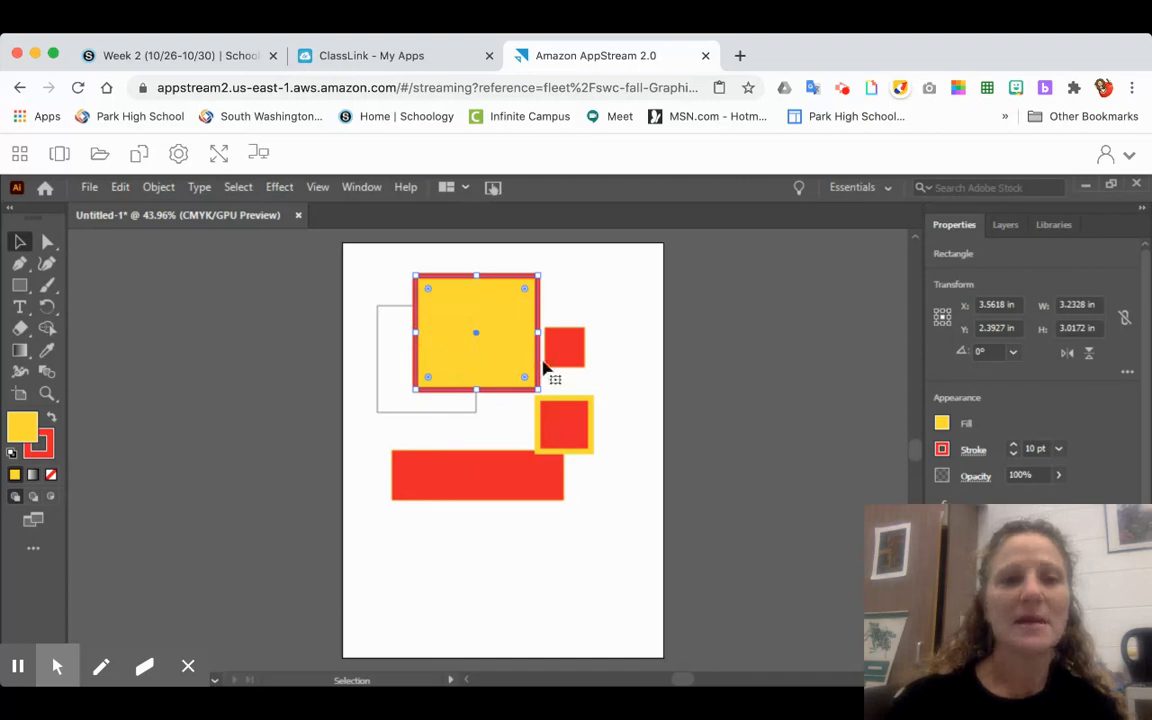
- Move the yellow-outlined red square so it overlaps the lower edge of the yellow rectangle near its right corner, and deselect it
left_click(286, 320)
mouse_move(564, 432)
left_mouse_down()
mouse_move(560, 398)
mouse_move(506, 397)
left_mouse_up()
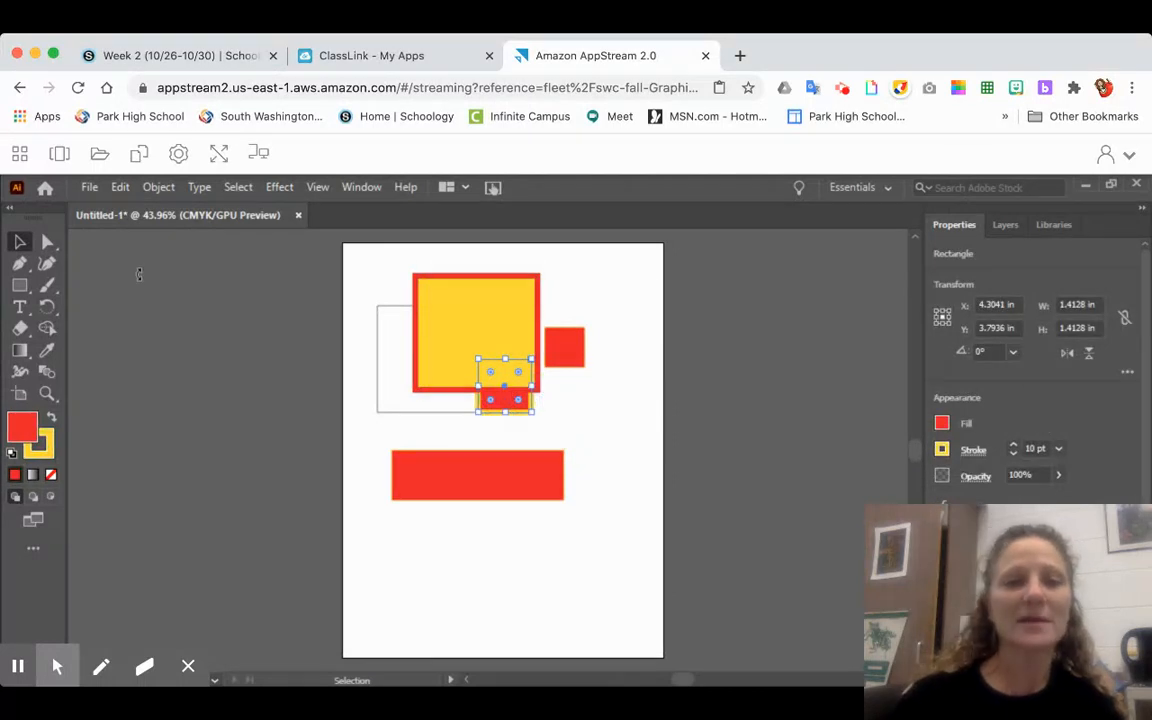
left_click(225, 314)
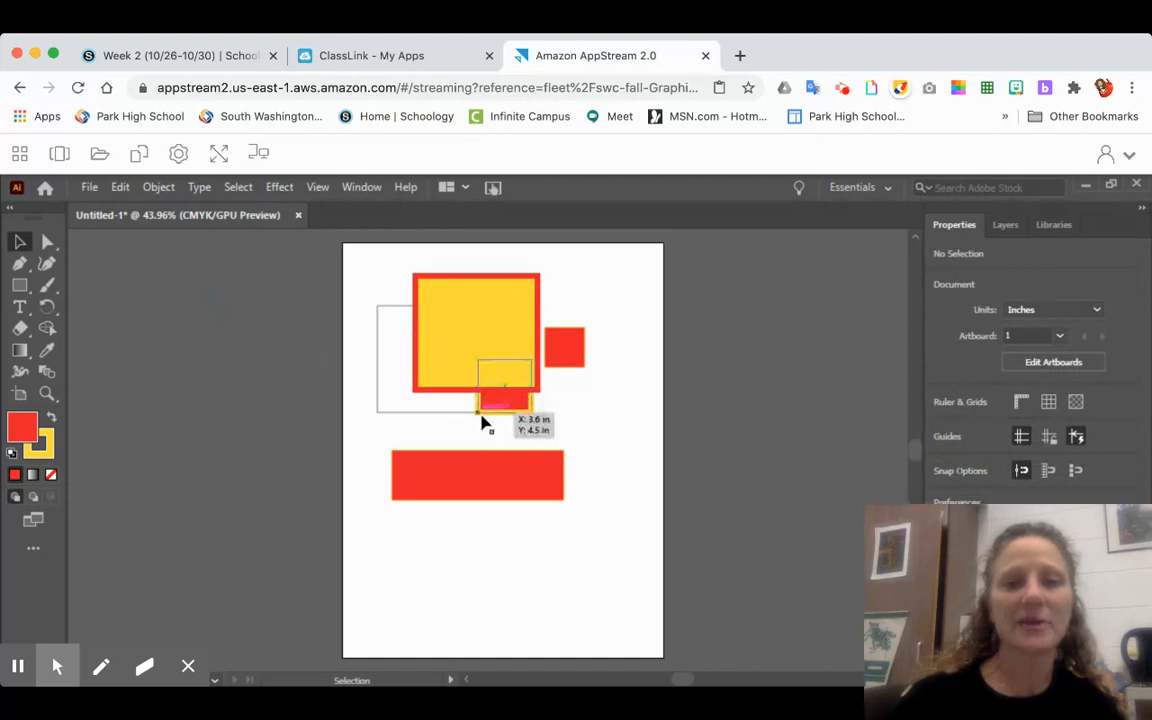
- Bring the yellow-outlined red square in front of the yellow rectangle with Bring to Front and deselect it
left_click(519, 411)
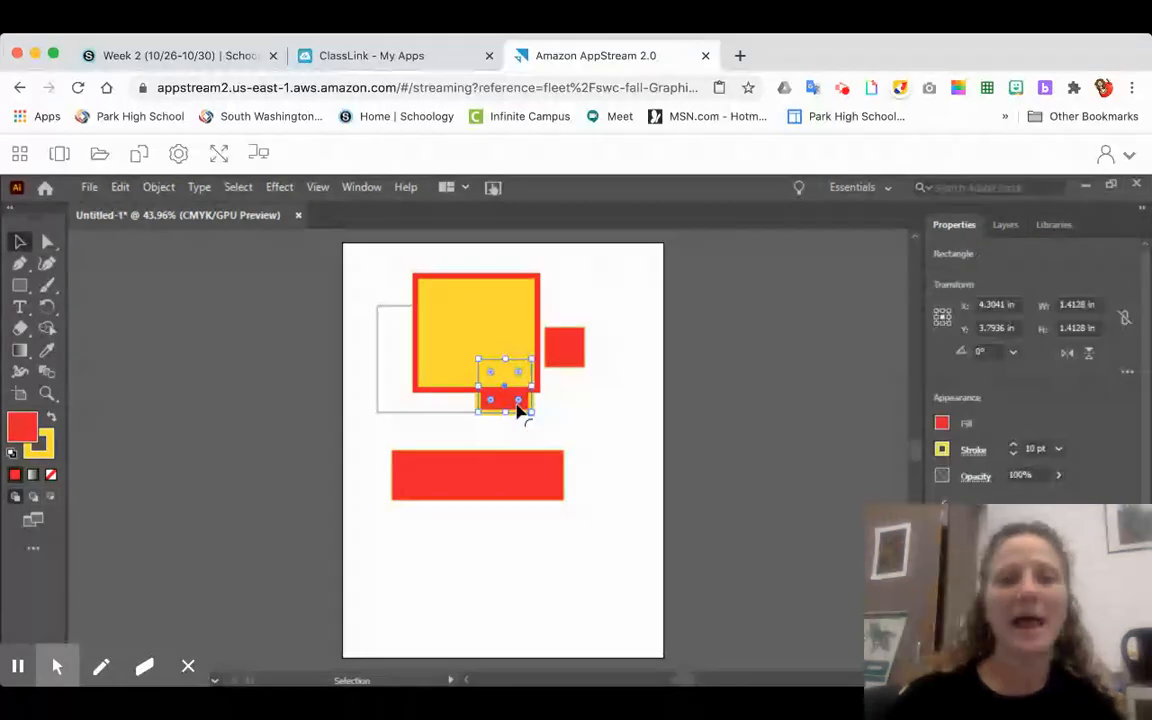
left_click(159, 190)
mouse_move(247, 232)
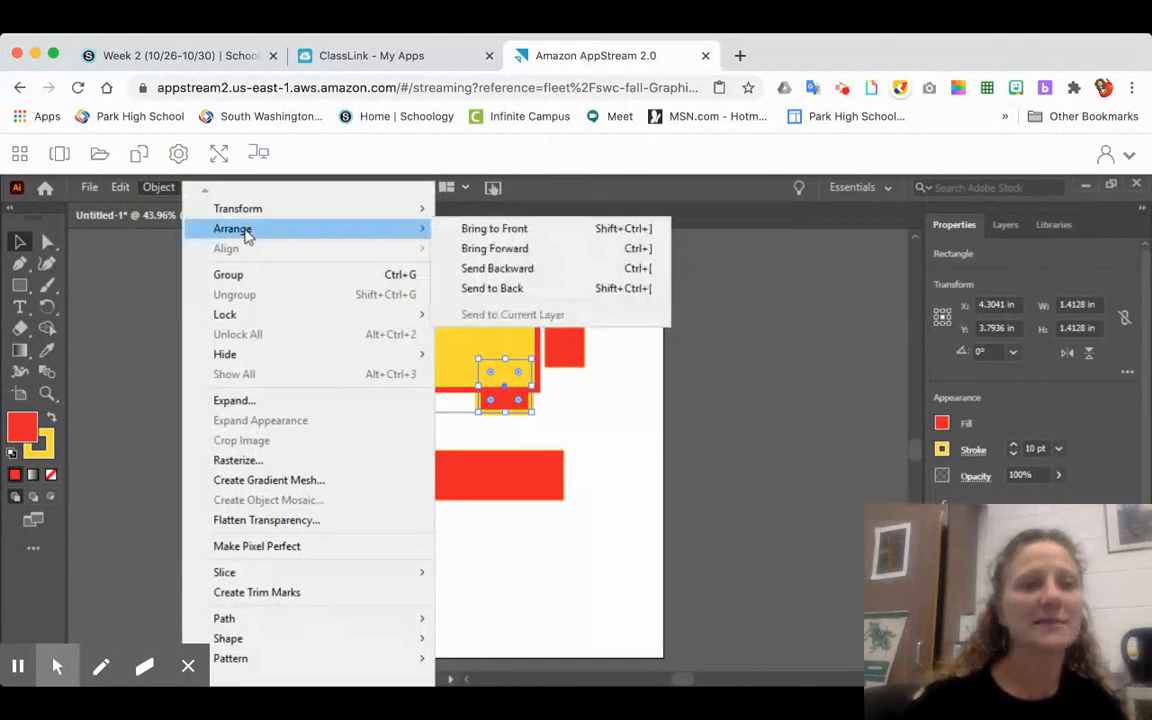
left_click(497, 230)
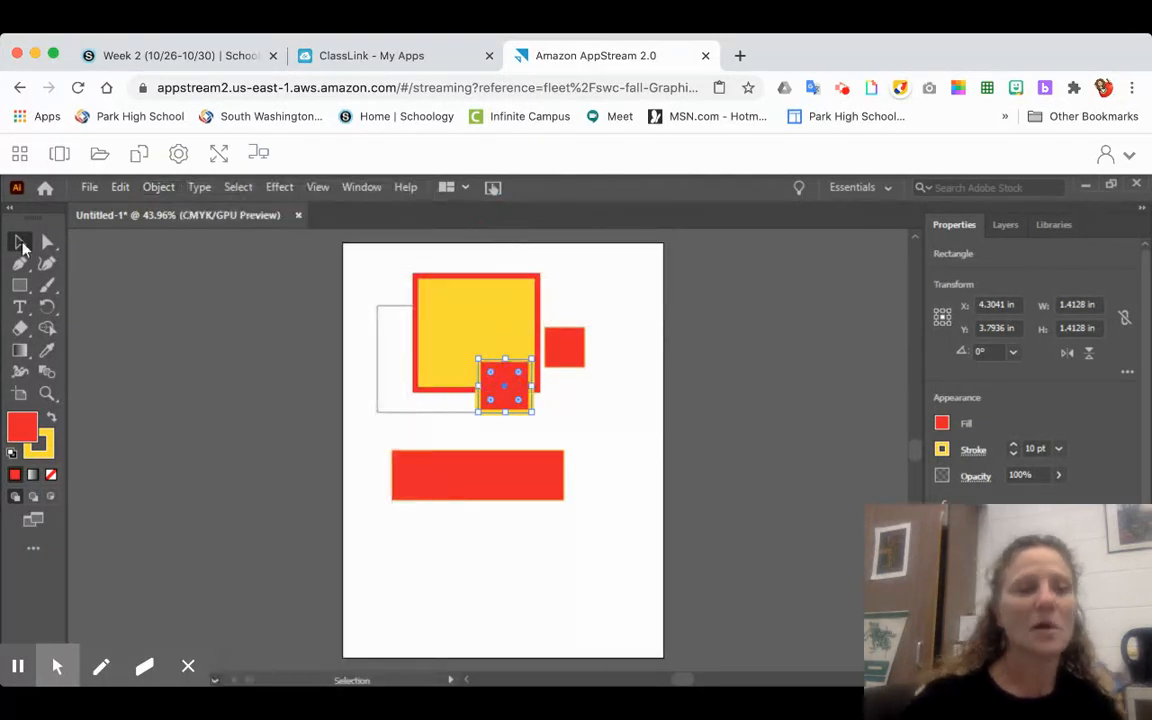
left_click(201, 339)
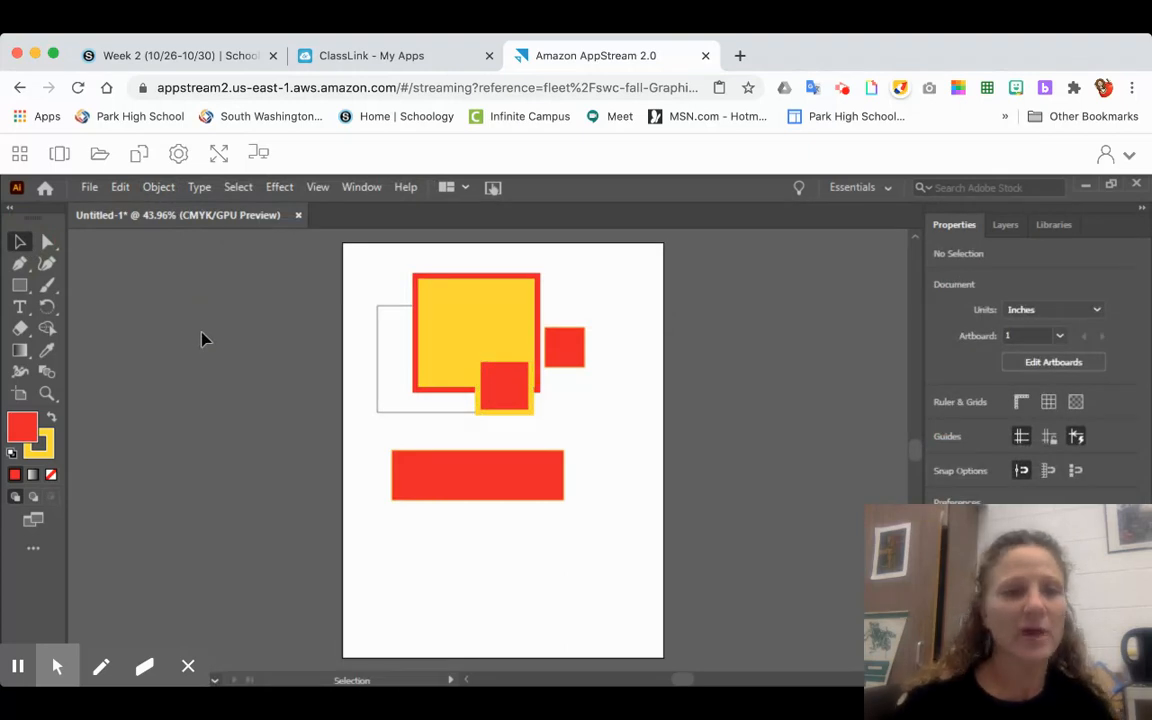
- With the Ellipse tool and a green fill, draw ellipses about 1.47 by 3.81 in over the red rectangle and 2.18 by 1.15 in beside it
left_click(20, 286)
left_click(100, 306)
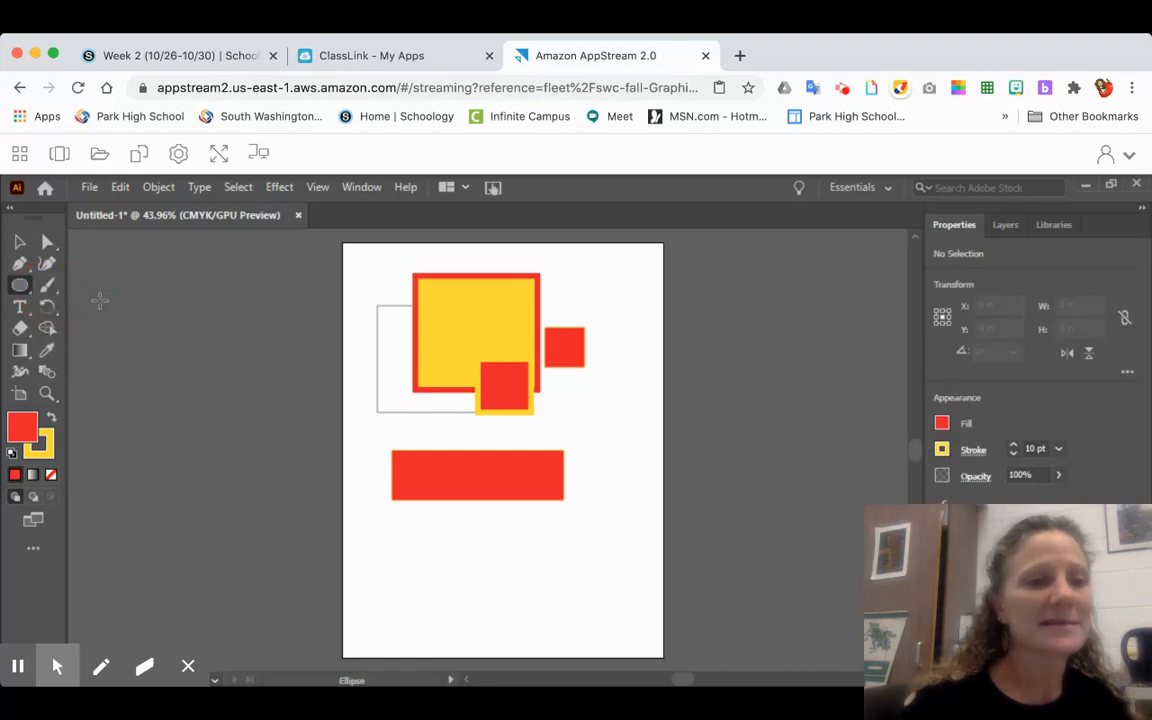
left_click(942, 424)
left_click(821, 489)
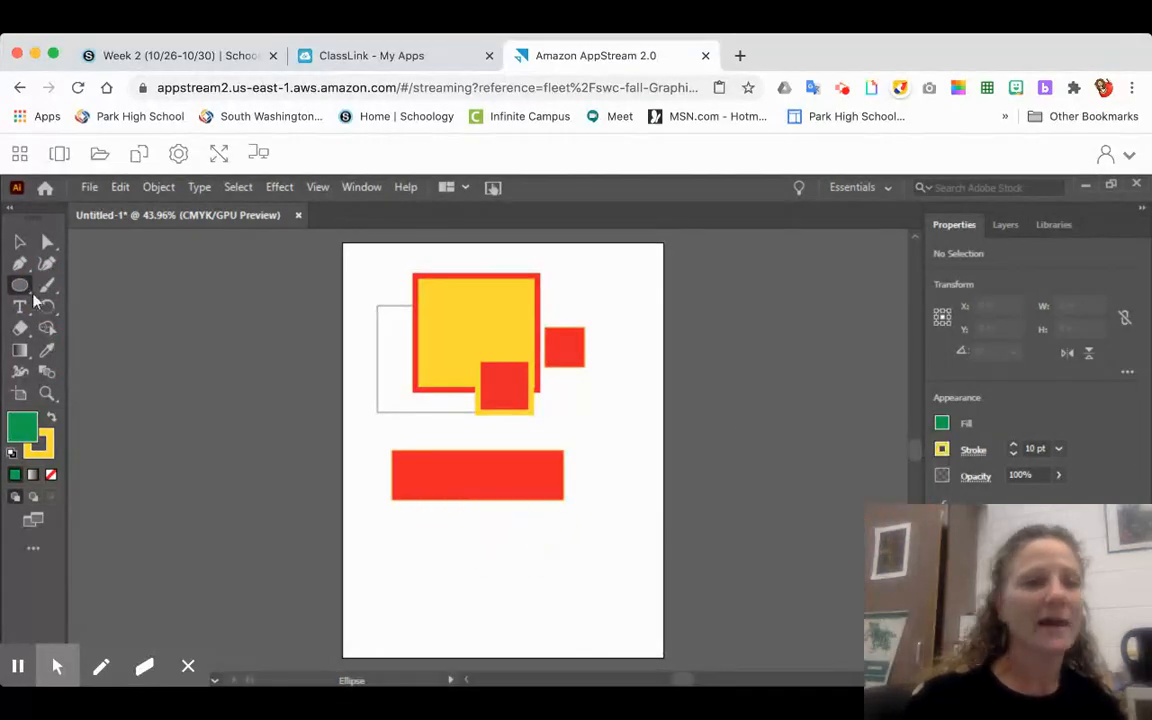
left_click_drag(450, 428, 505, 570)
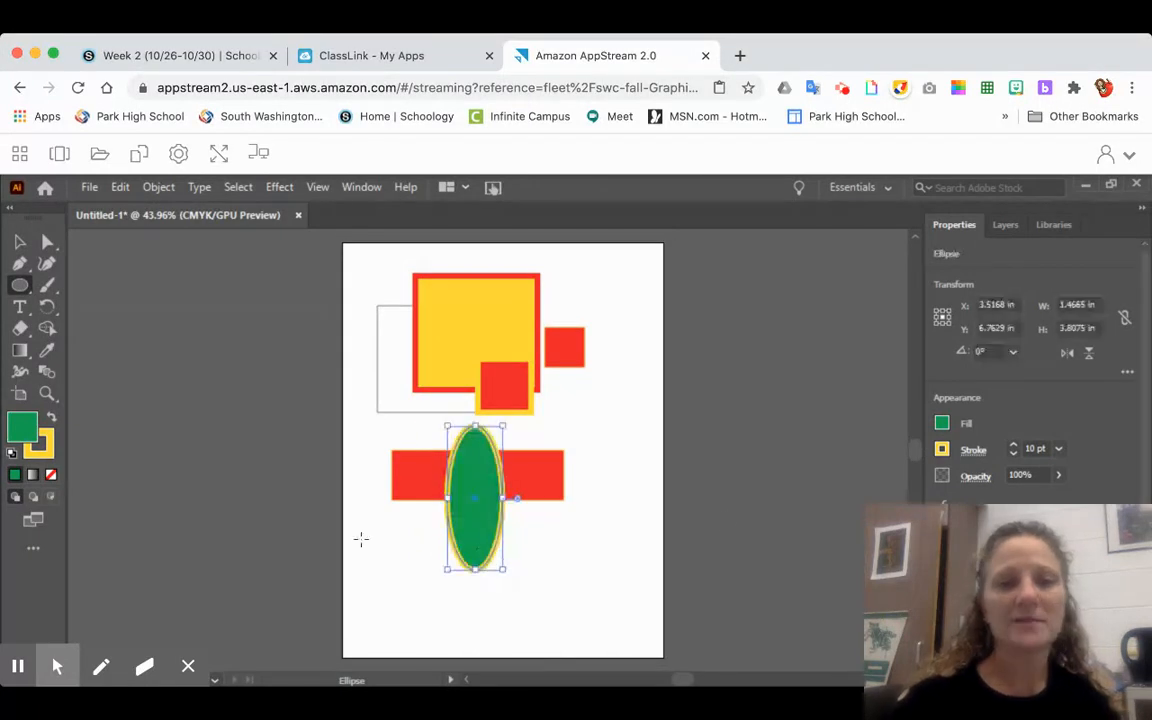
left_click_drag(546, 421, 627, 464)
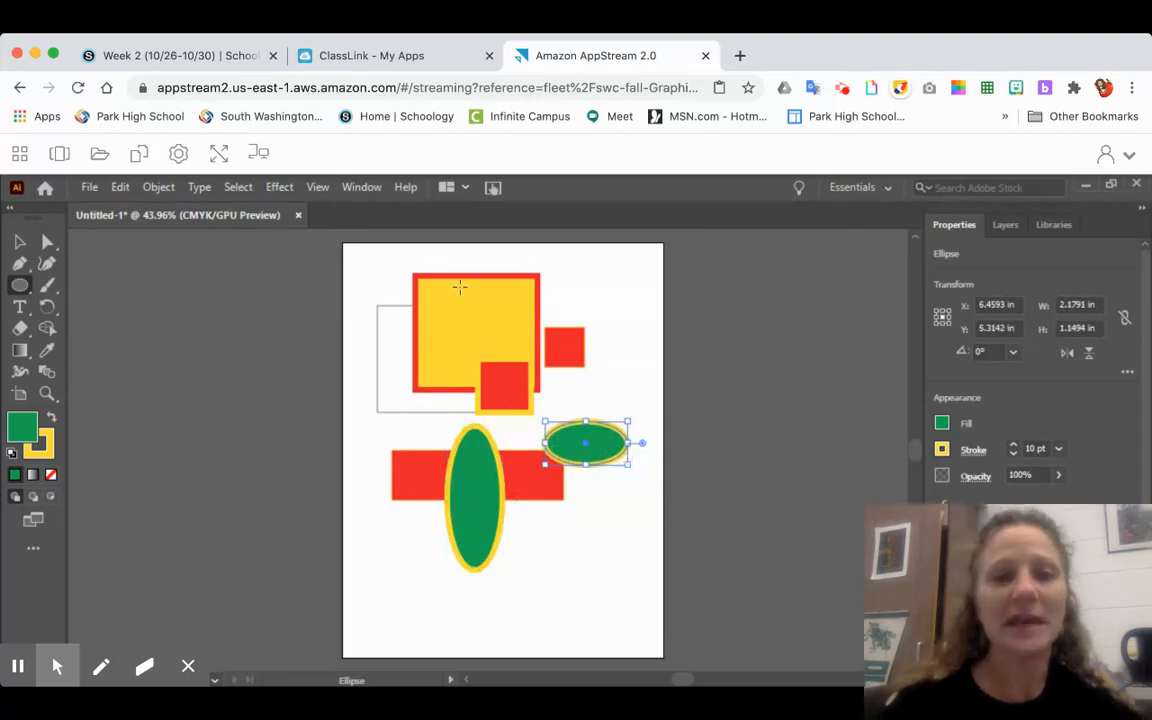
- Draw a circle about 1.60 in wide inside the yellow rectangle and one about 2.83 in to its right, moving the larger fully onto the page
left_click_drag(464, 292, 519, 346)
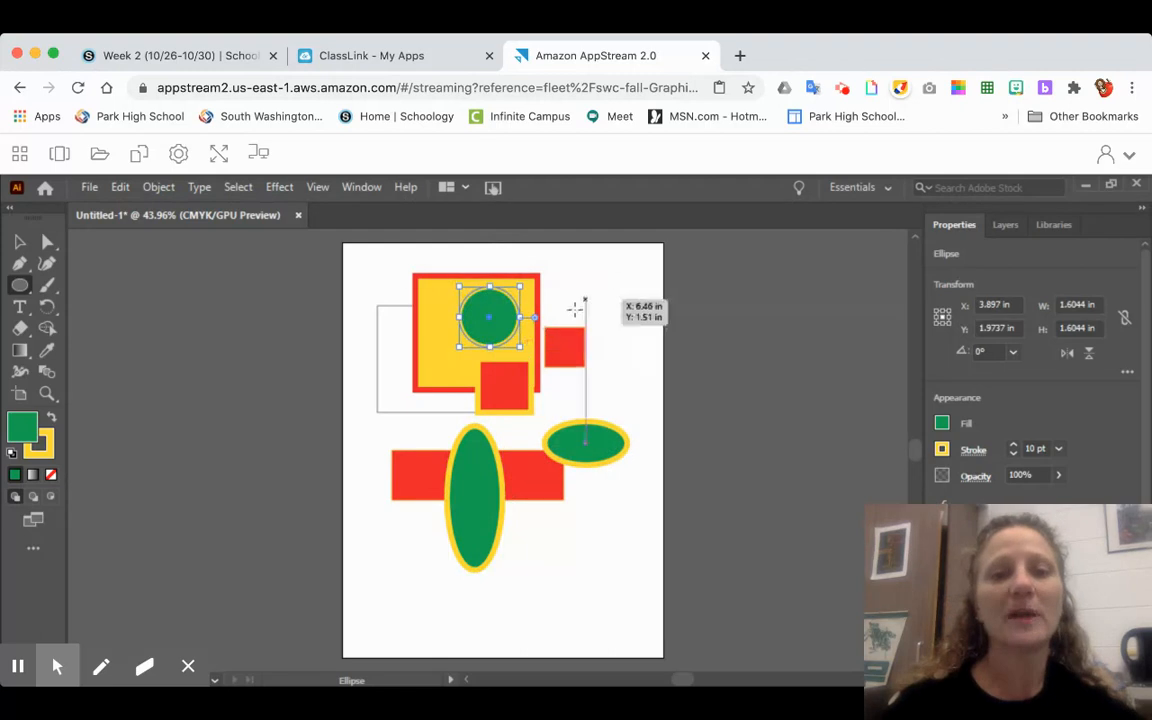
left_click_drag(575, 306, 652, 408)
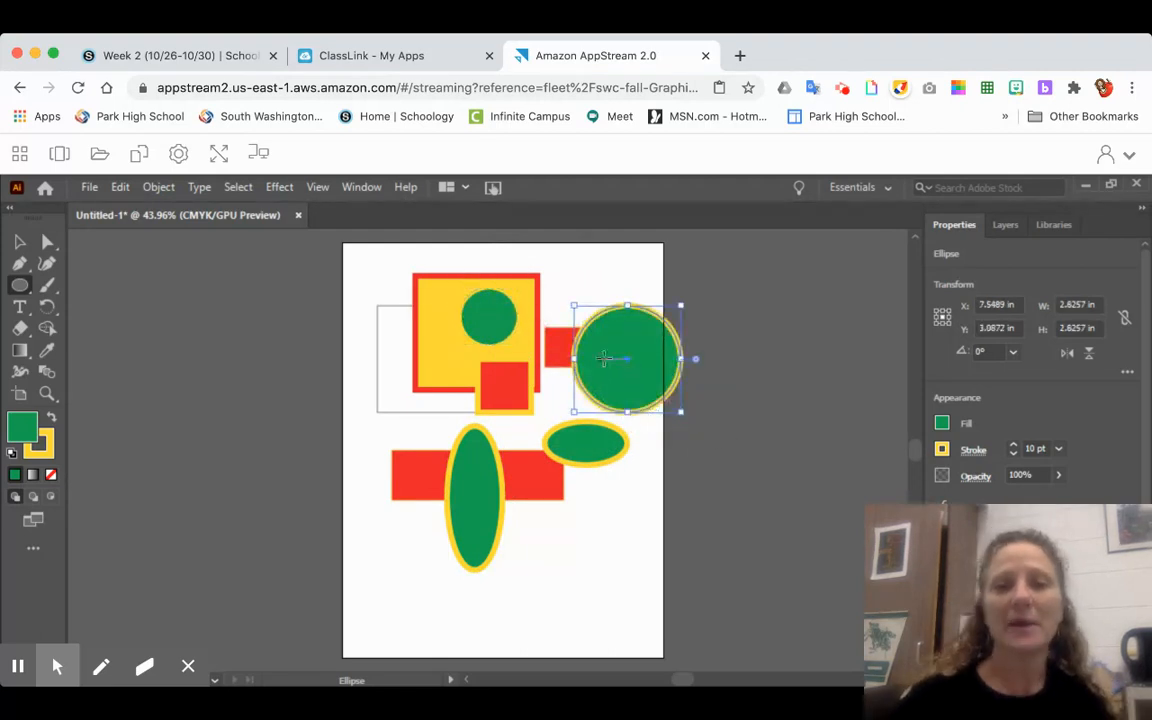
left_click_drag(604, 359, 567, 359)
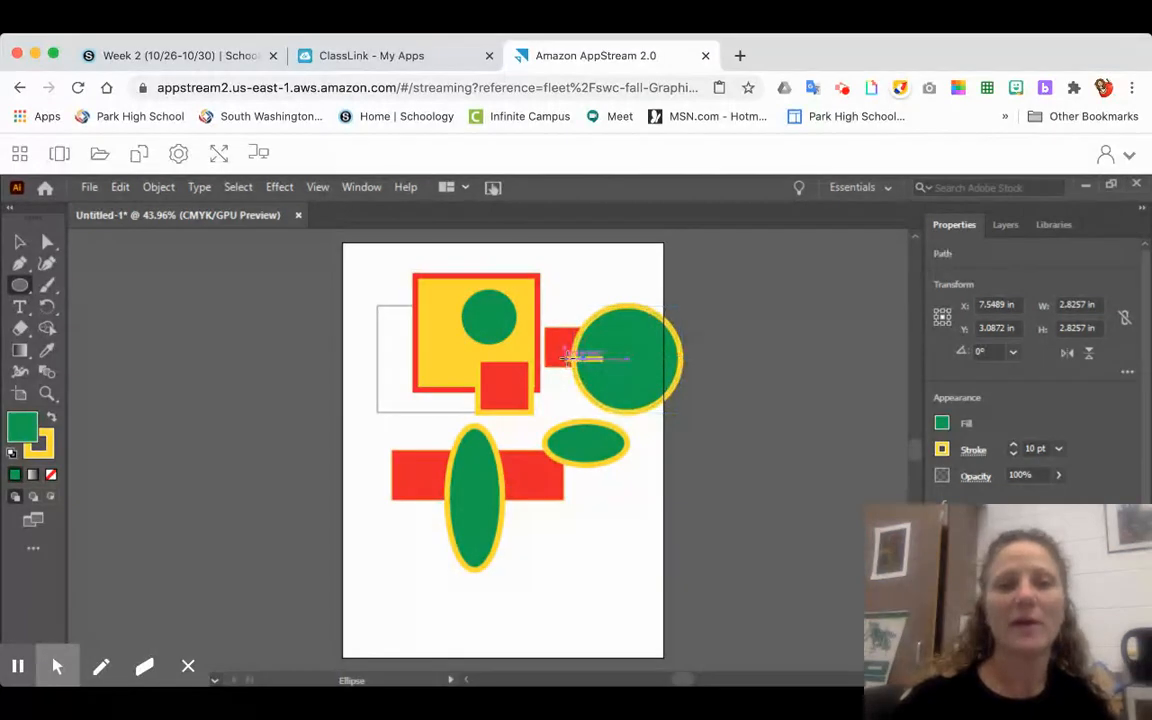
left_click(19, 241)
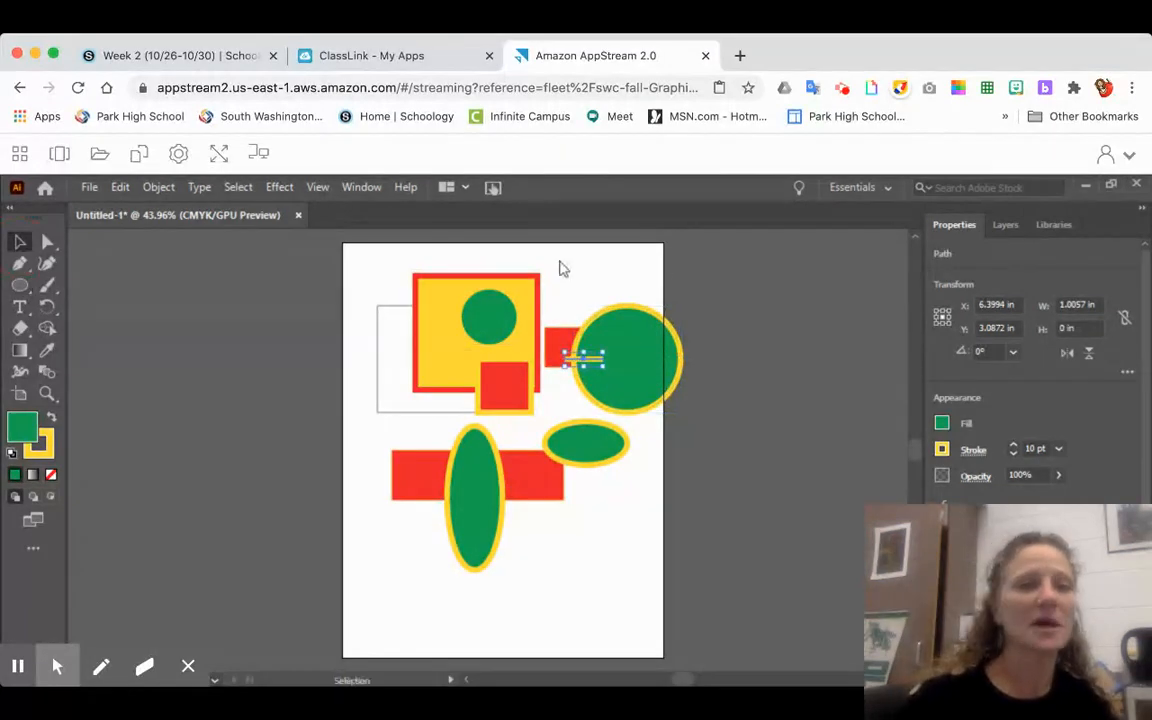
left_click_drag(614, 343, 562, 343)
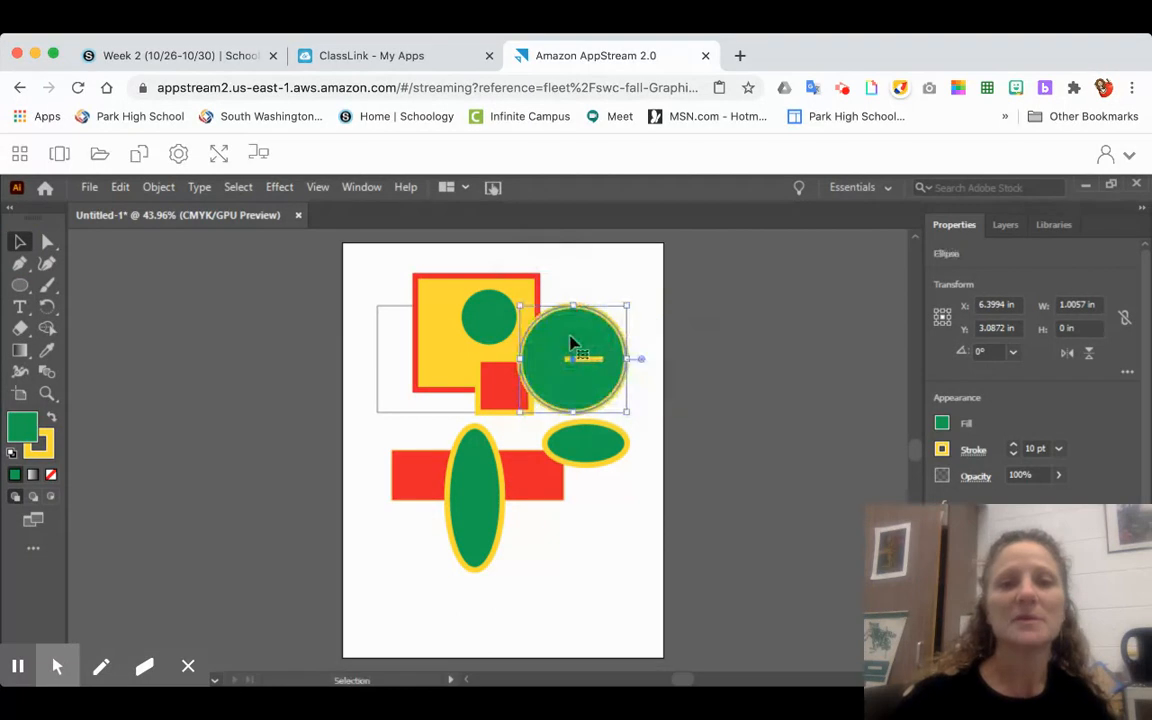
- Select all the shapes on the artboard and delete them
left_click(17, 242)
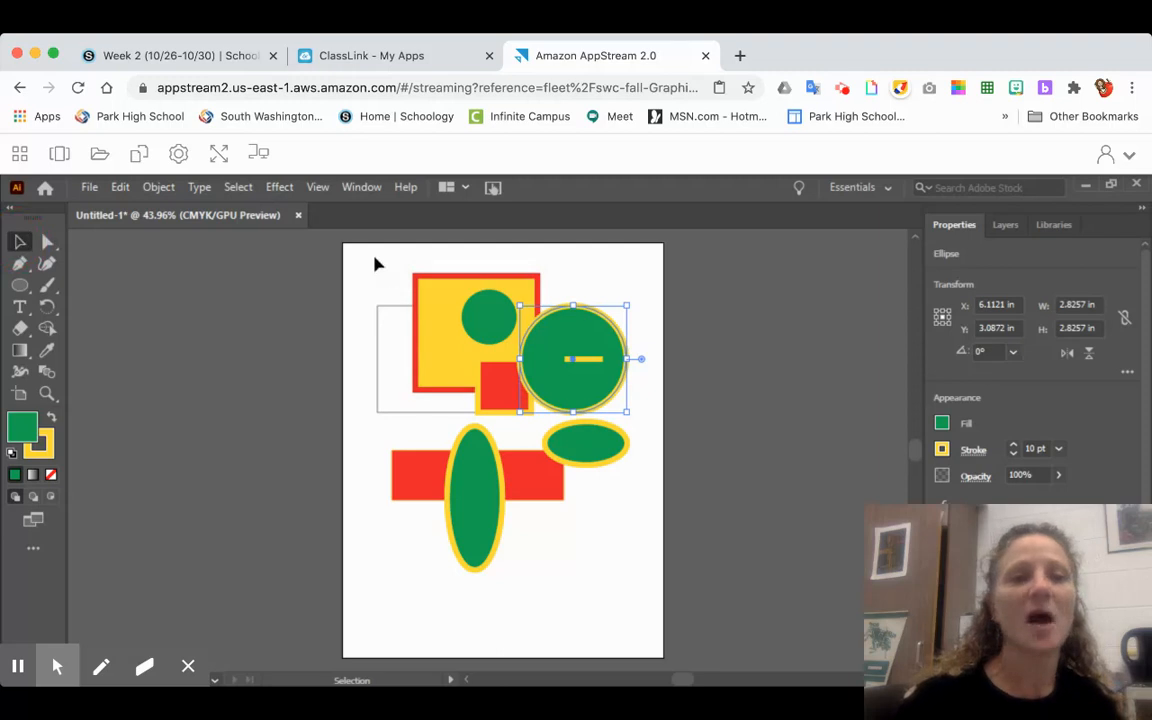
left_click_drag(364, 268, 641, 565)
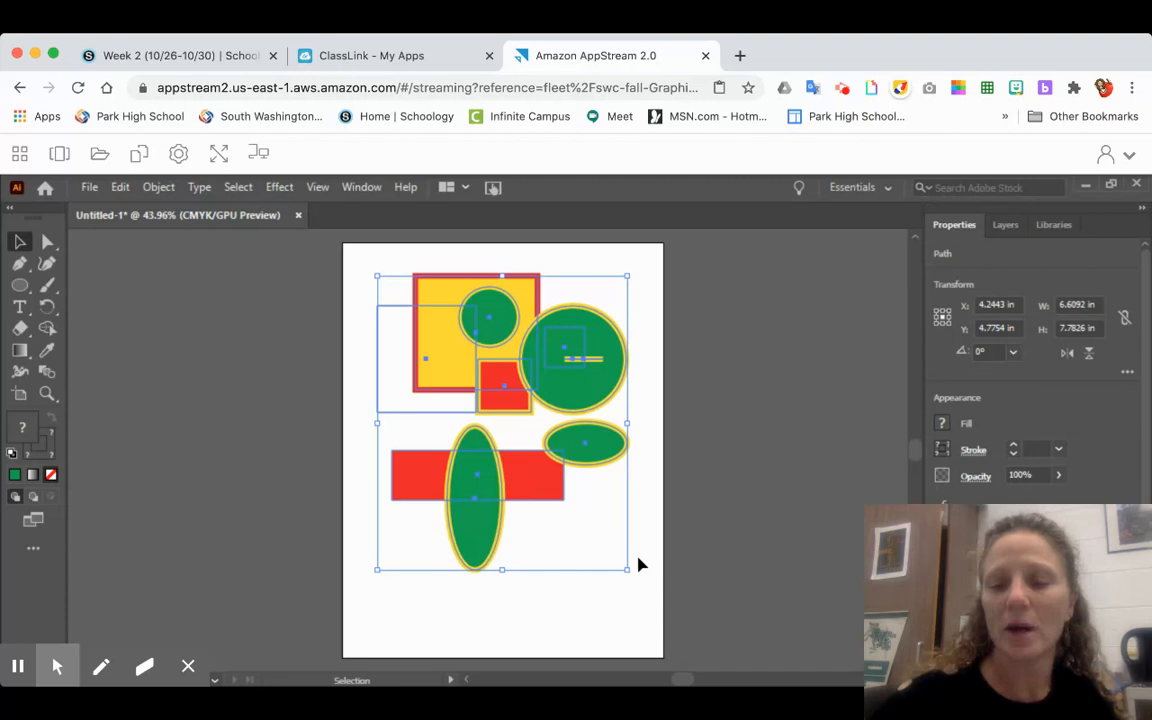
key("Delete")
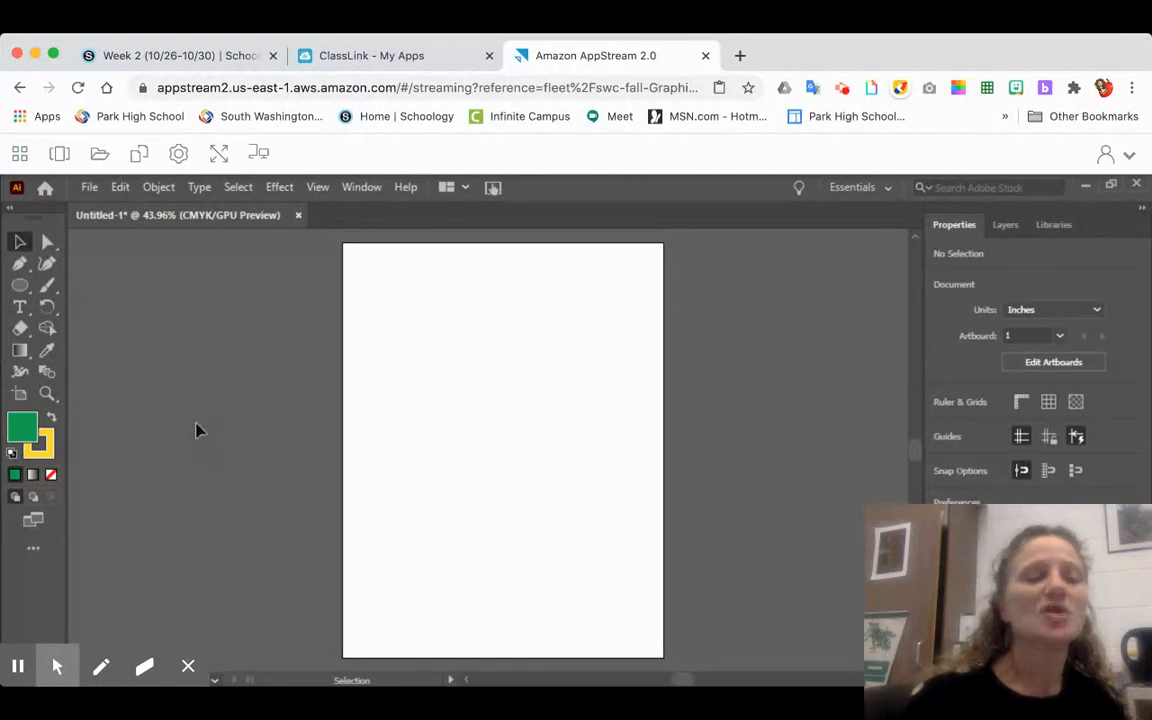
left_click(139, 153)
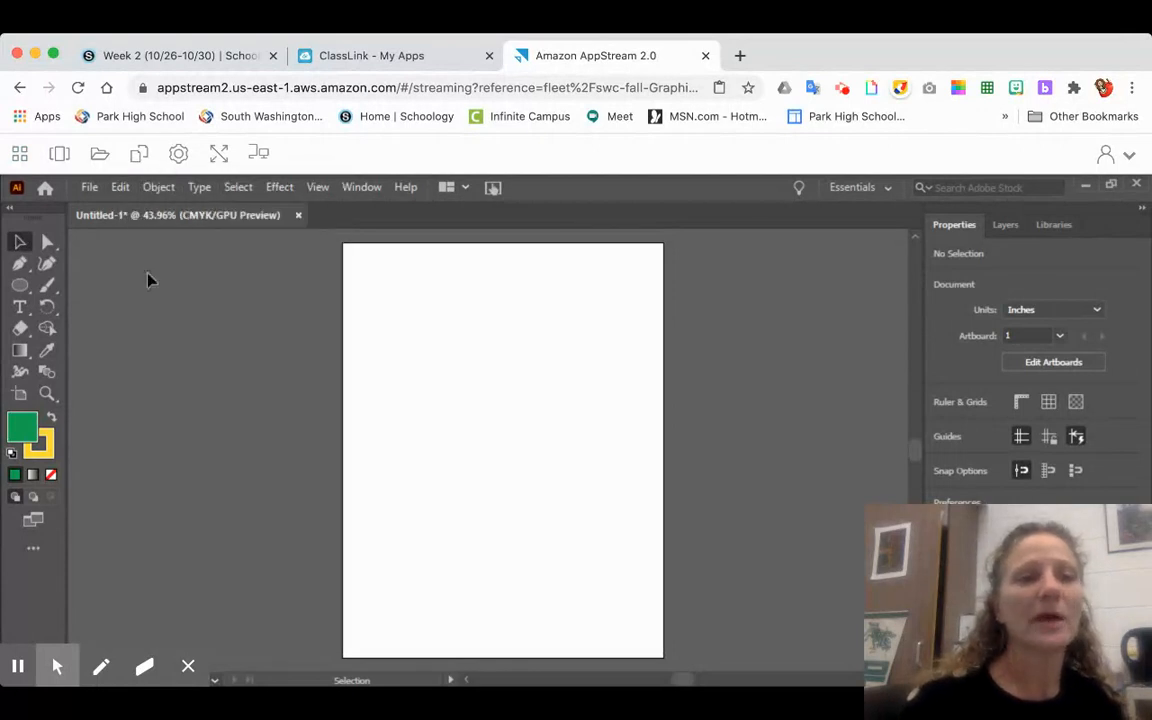
left_click(118, 188)
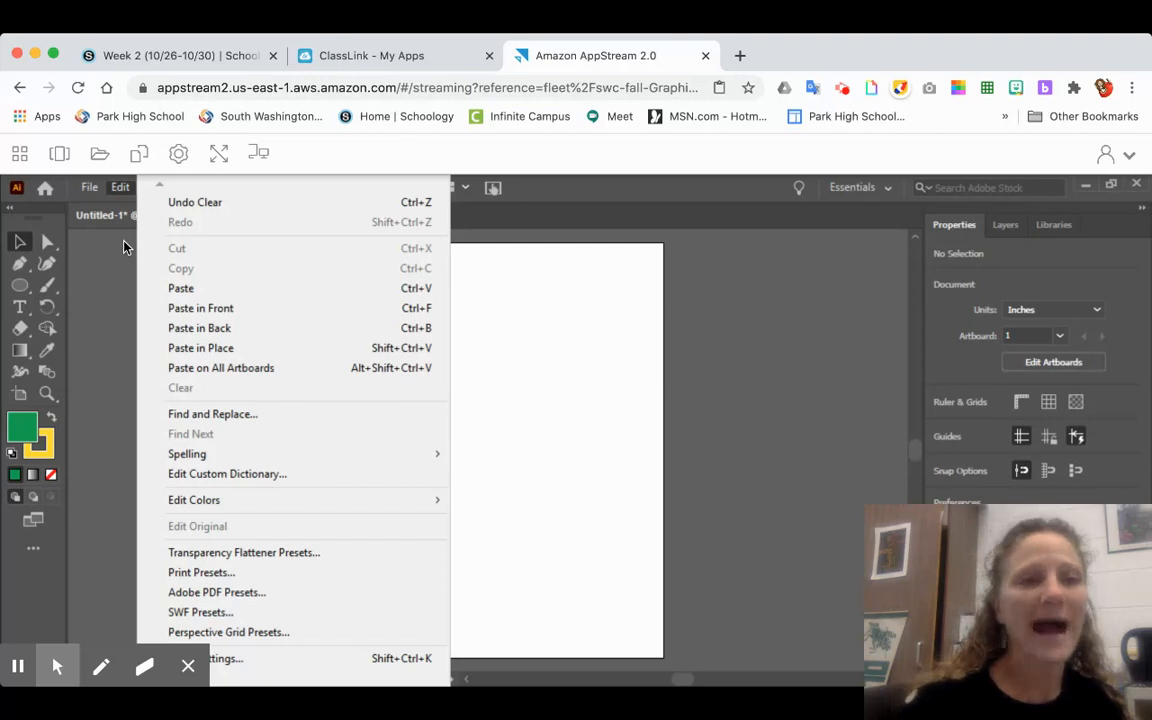
left_click(102, 291)
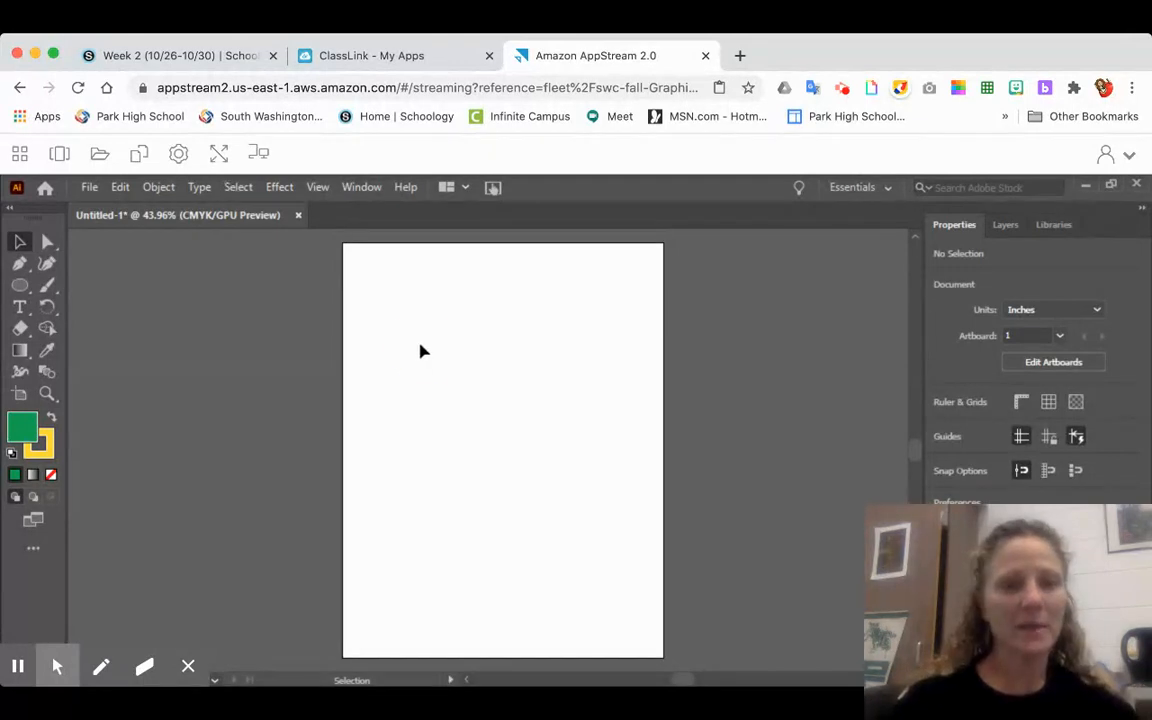
- Draw a green circle with a yellow outline, about 4.26 in wide, near the middle of the artboard
left_click_drag(420, 345, 575, 472)
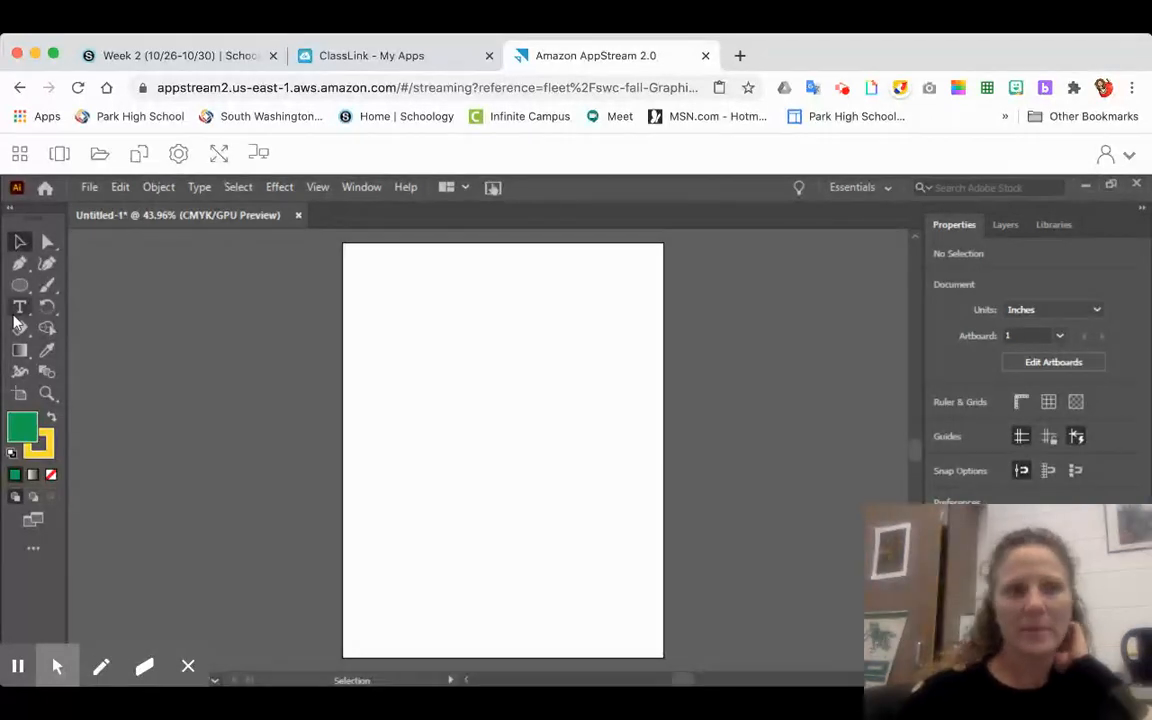
left_click(19, 285)
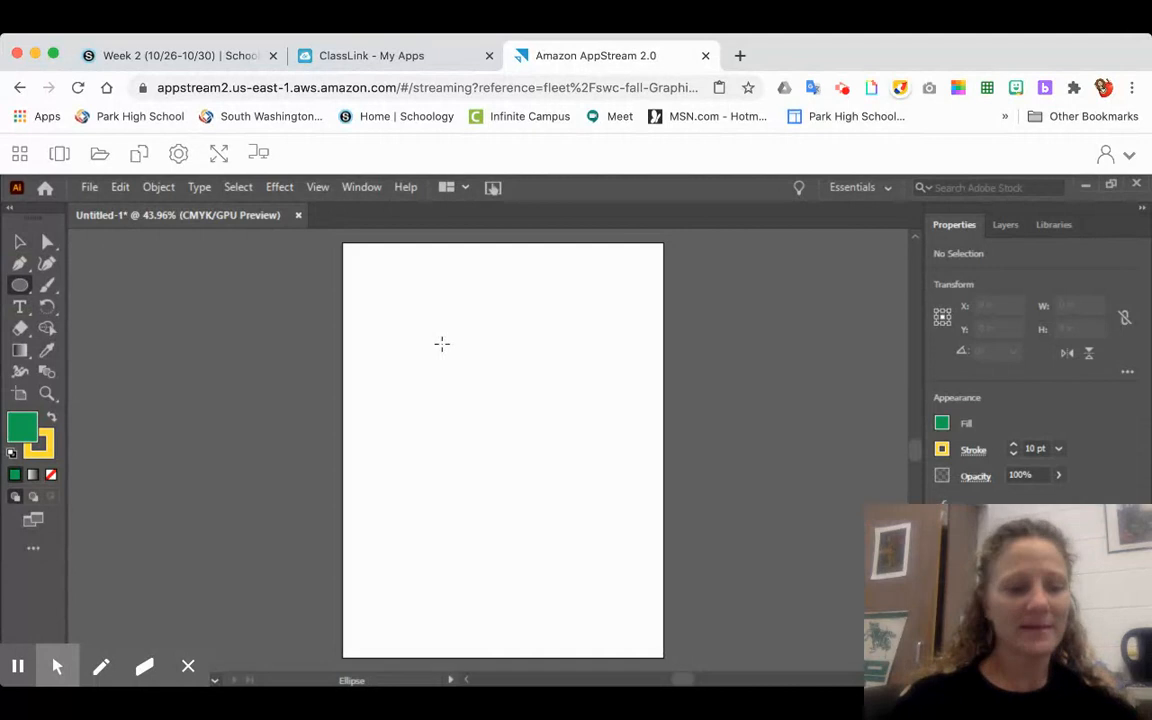
left_click_drag(442, 344, 604, 504)
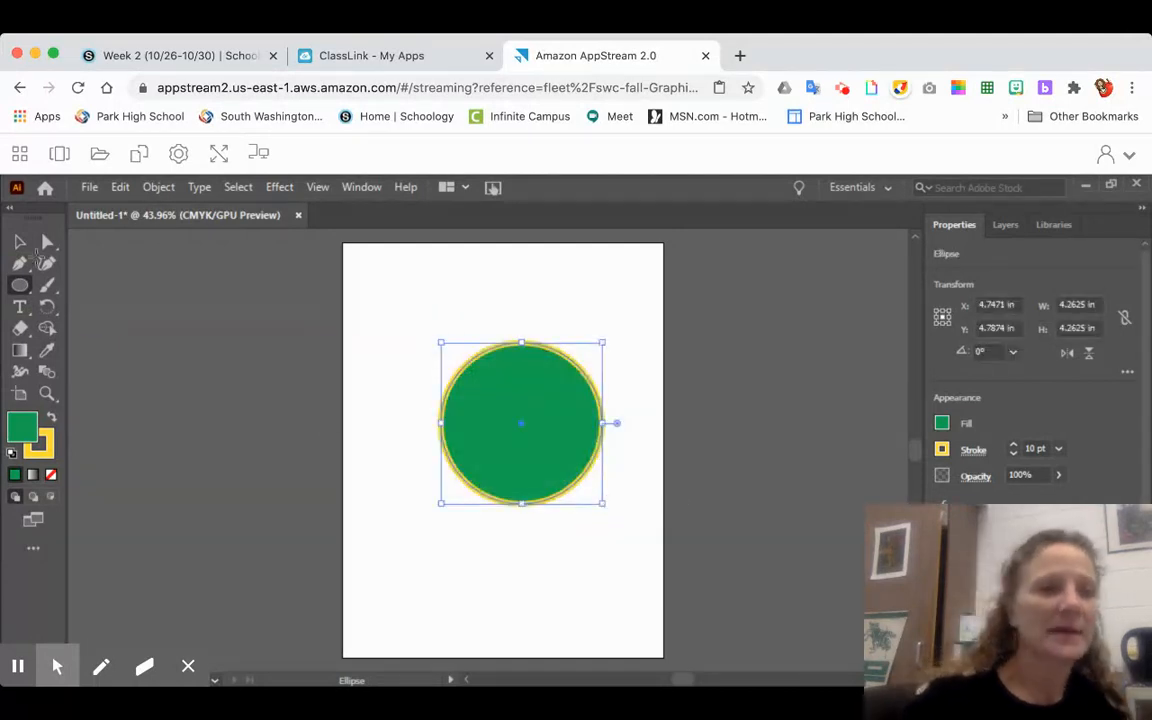
left_click(19, 241)
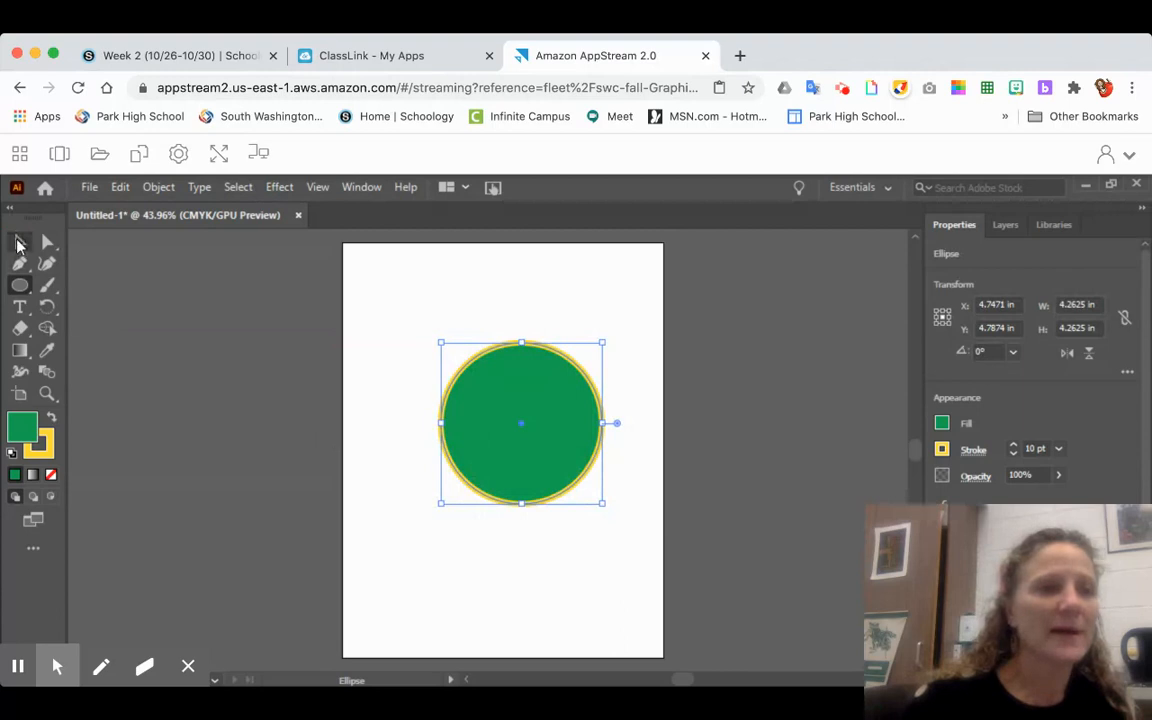
- Paint a curved yellow Paintbrush stroke above the circle, set the stroke colour to blue, and paint a wavy stroke below the circle
left_click(48, 286)
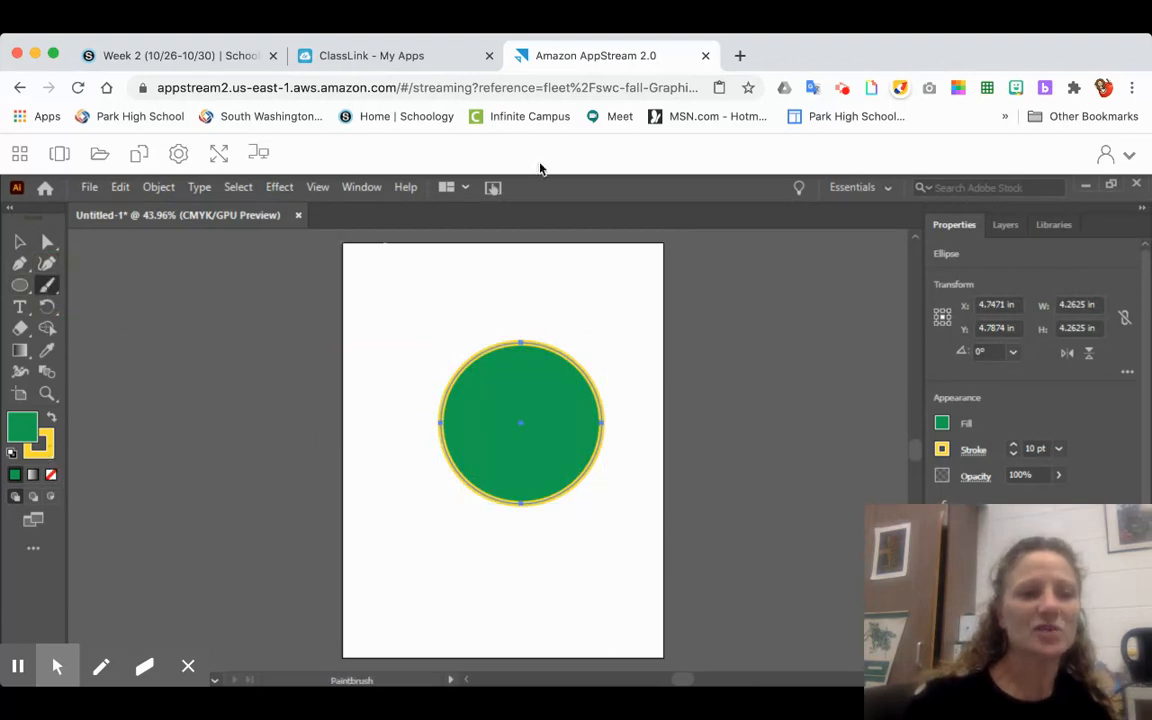
mouse_move(379, 343)
left_mouse_down()
mouse_move(513, 262)
mouse_move(546, 268)
left_mouse_up()
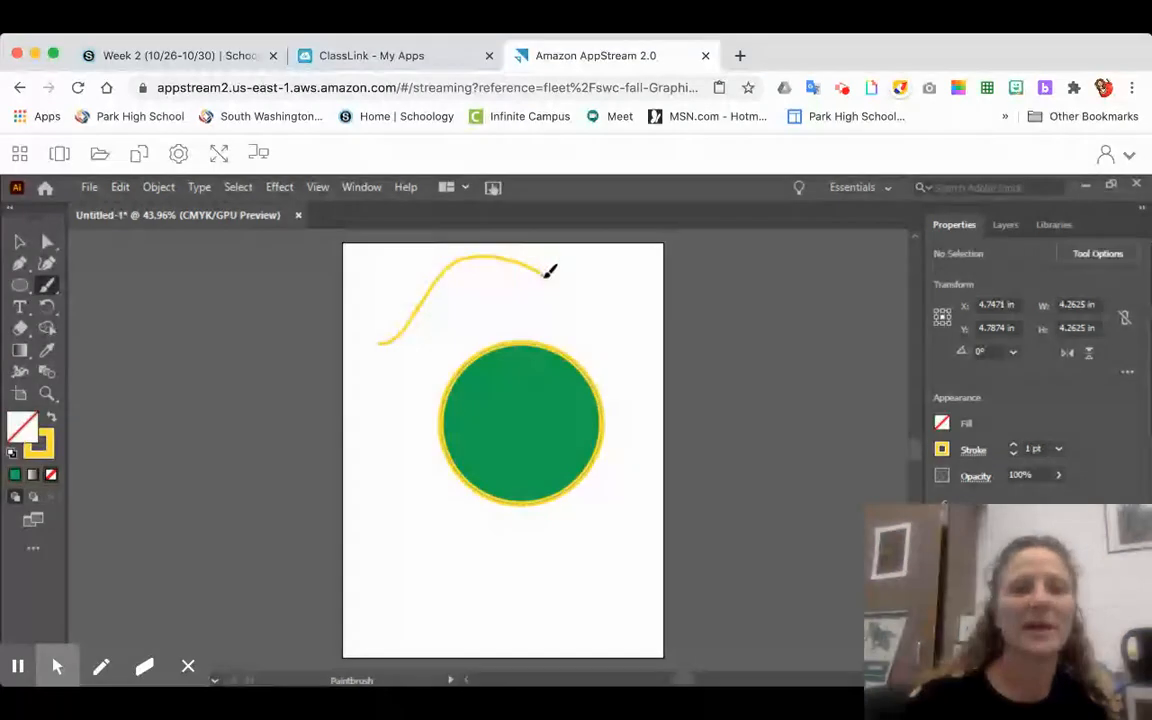
left_click(54, 457)
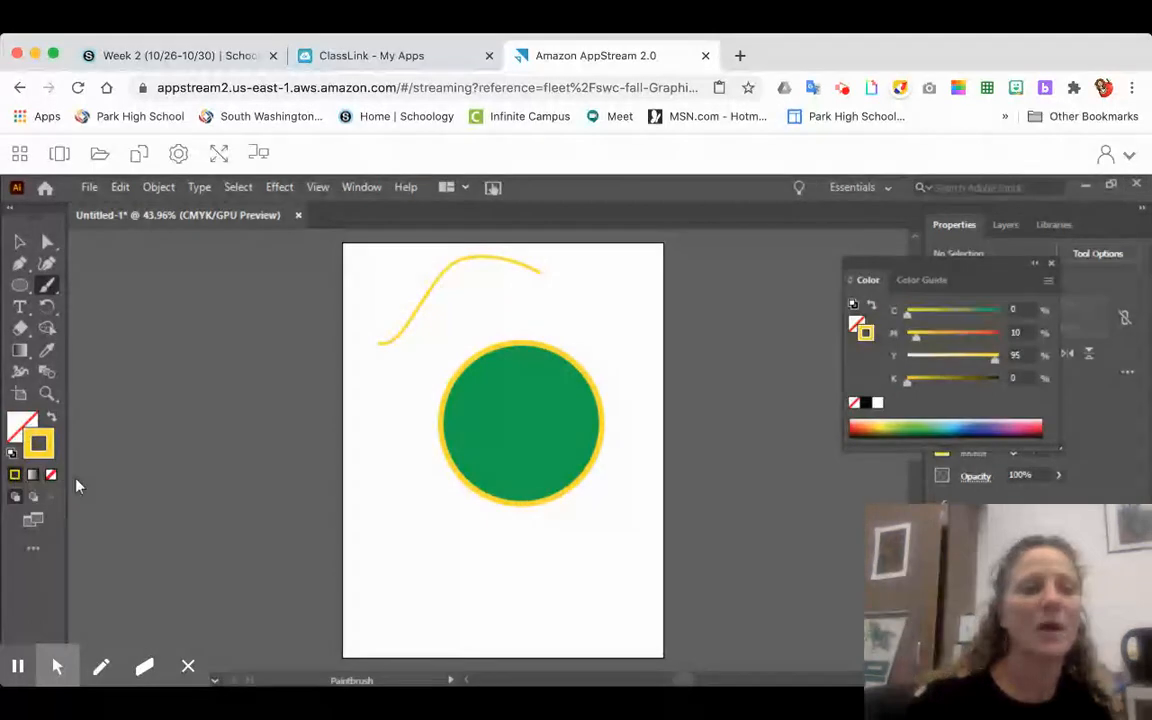
left_click(982, 427)
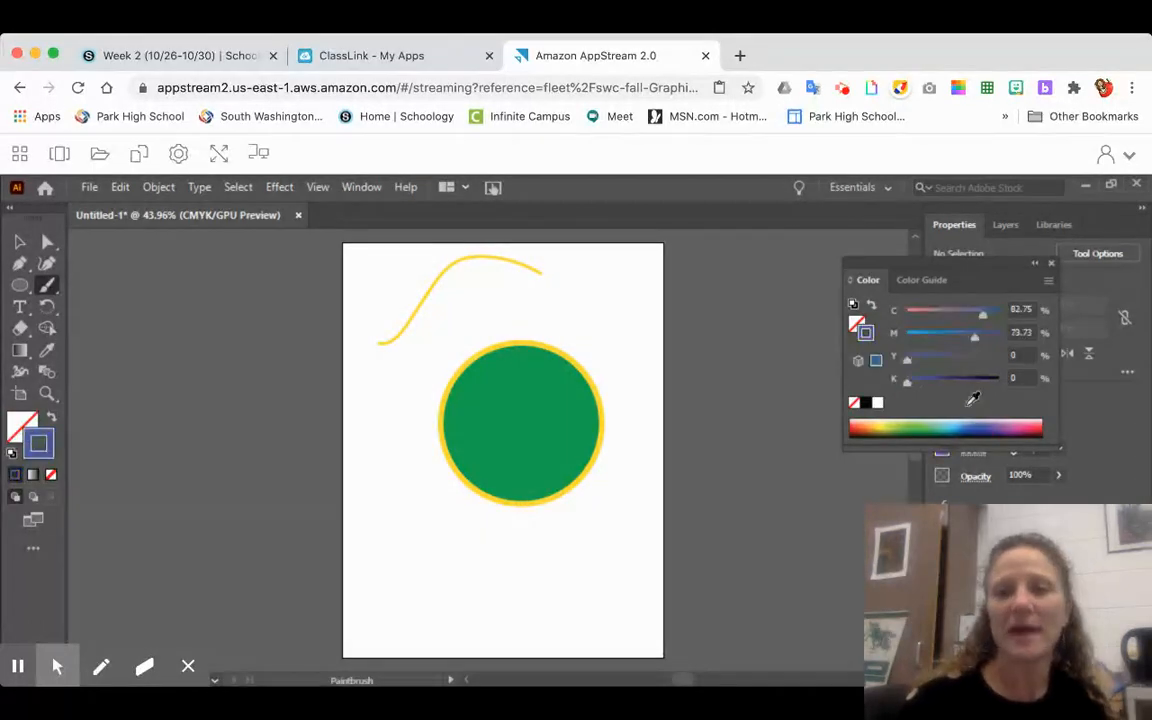
mouse_move(387, 592)
left_mouse_down()
mouse_move(515, 600)
mouse_move(538, 572)
left_mouse_up()
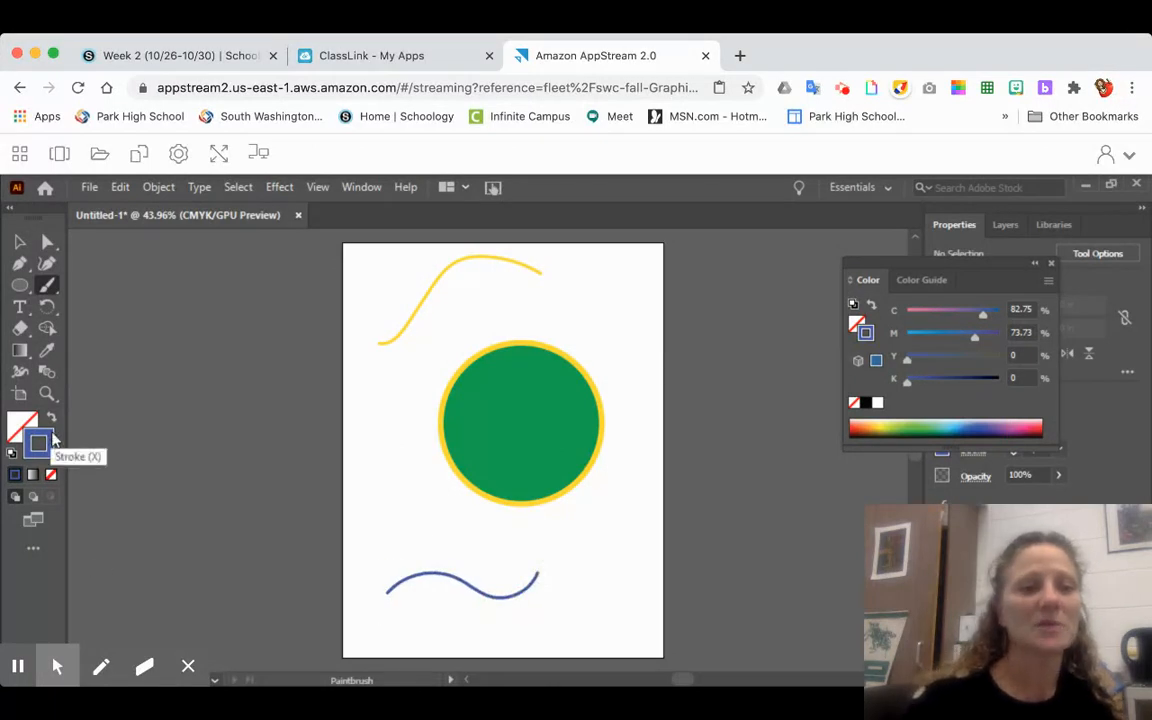
- Draw a wavy blue line about 5.57 by 0.72 in with the Pencil tool across the yellow brush stroke and activate Direct Selection
left_click(46, 287)
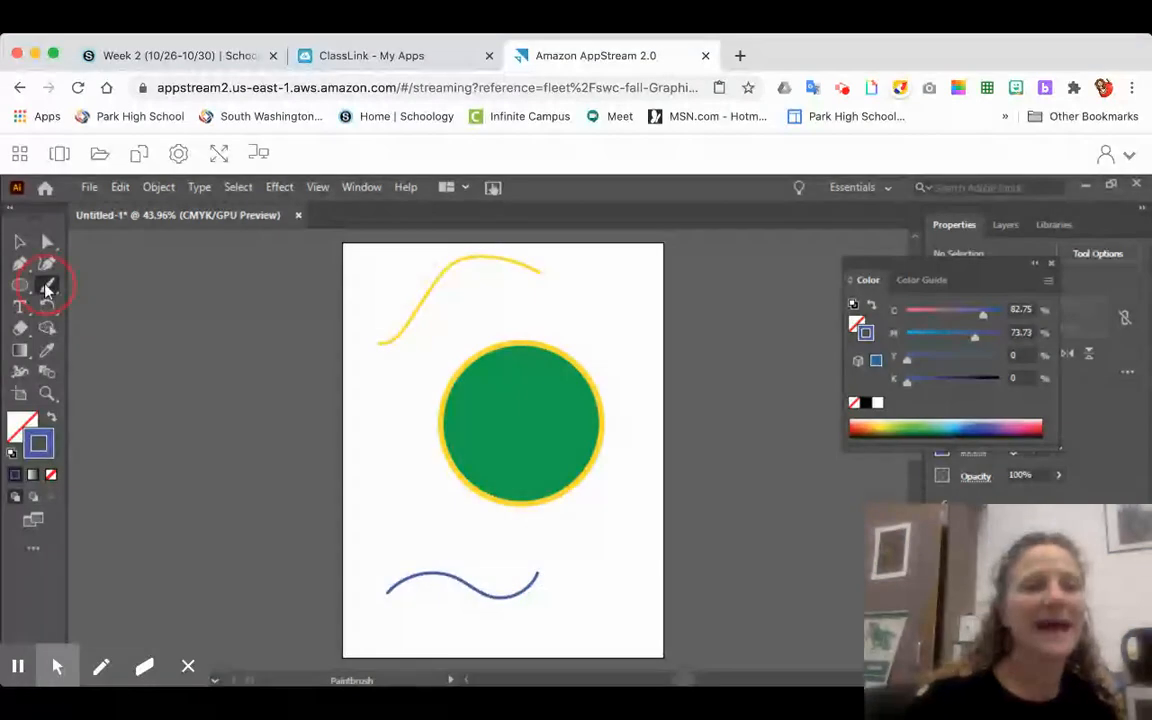
left_click(56, 289)
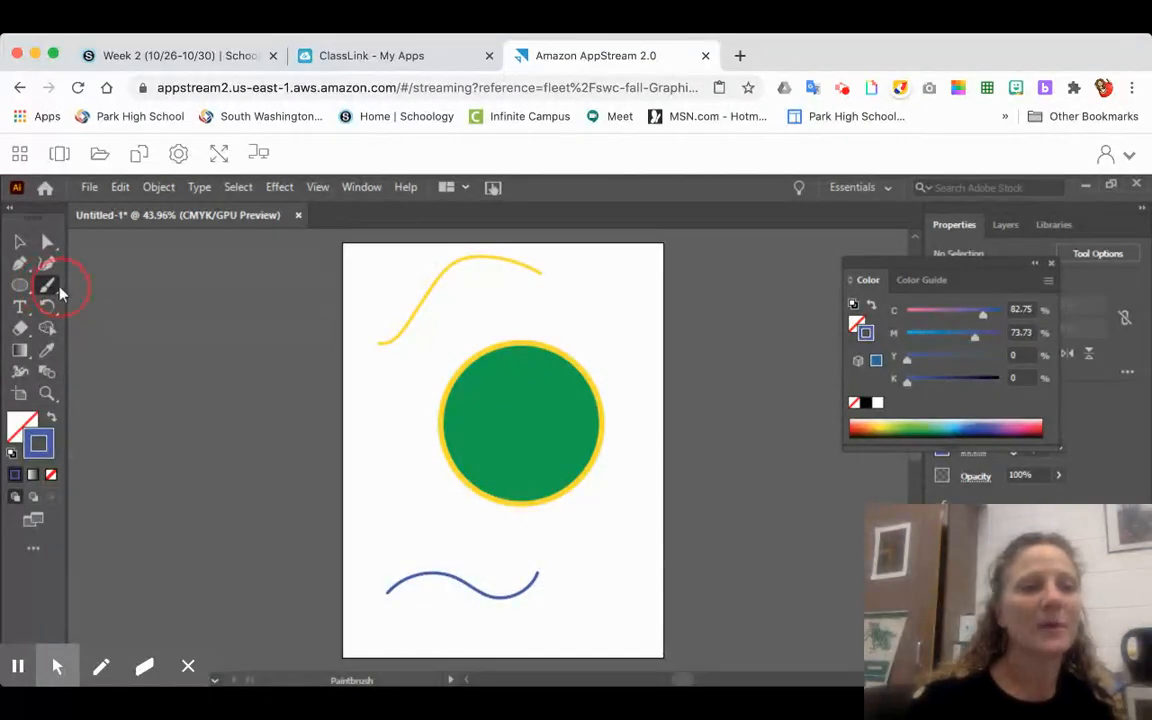
left_click_drag(60, 291, 118, 328)
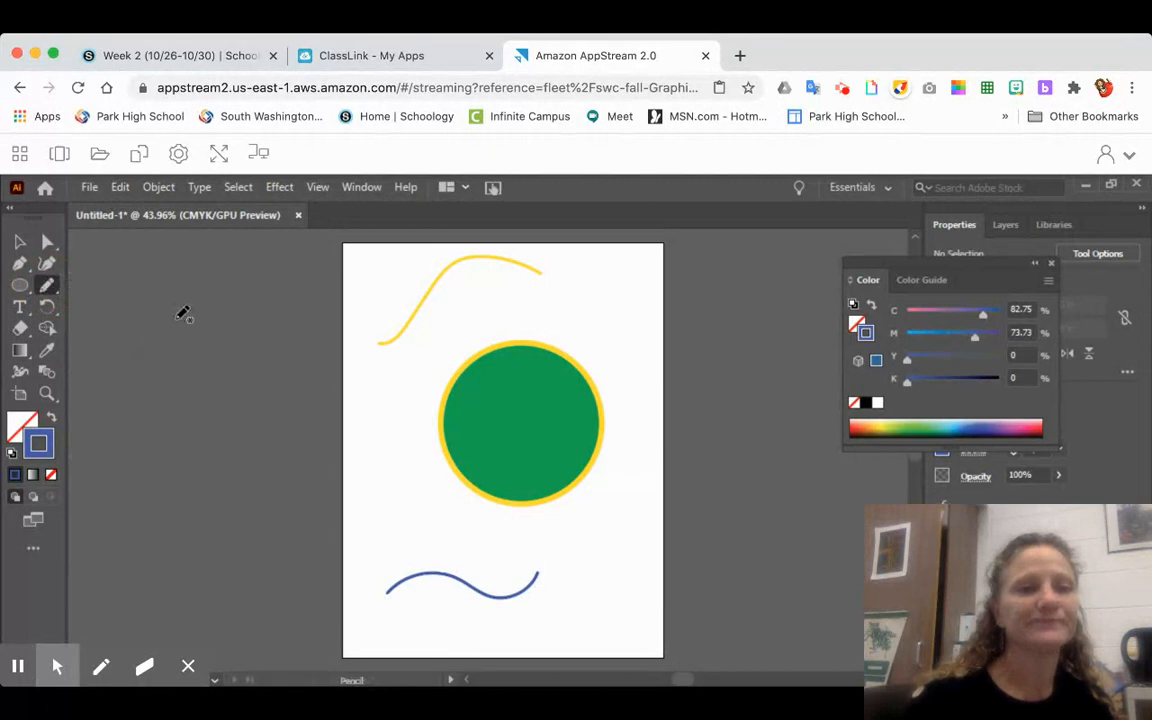
mouse_move(391, 280)
left_mouse_down()
mouse_move(566, 306)
mouse_move(605, 296)
left_mouse_up()
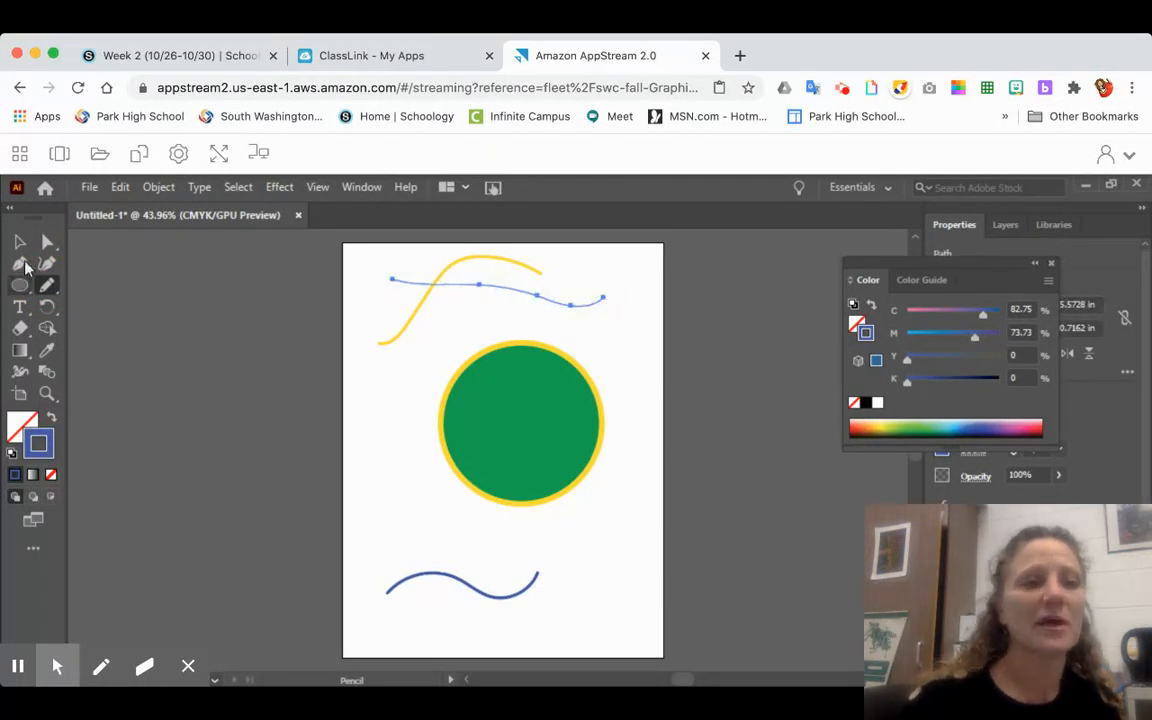
left_click(46, 243)
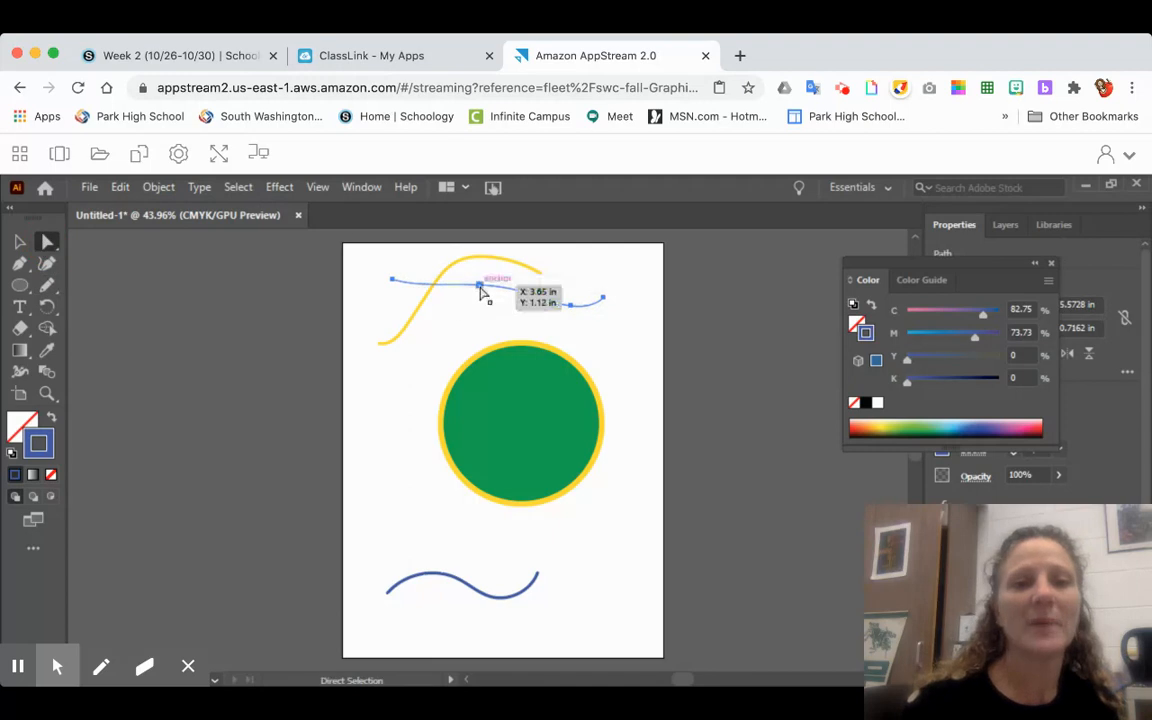
- Reshape the pencil line into deeper waves by moving its middle anchor point and the one near its right end downward, and deselect it
left_click(480, 288)
left_click_drag(480, 288, 478, 318)
left_click_drag(571, 306, 574, 331)
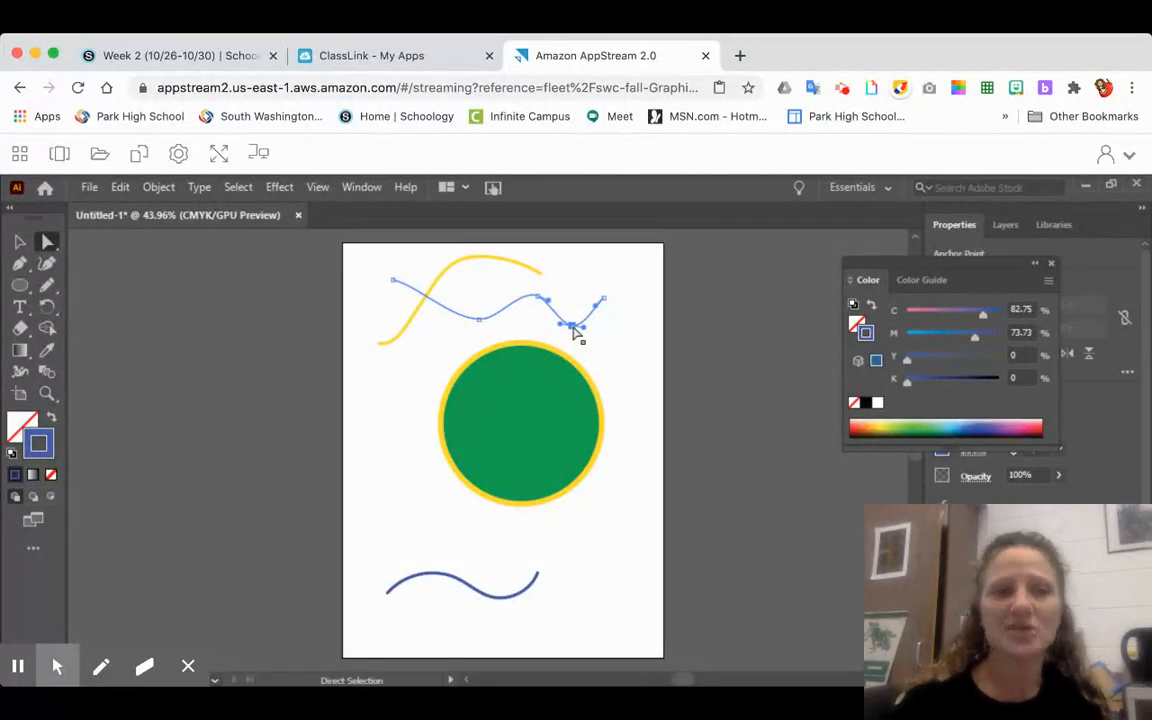
left_click(20, 243)
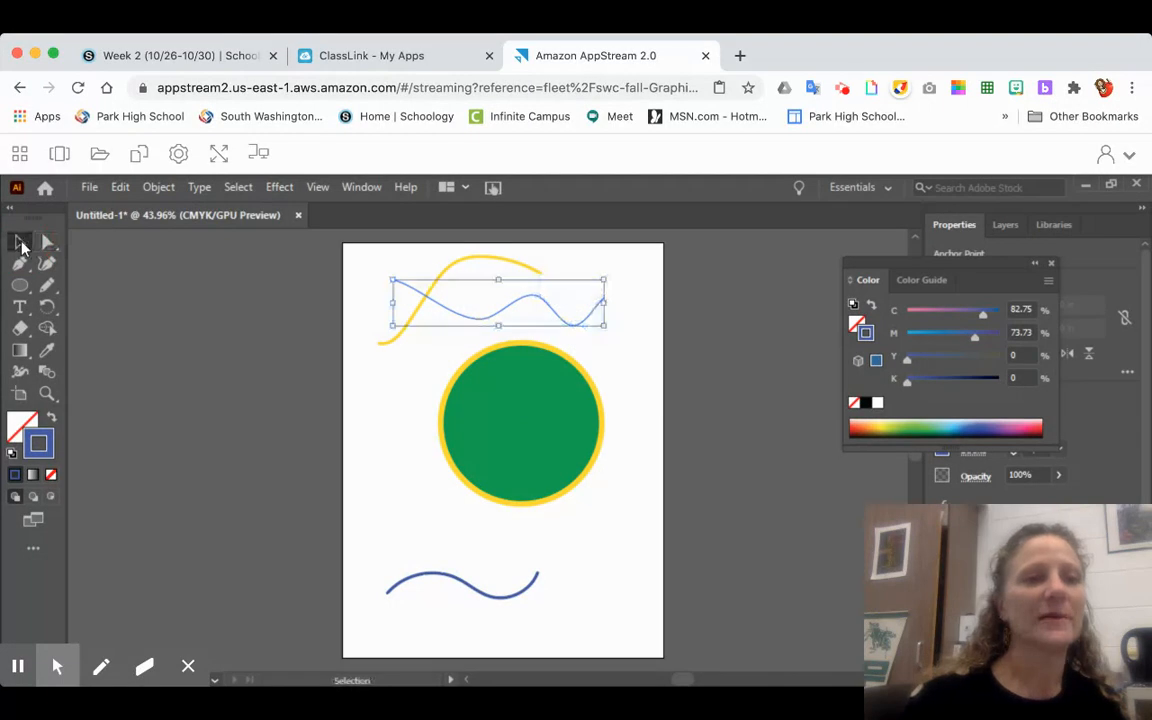
left_click(155, 302)
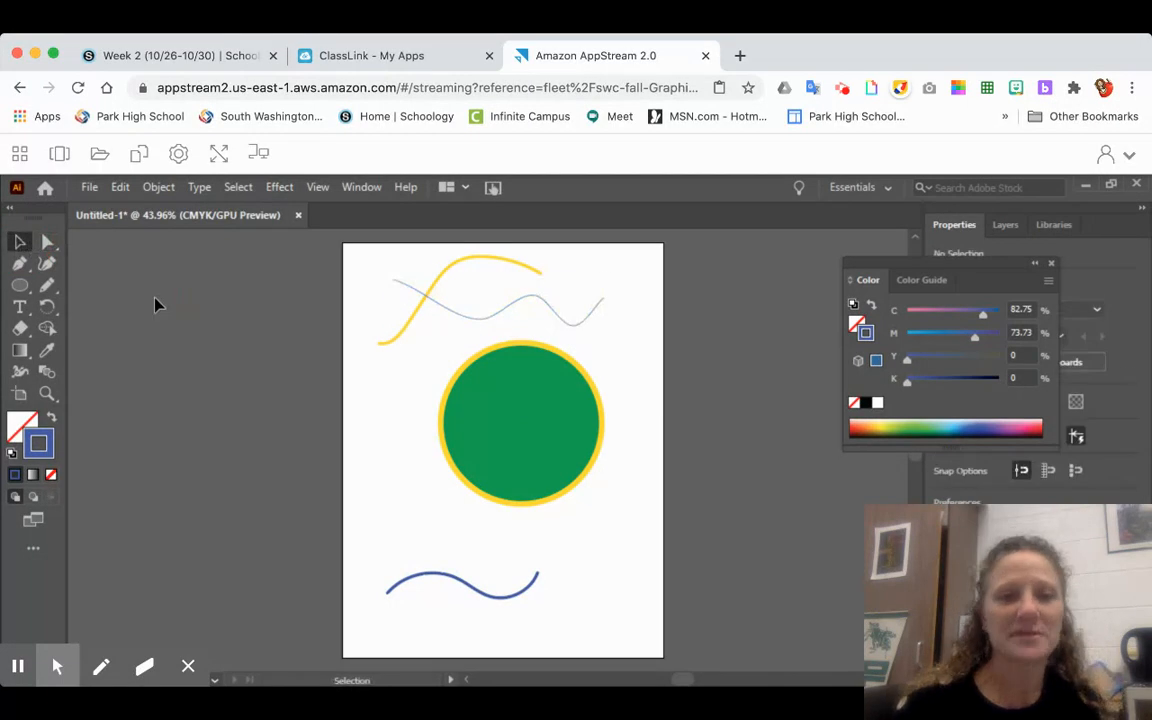
- Add horizontal point text reading "Hello" near the start of the pencil line, enlarging its font size
left_click(21, 313)
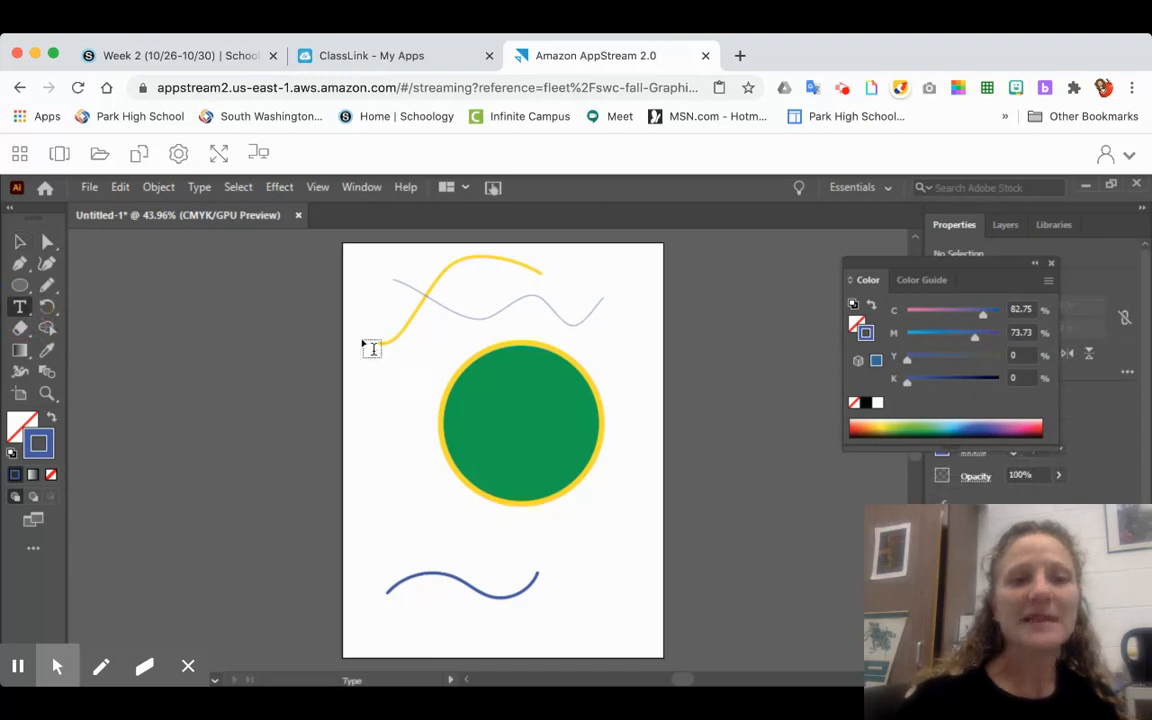
left_click(373, 297)
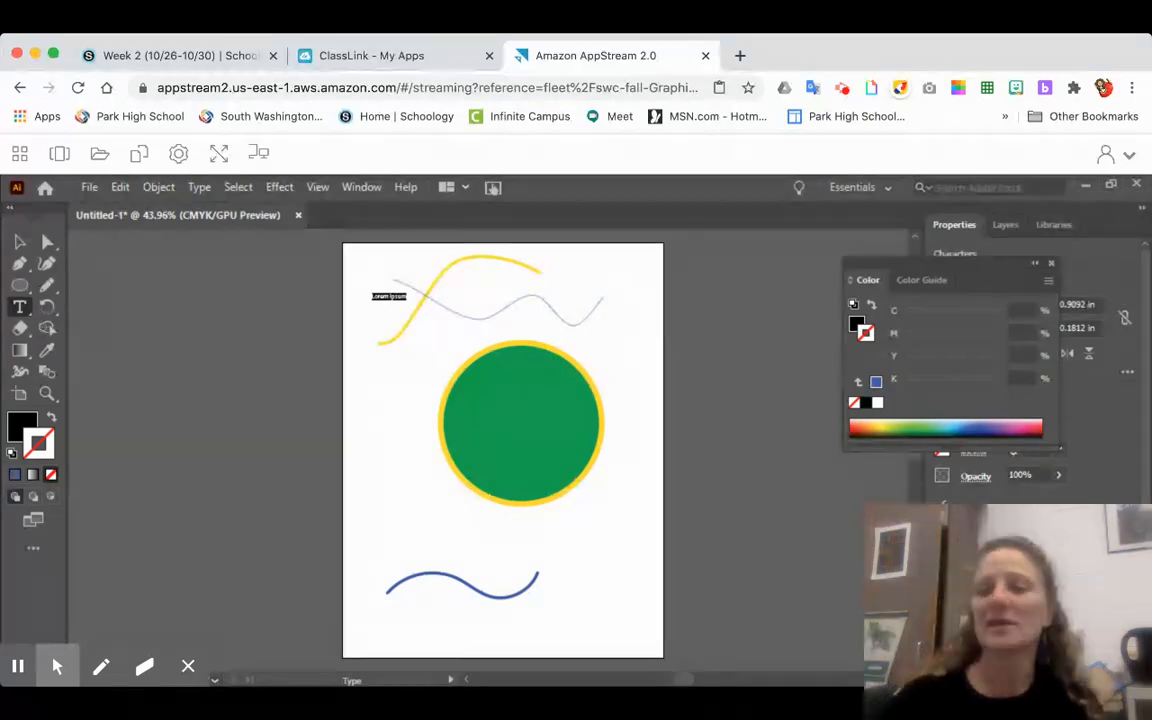
left_click(1126, 576)
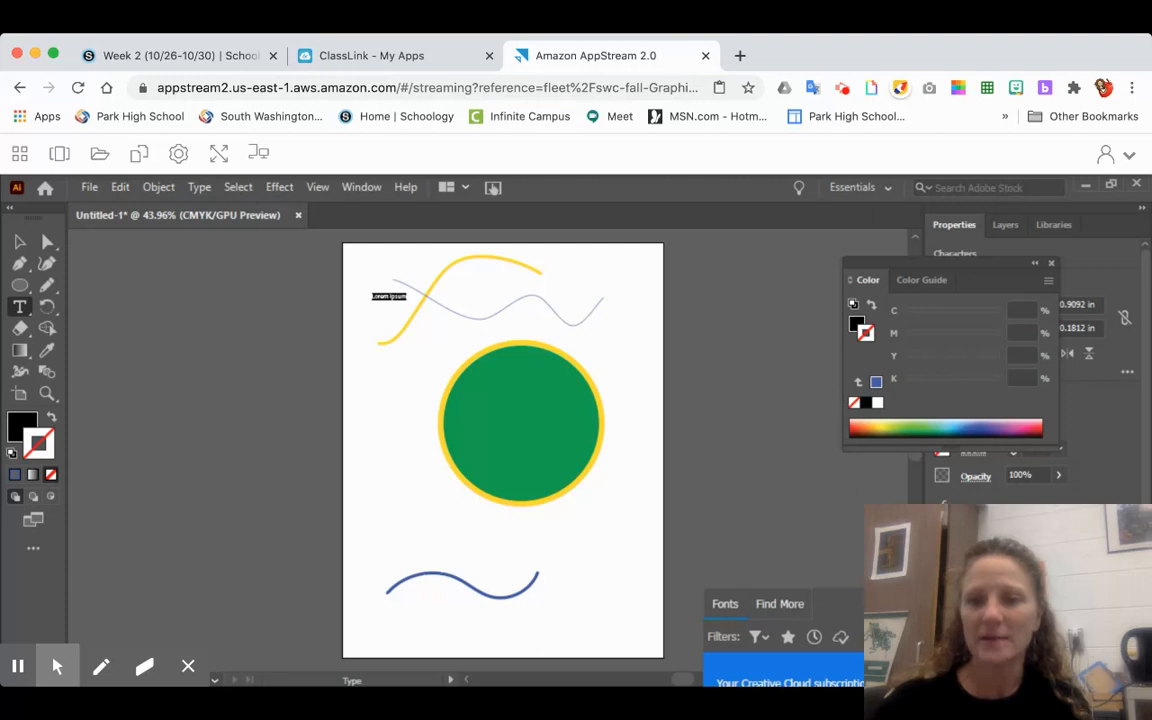
left_click(1126, 576)
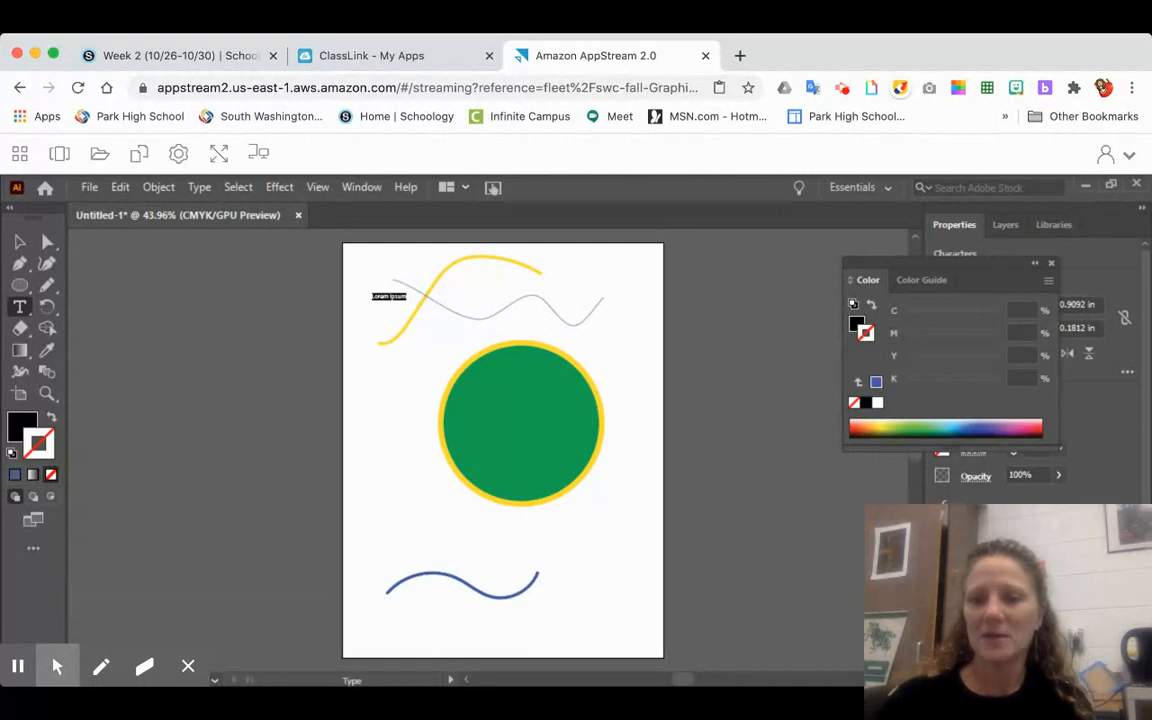
left_click(1014, 625)
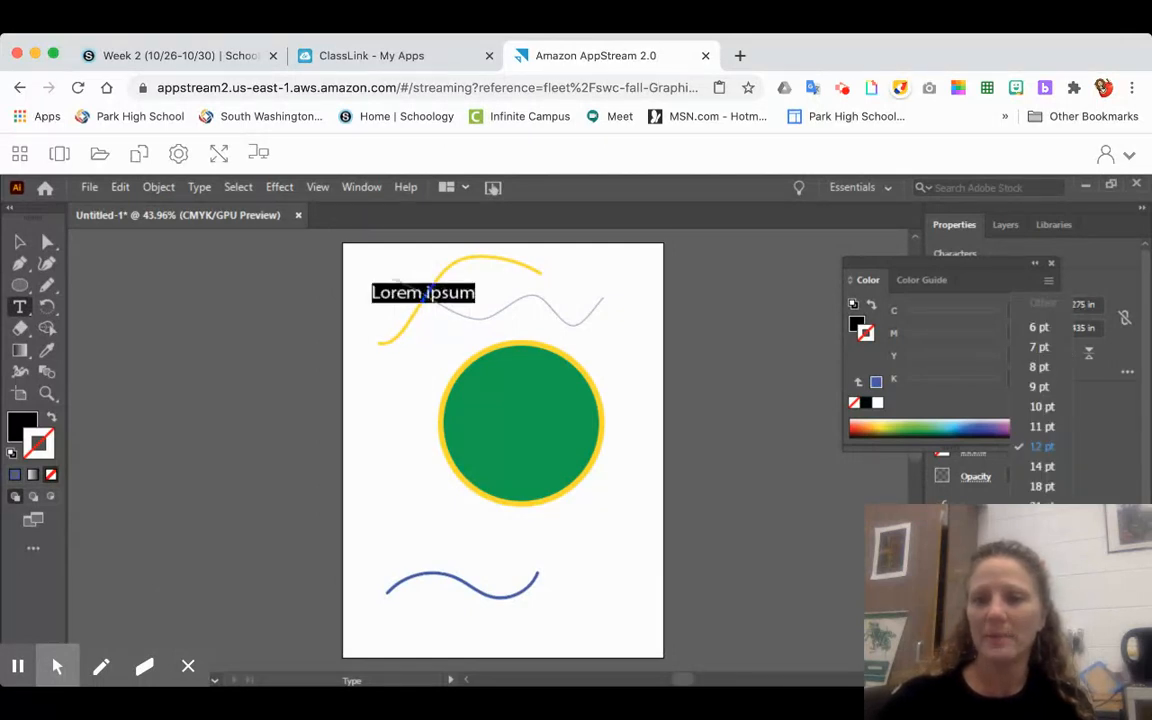
left_click(1042, 547)
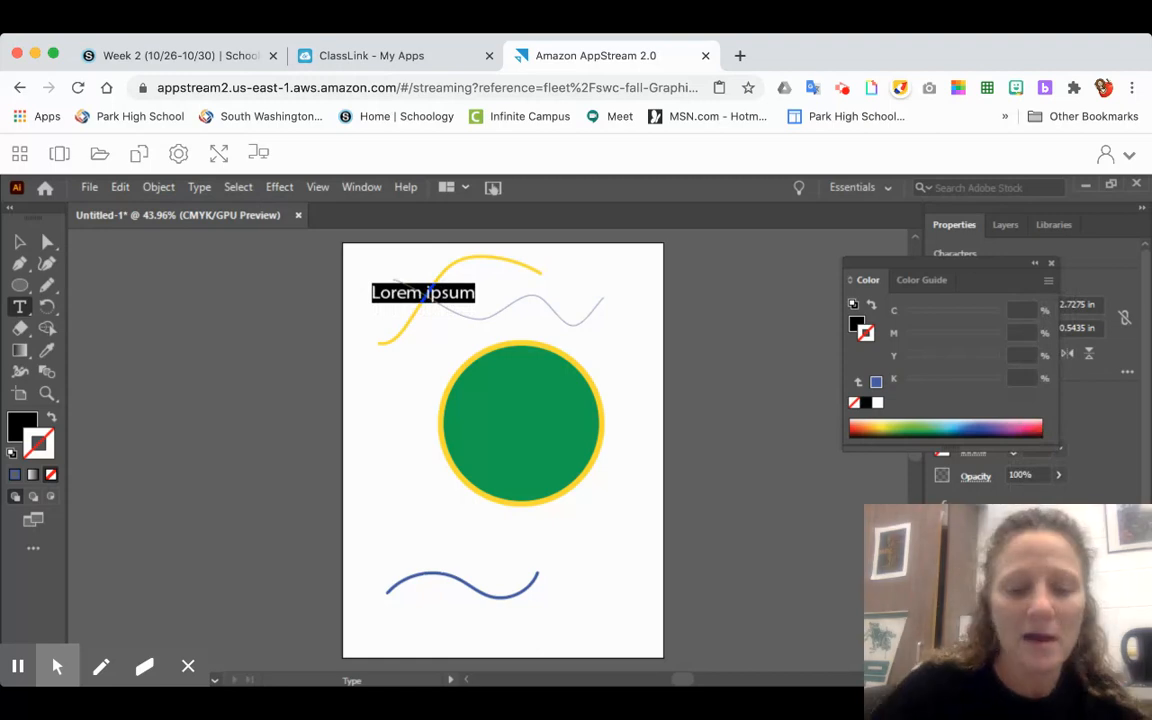
type("Hello")
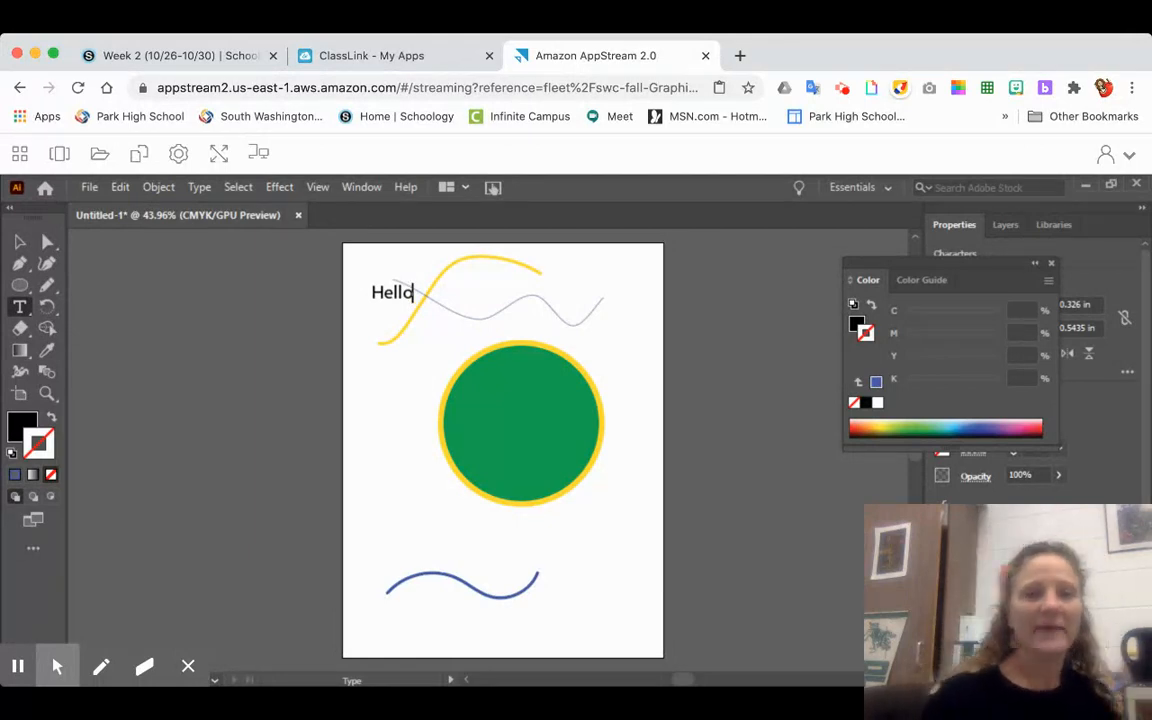
- Add vertical text reading "Graphic" below the Hello text, with an enlarged font size
left_click(20, 308)
left_click_drag(20, 312, 95, 350)
left_click(384, 334)
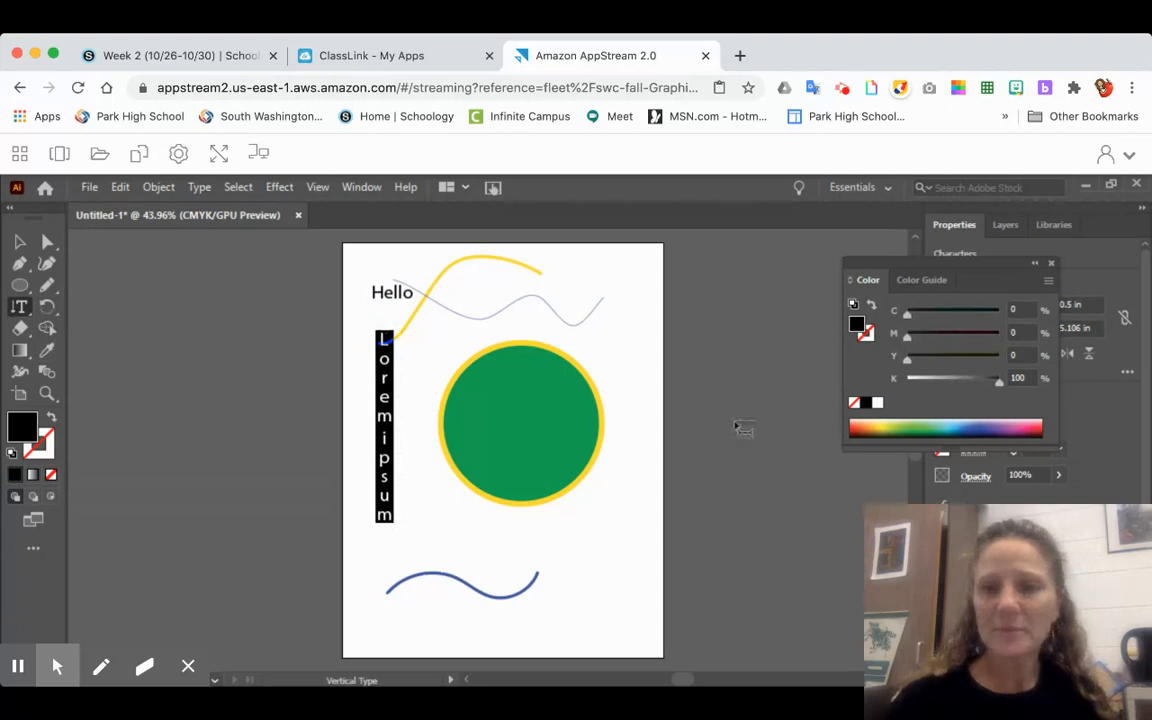
left_click(1006, 622)
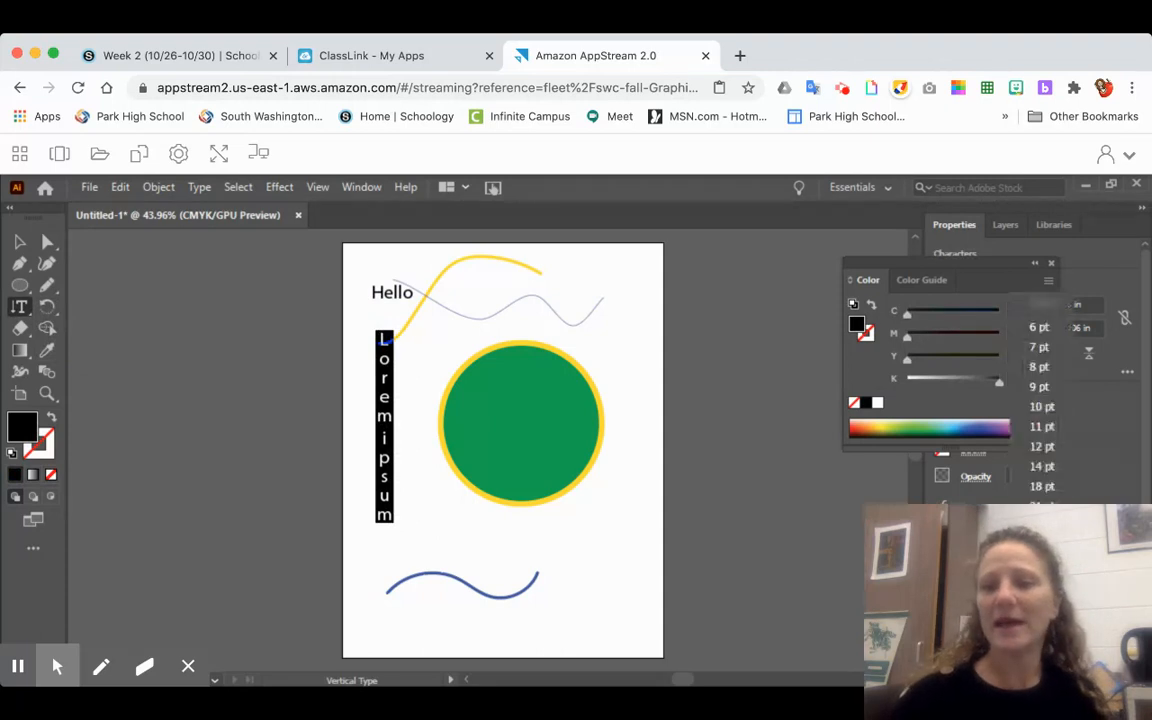
left_click(1042, 567)
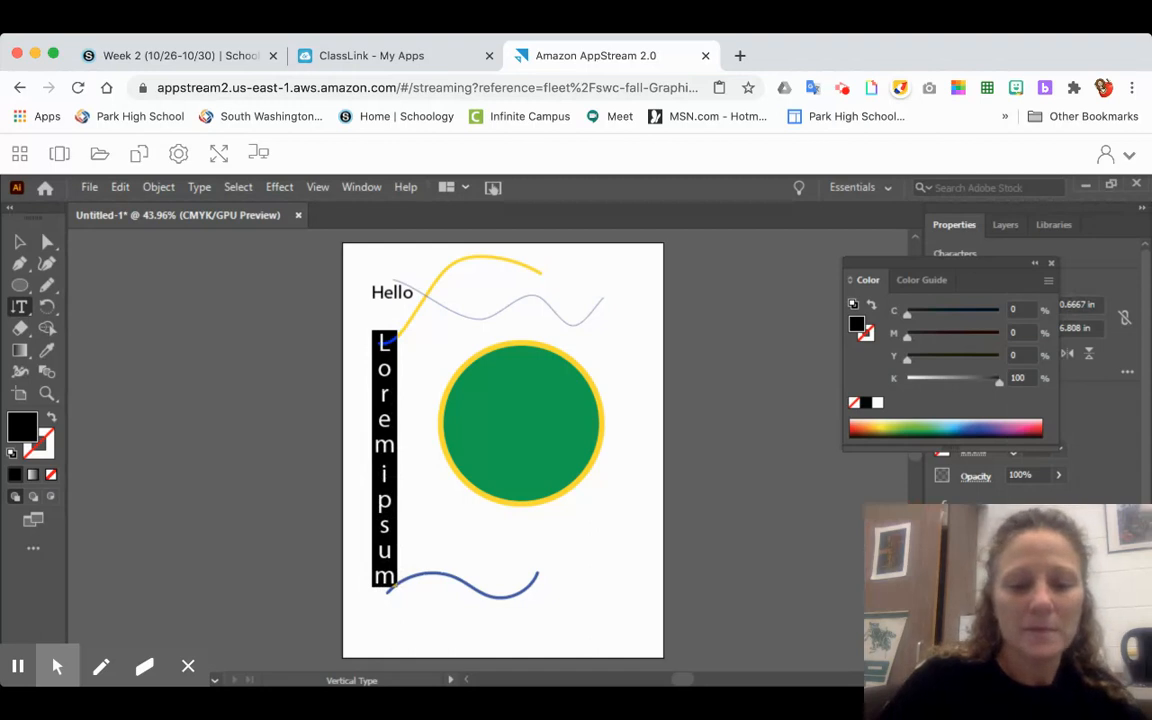
type("Gra")
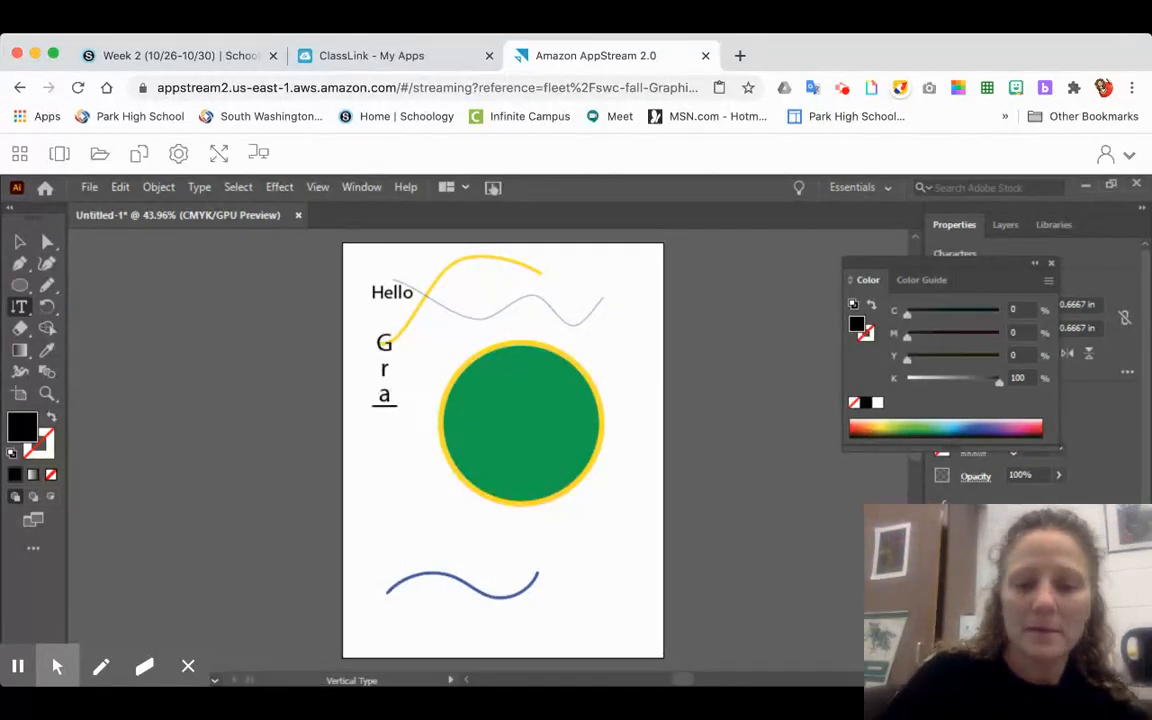
type("phic")
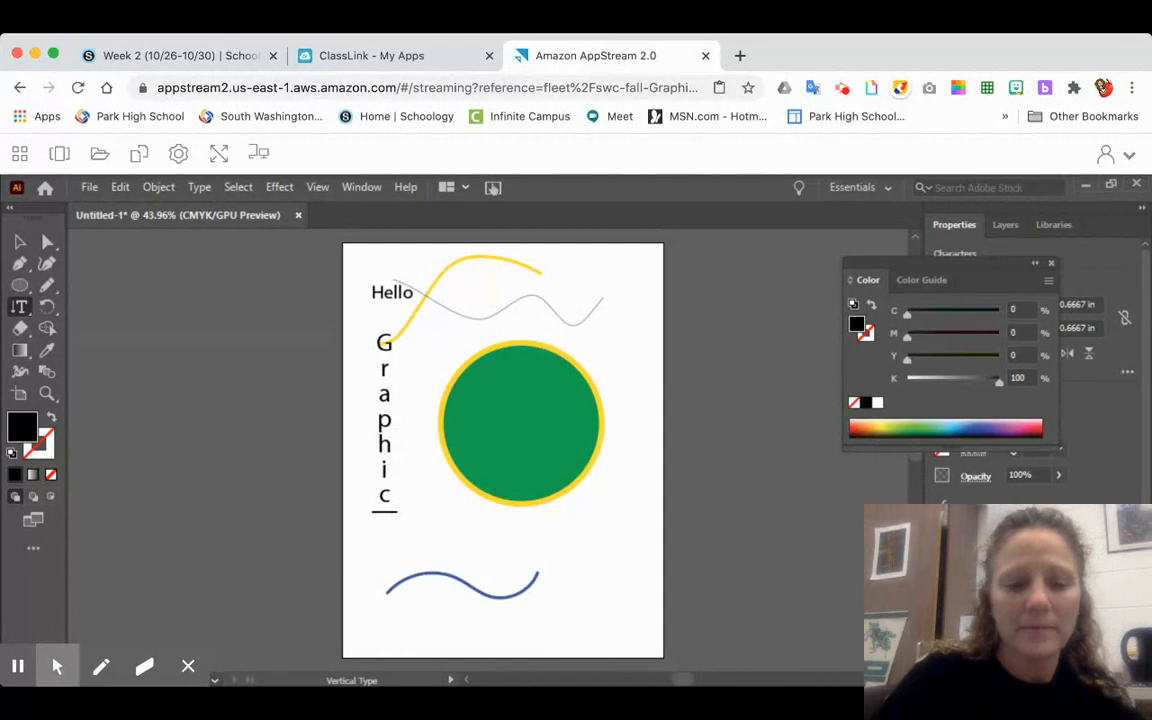
type("De")
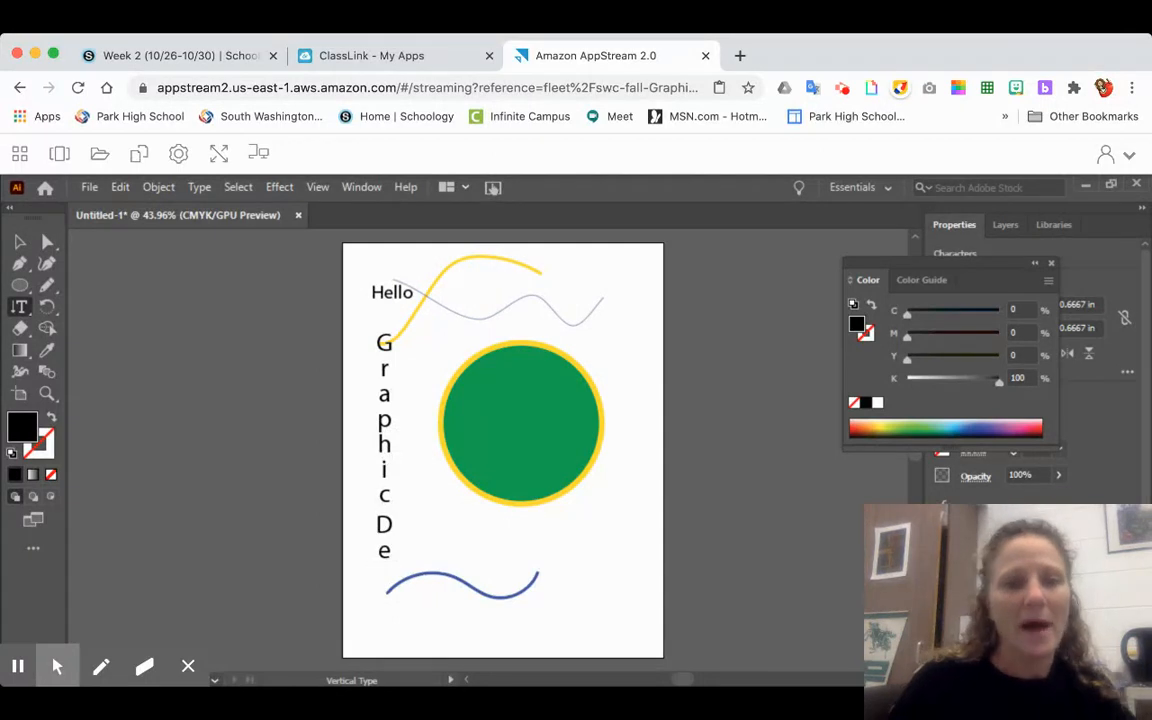
key("BackSpace")
key("BackSpace")
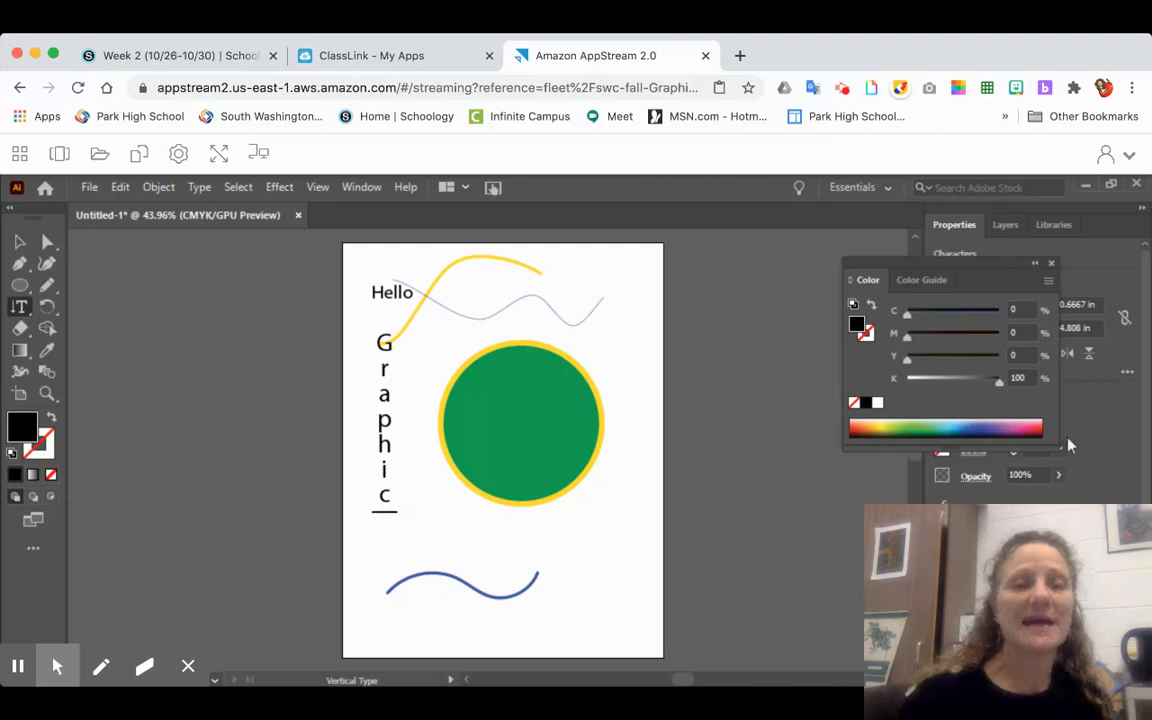
- Use Type on a Path to put the text "Hello hopw are you" around the outside of the green circle
left_click_drag(19, 306, 107, 332)
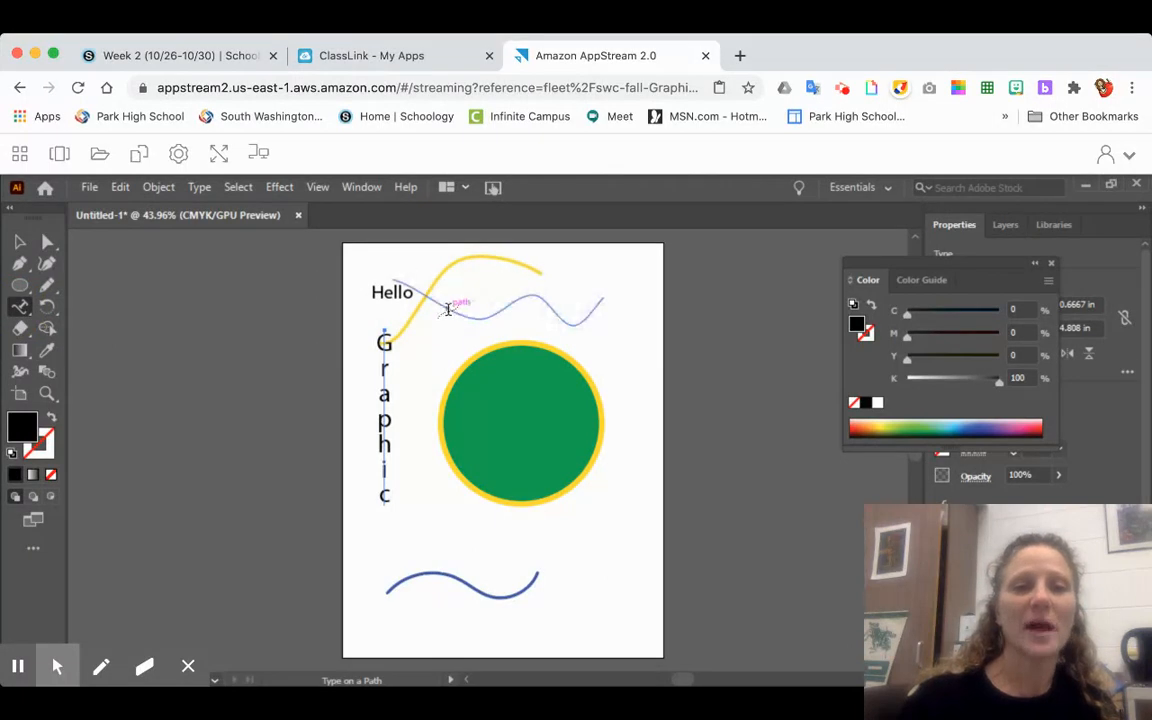
left_click(449, 385)
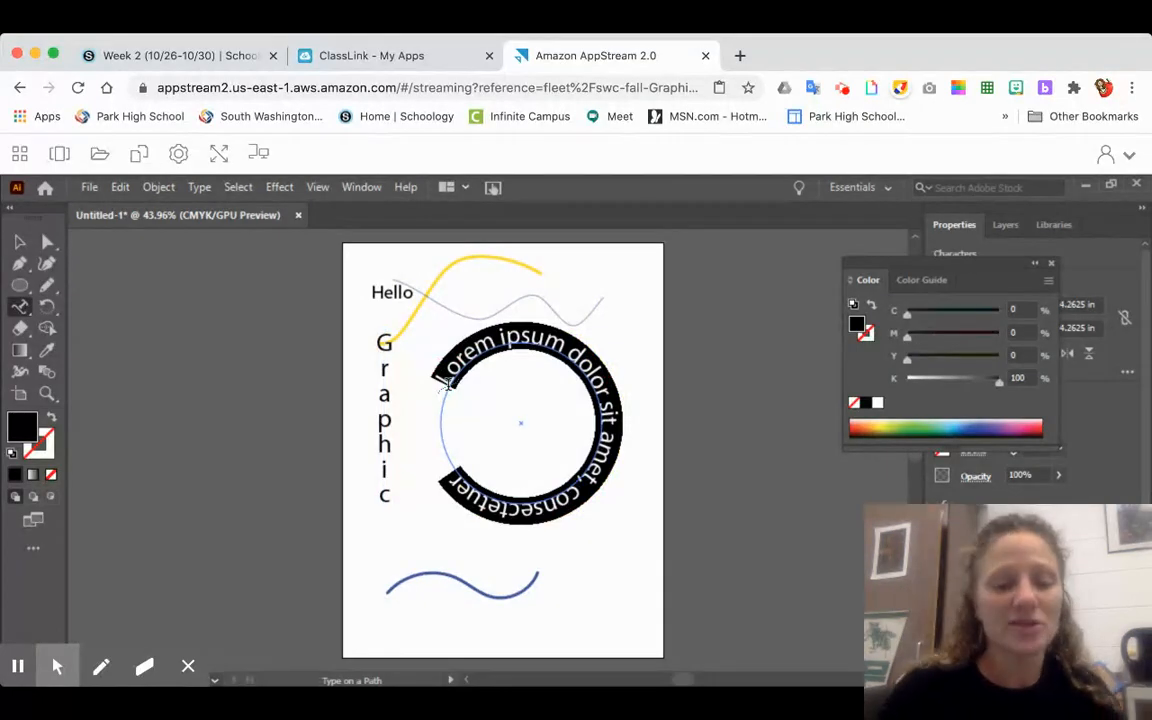
type("Hello")
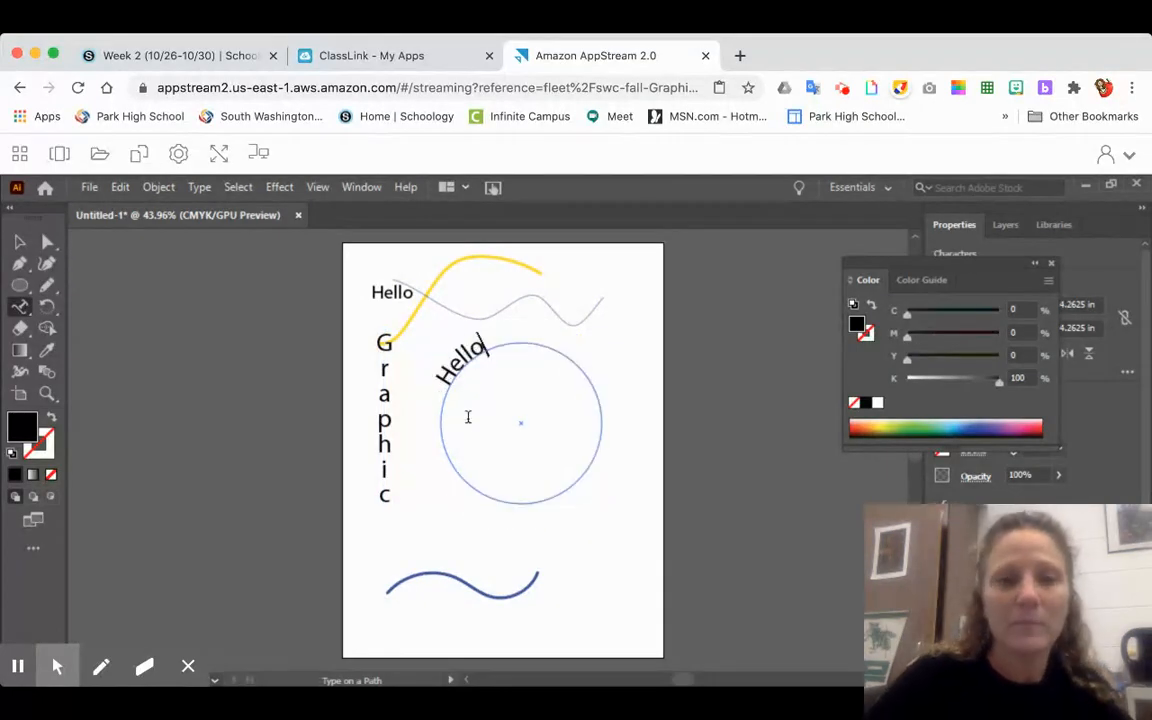
type(" hopw are you")
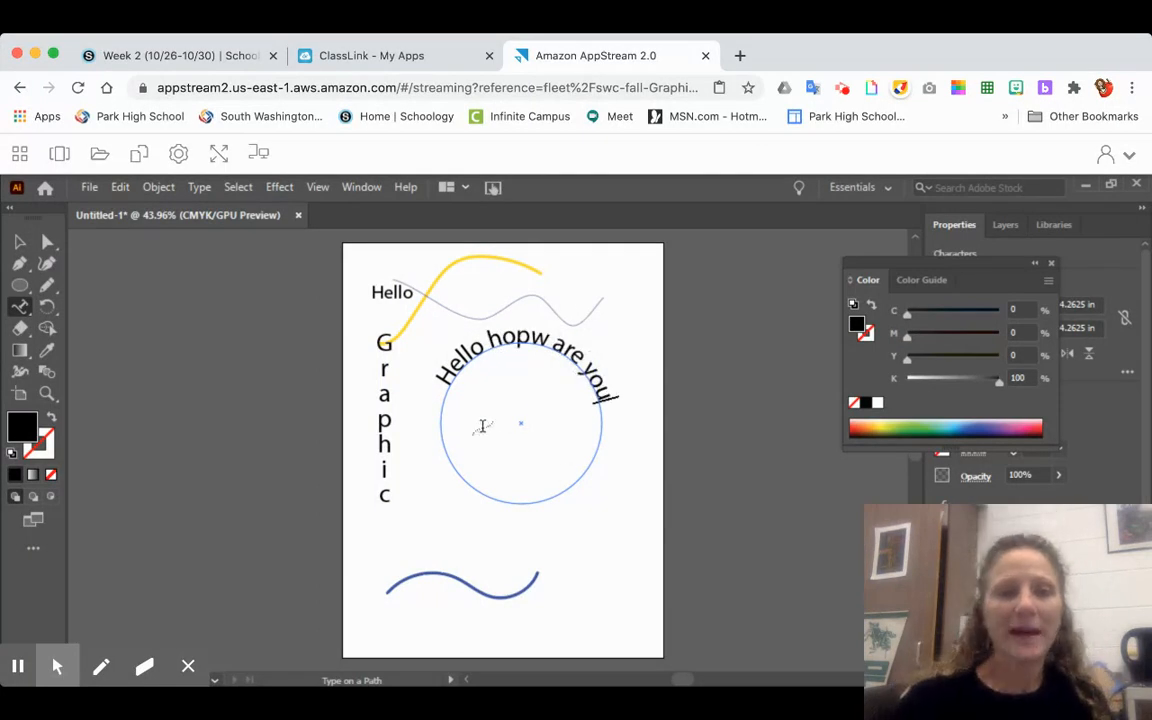
left_click(588, 408)
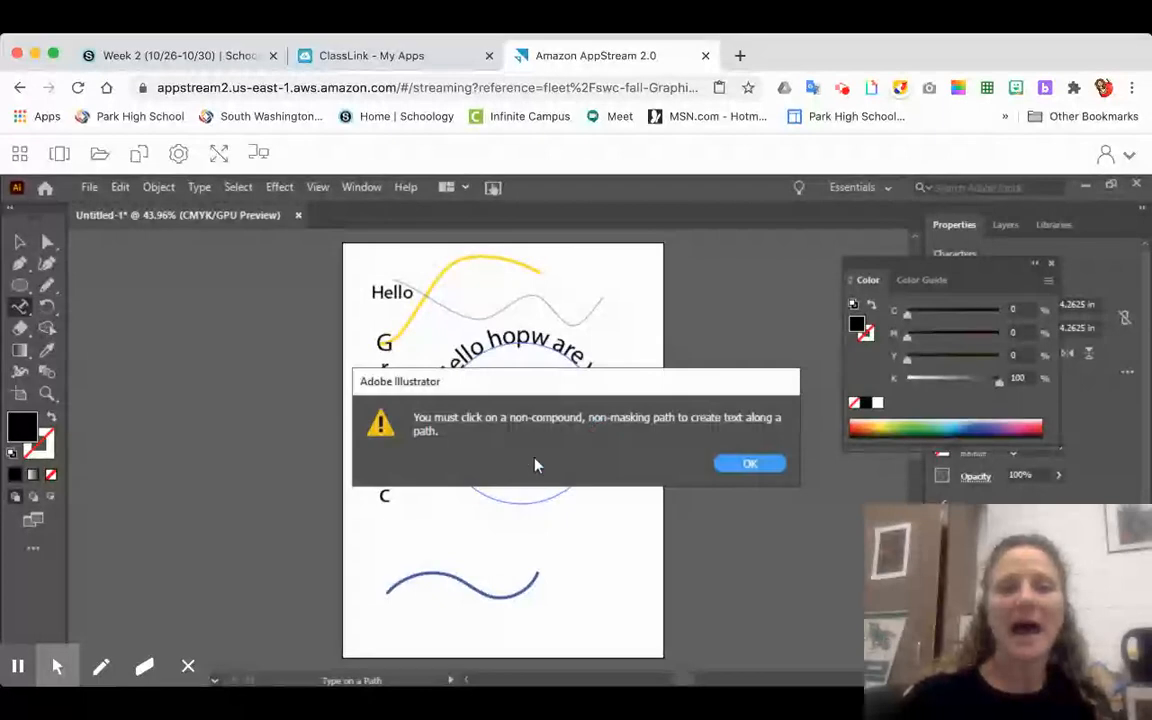
left_click(749, 463)
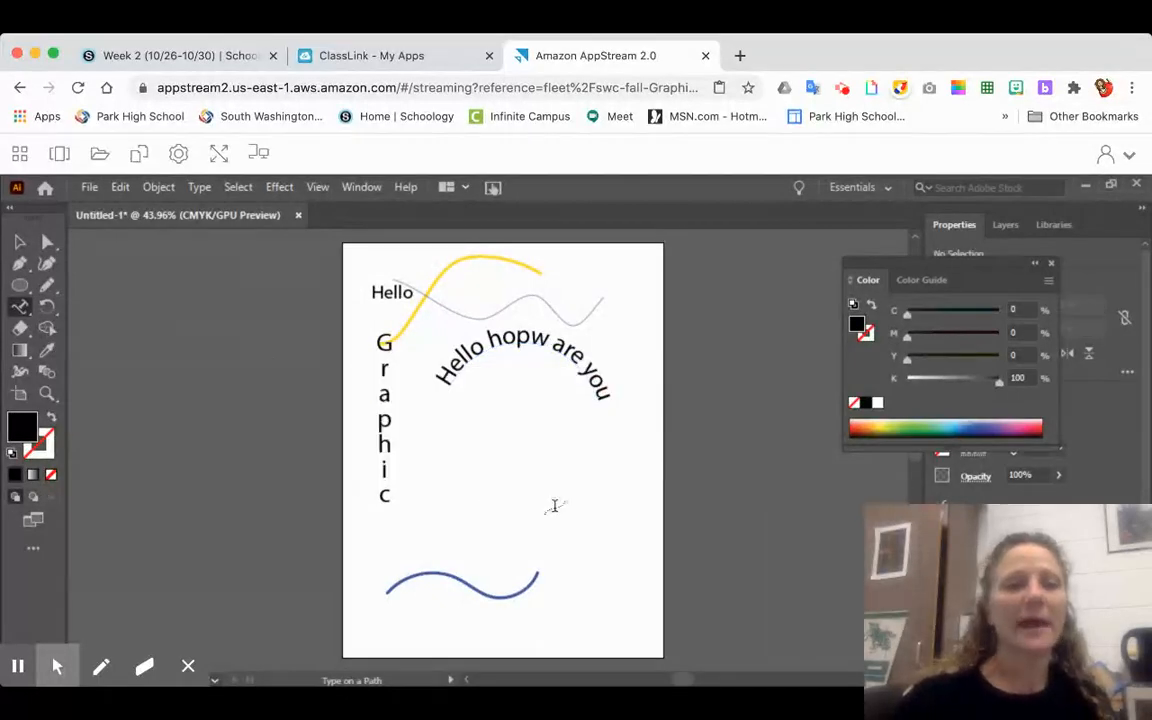
left_click(600, 410)
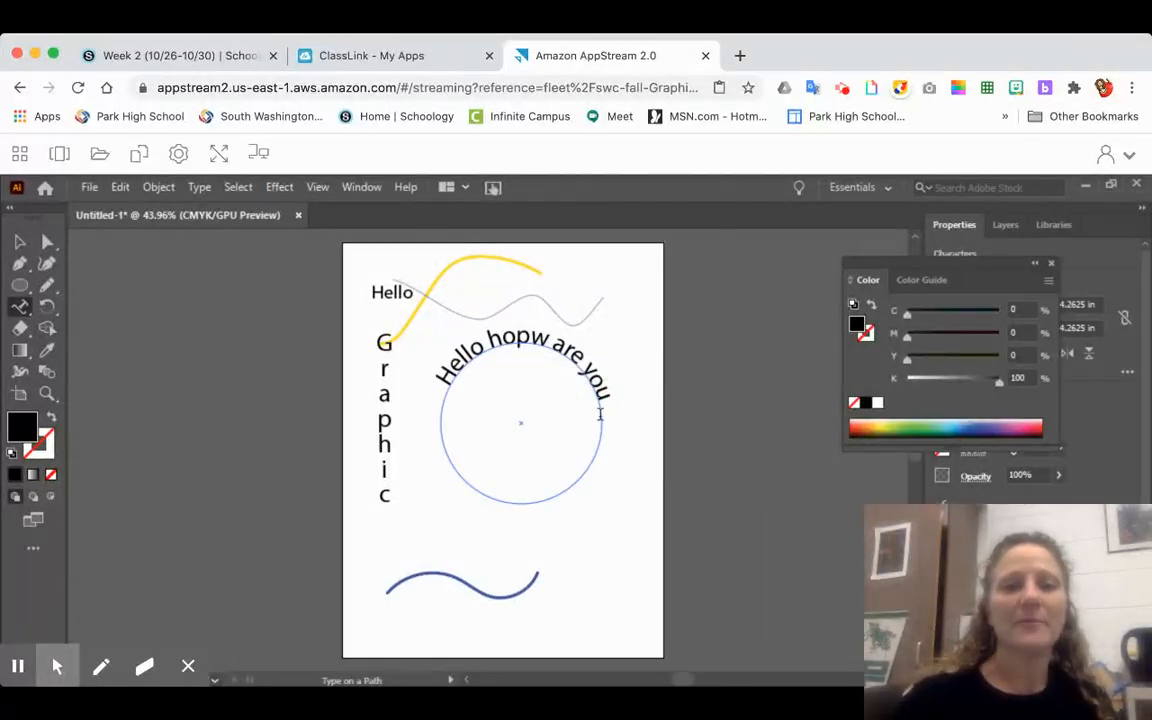
- Select the circular path text and slide it slightly counterclockwise around the circle
left_click(19, 241)
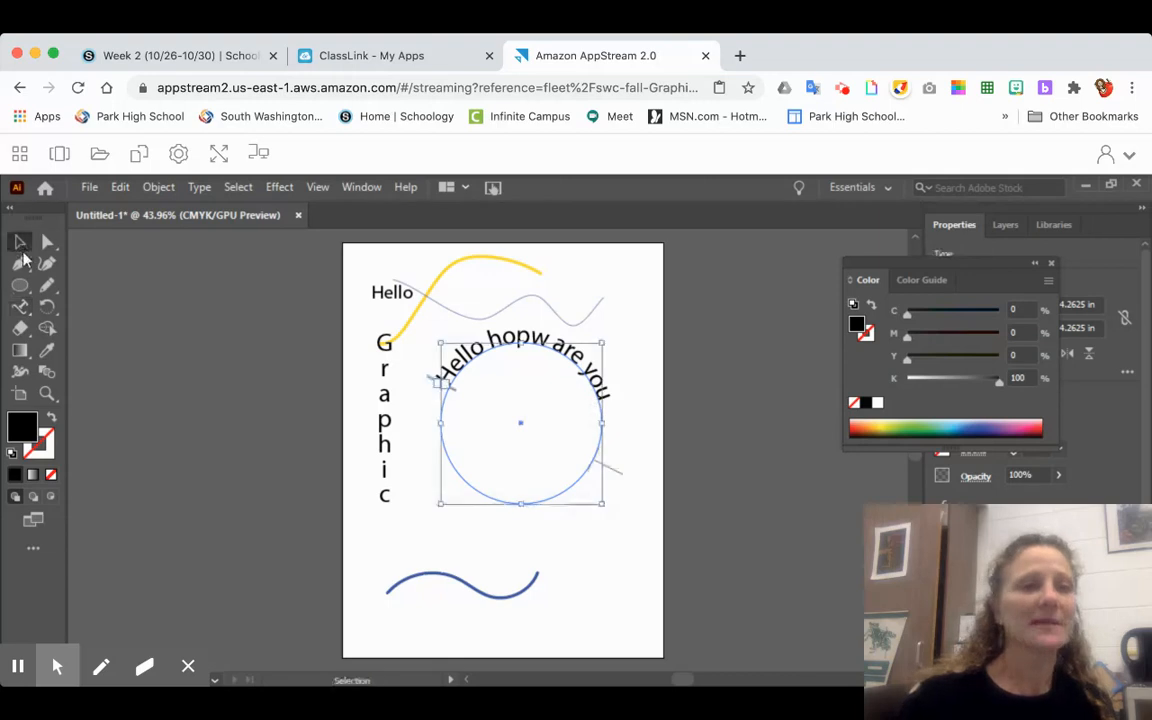
left_click(613, 471)
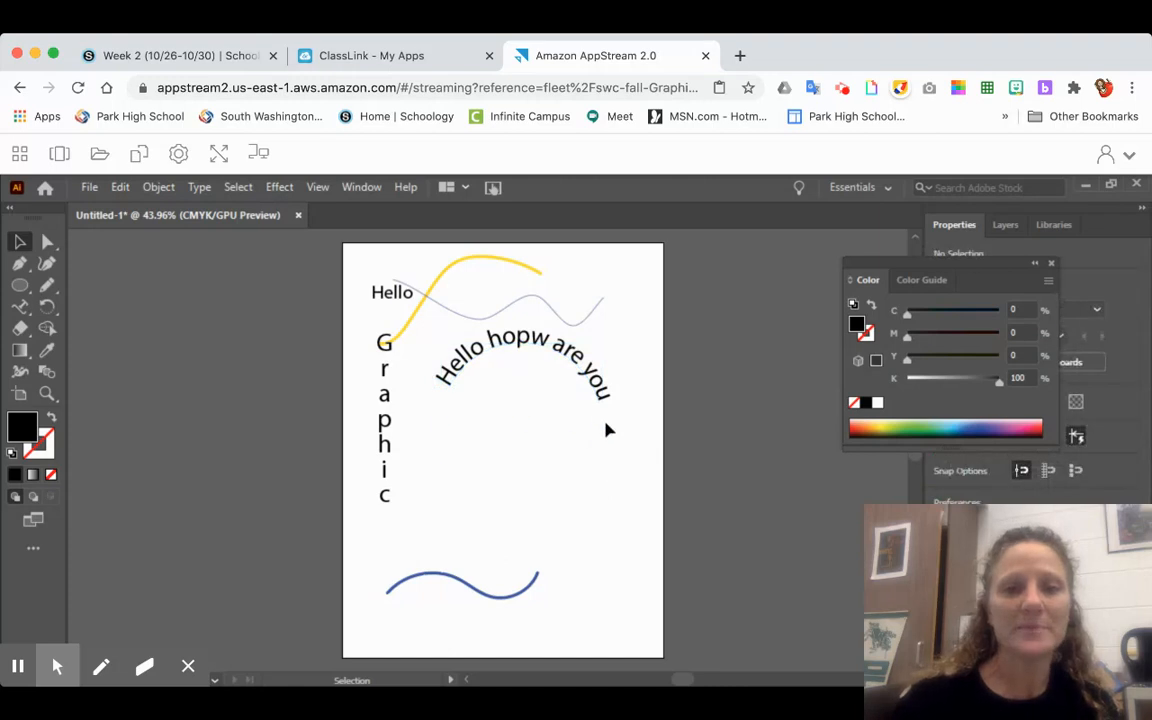
left_click(601, 427)
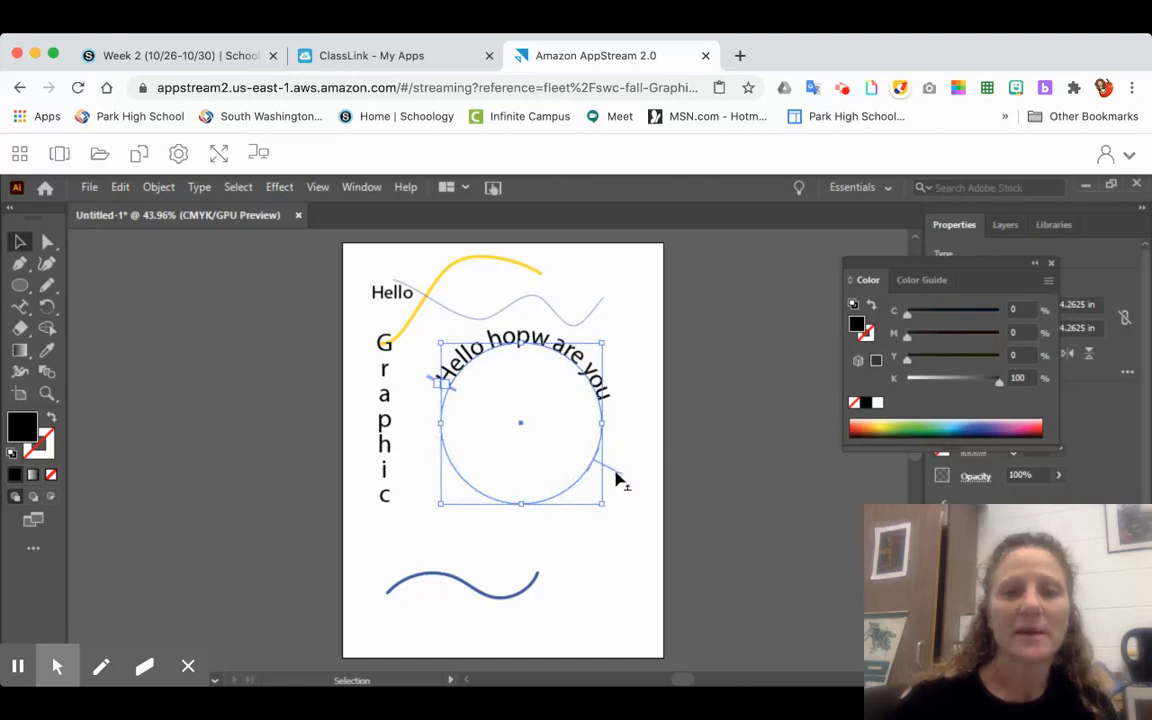
left_click_drag(618, 480, 620, 457)
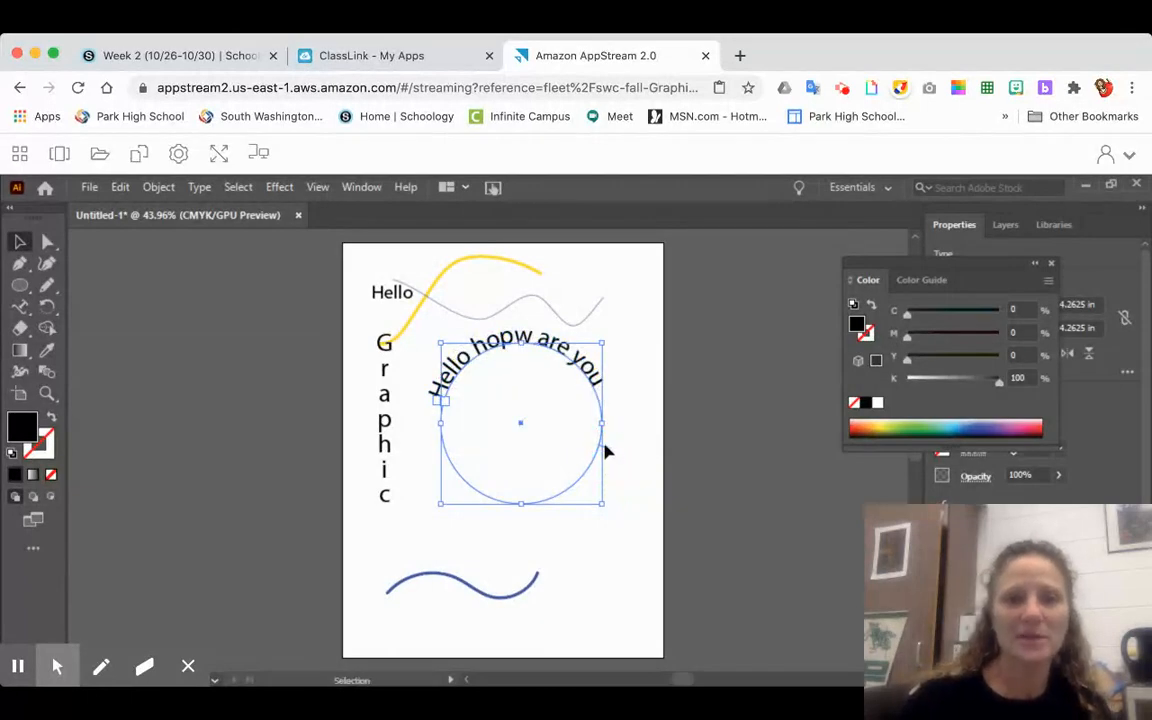
- Flip the path text to the inside of the circle so it runs along the lower half, and deselect it
left_click(607, 447)
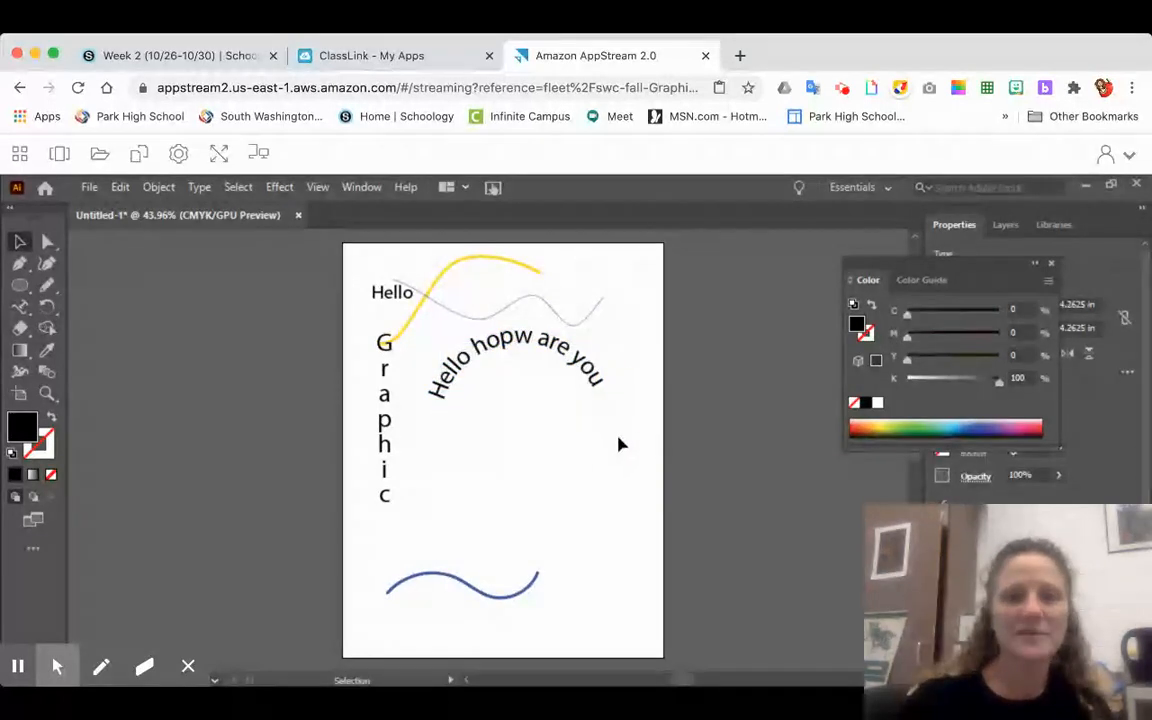
left_click(591, 413)
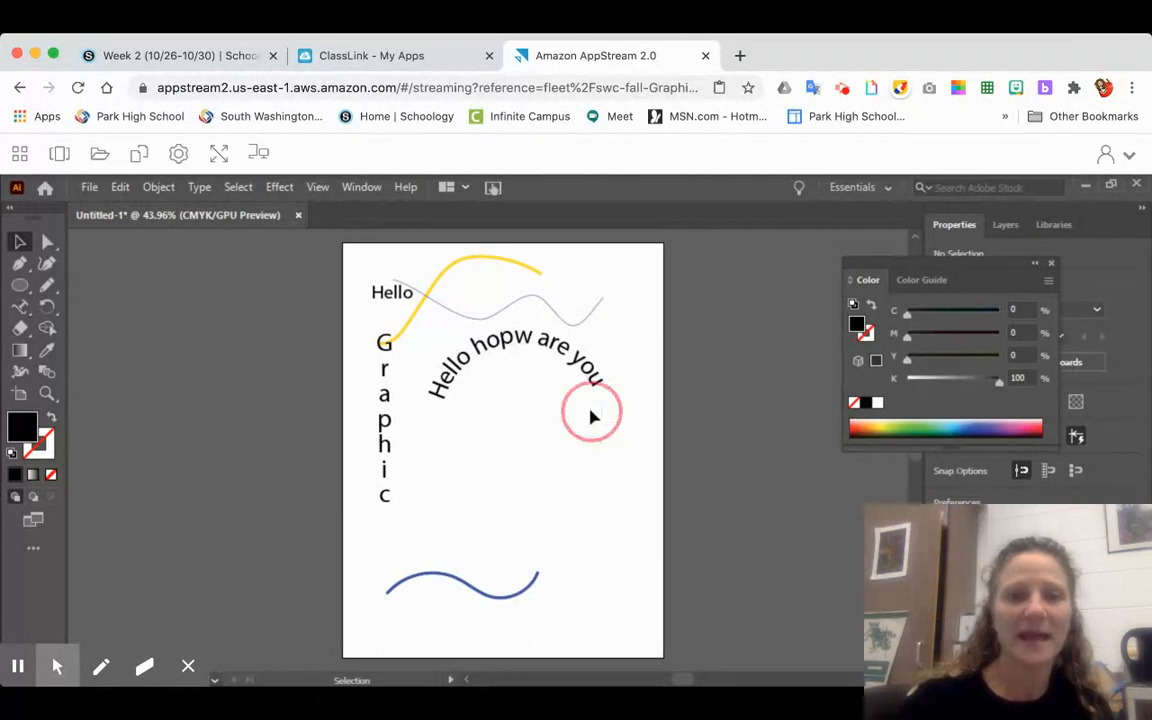
left_click(594, 396)
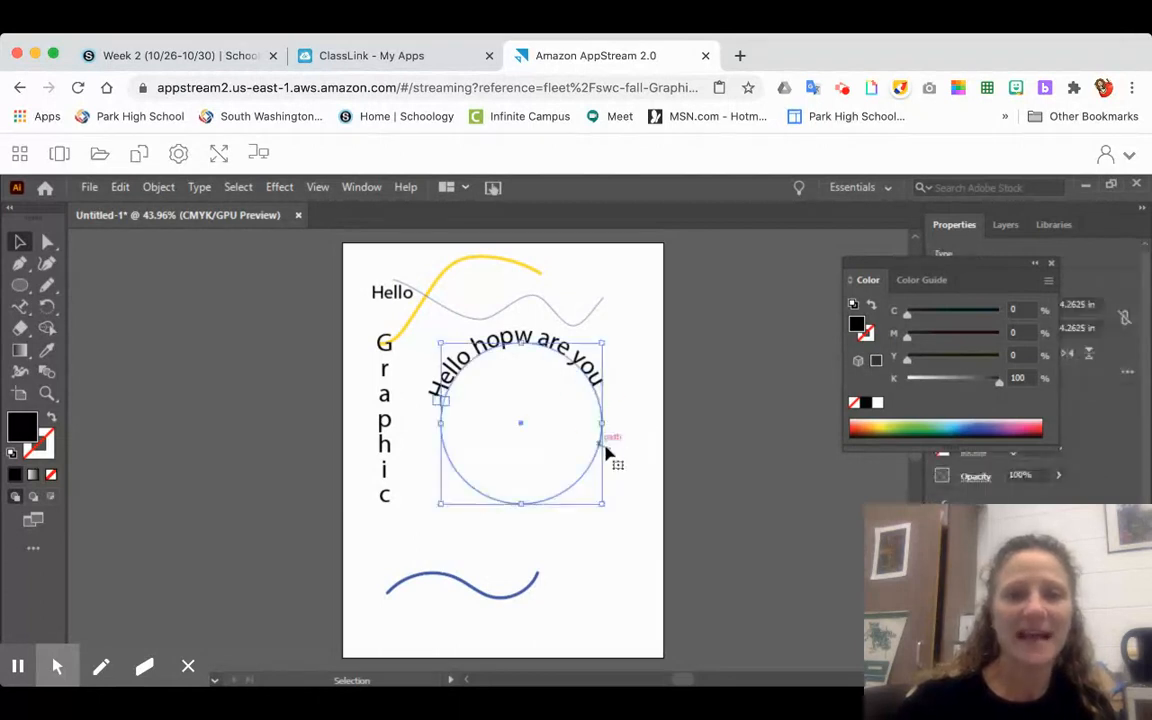
left_click(614, 435)
left_click_drag(614, 435, 490, 432)
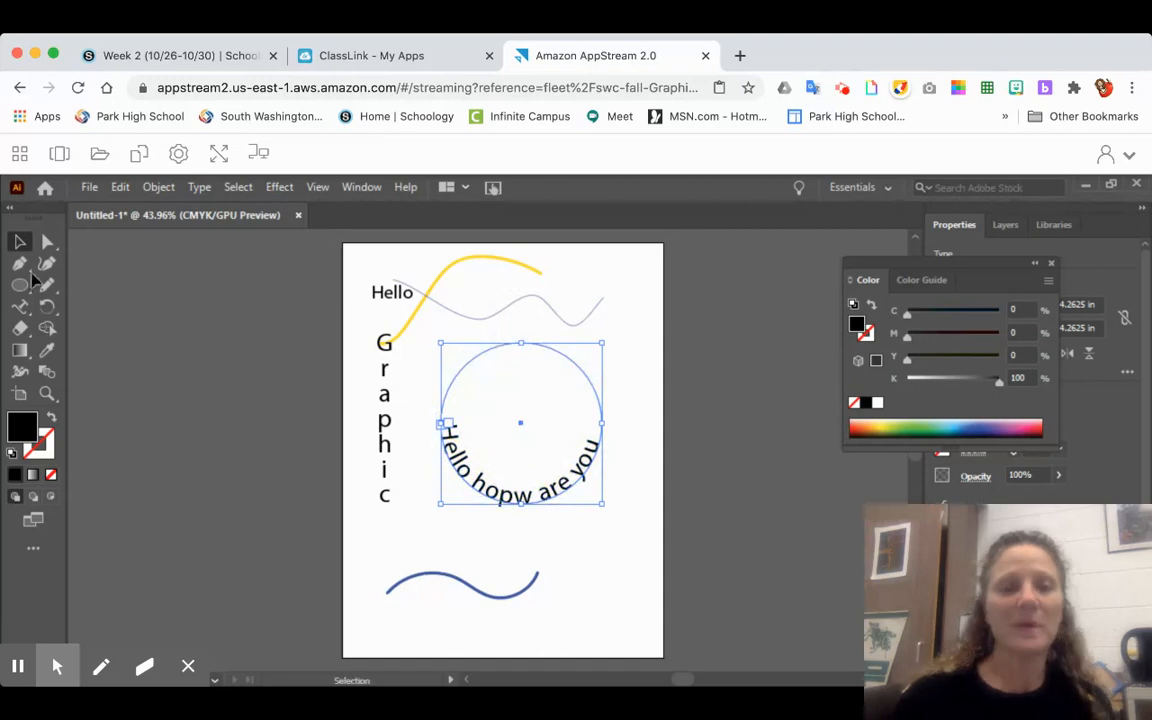
left_click(169, 269)
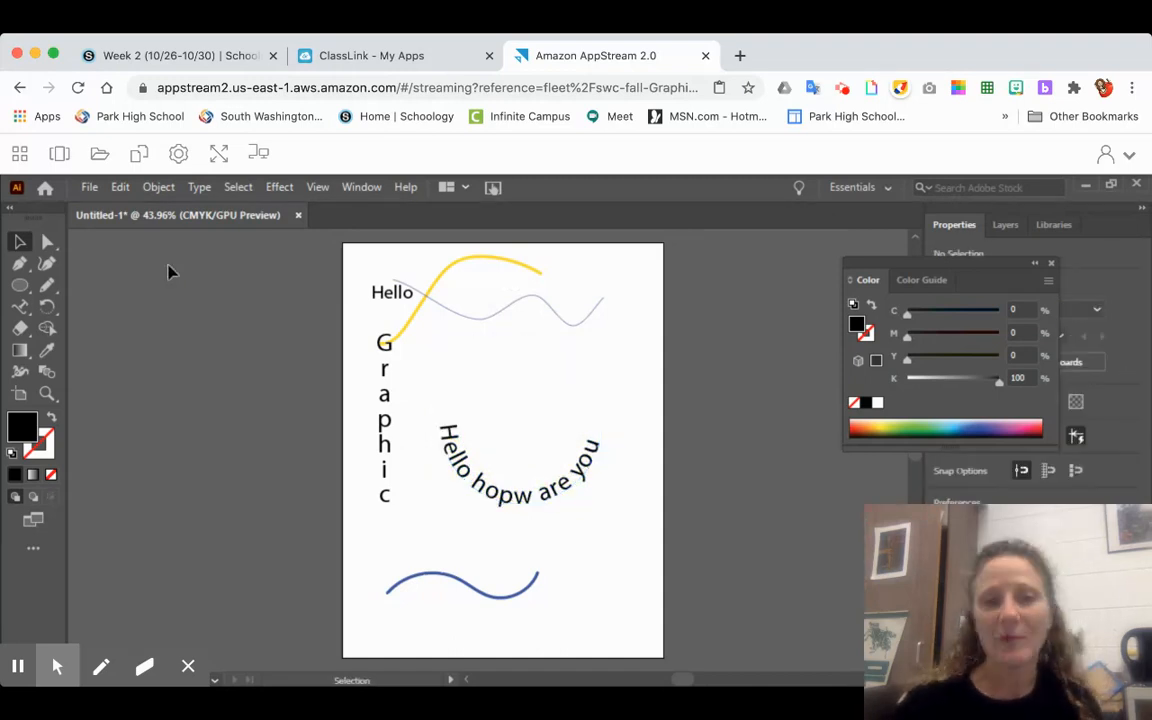
- Draw a black-filled circle about 3.02 in wide with the Ellipse tool, above and partly overlapping the curved text
left_click(20, 287)
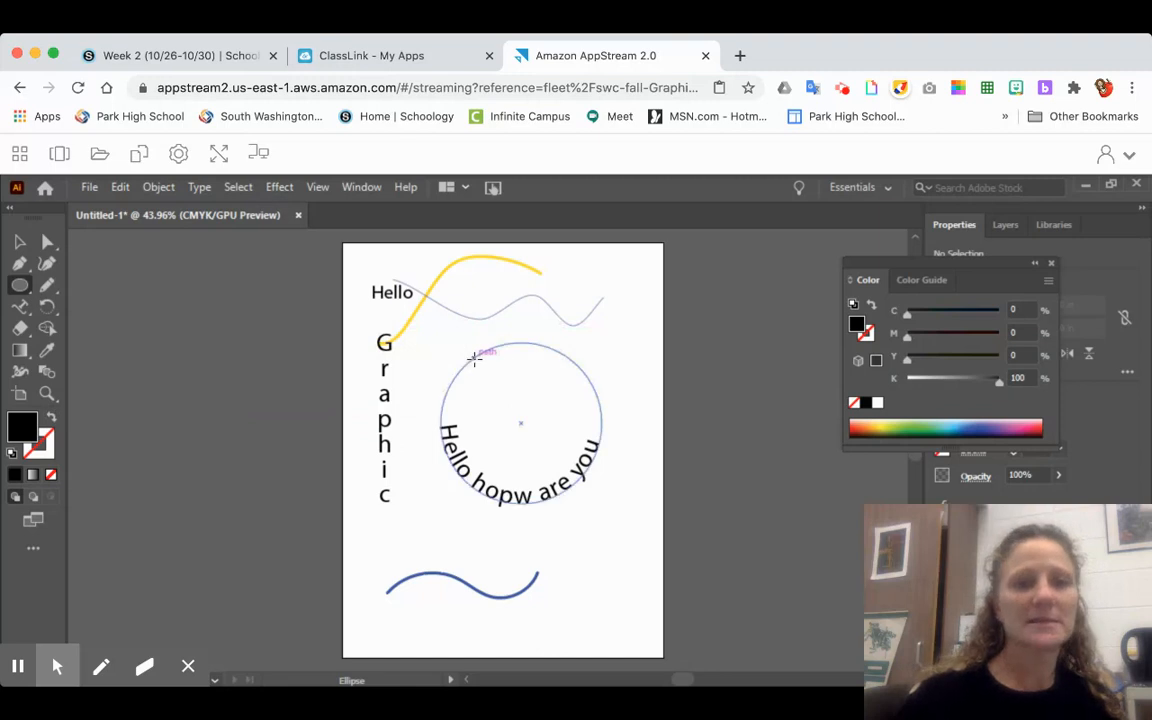
left_click_drag(452, 335, 569, 411)
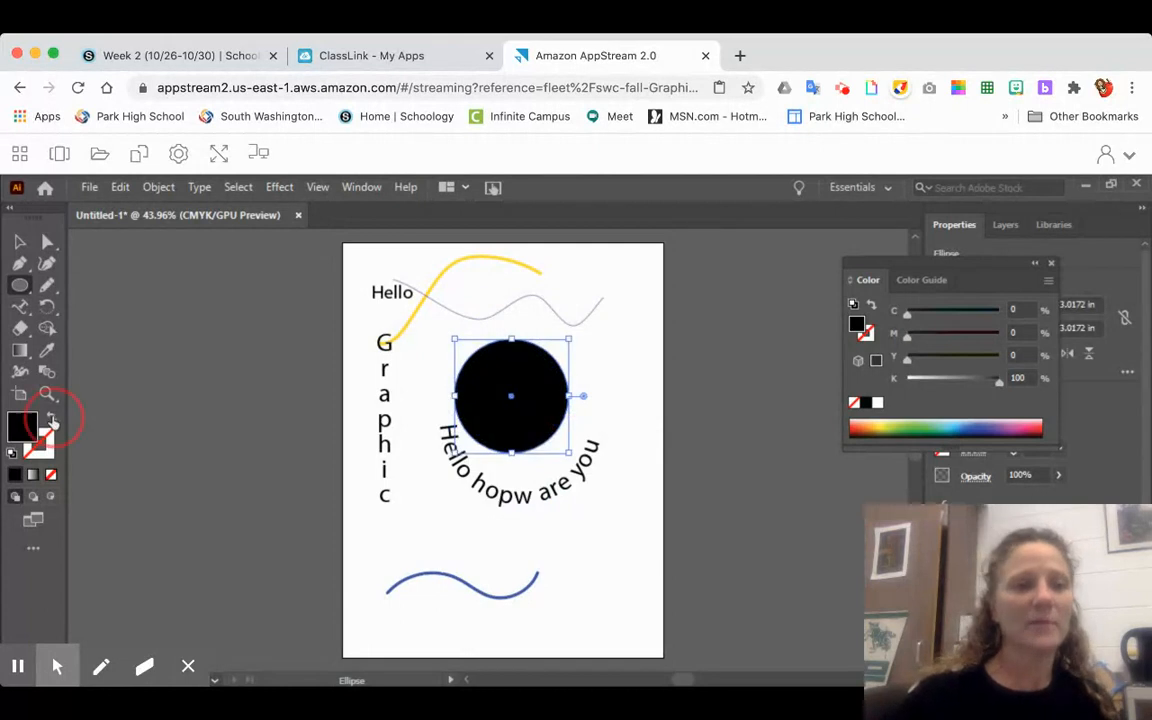
- Swap the circle's fill and stroke so it is a black outline without fill, set the stroke to 5 pt, and deselect it
left_click(51, 418)
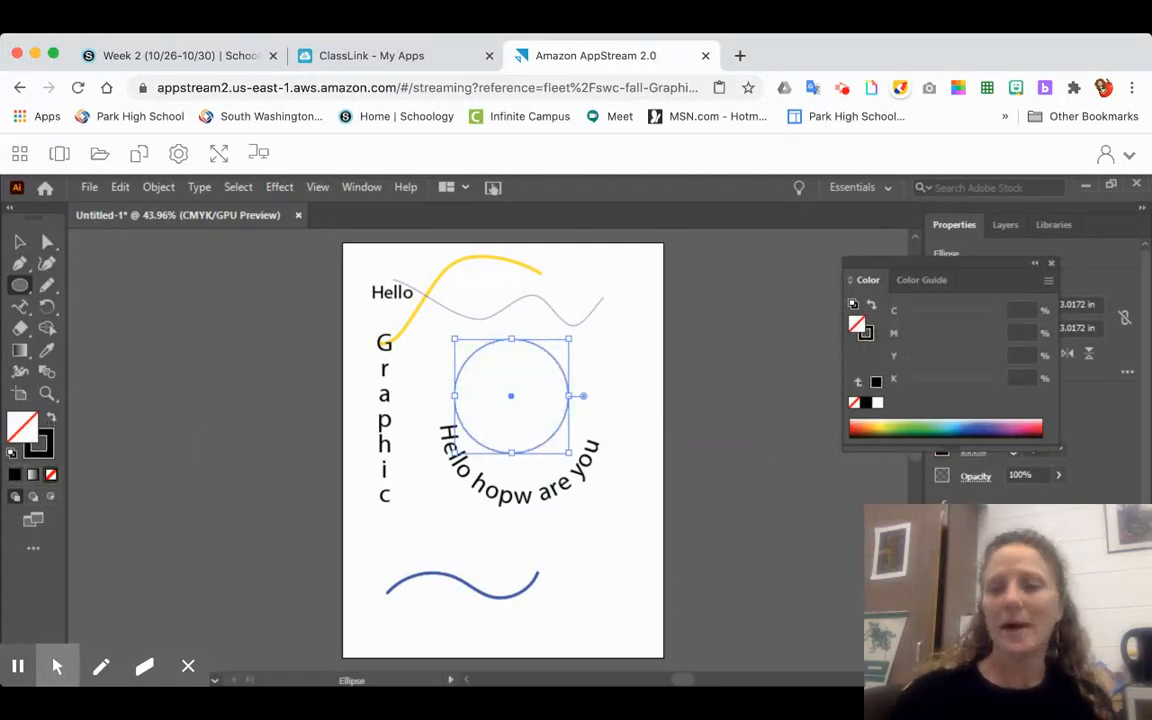
left_click_drag(997, 275, 942, 261)
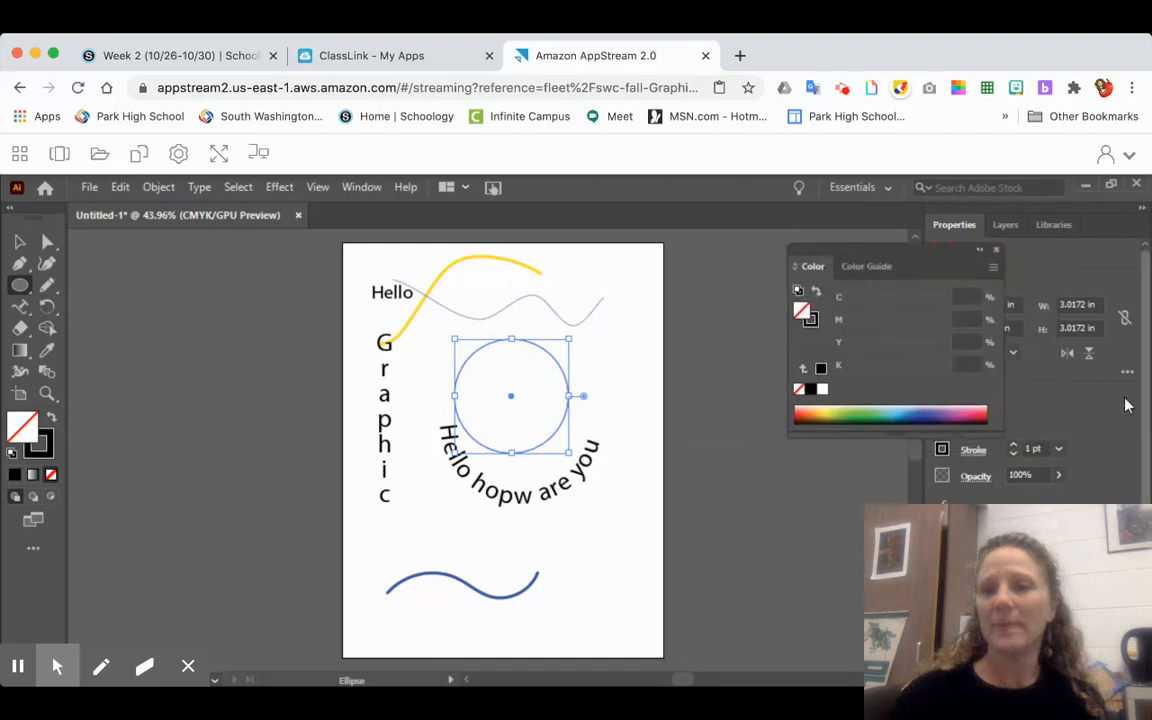
left_click(1013, 445)
left_click(1013, 445)
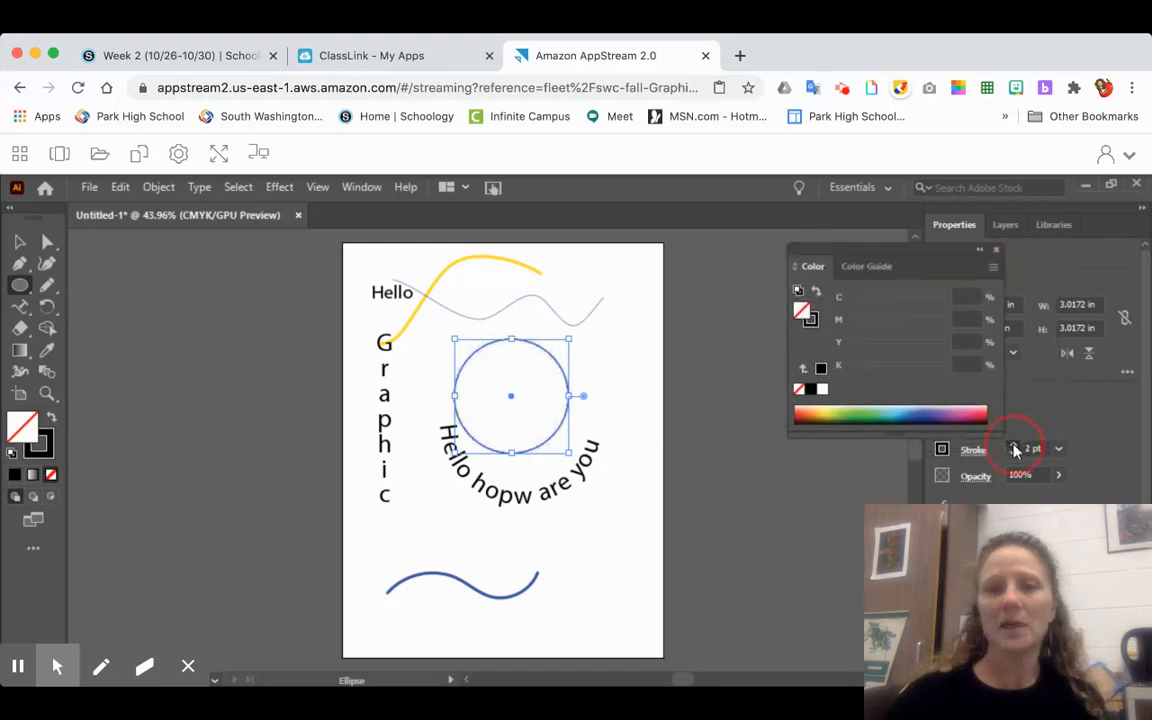
left_click(1013, 445)
left_click(1013, 445)
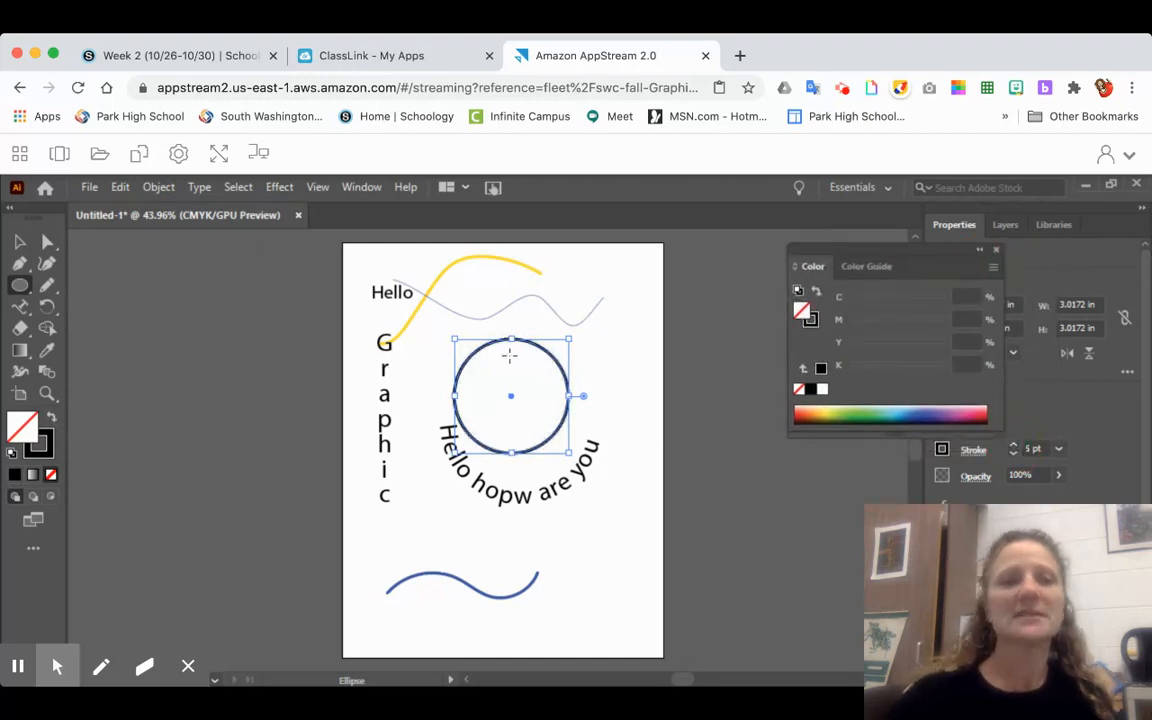
left_click(19, 241)
left_click(177, 275)
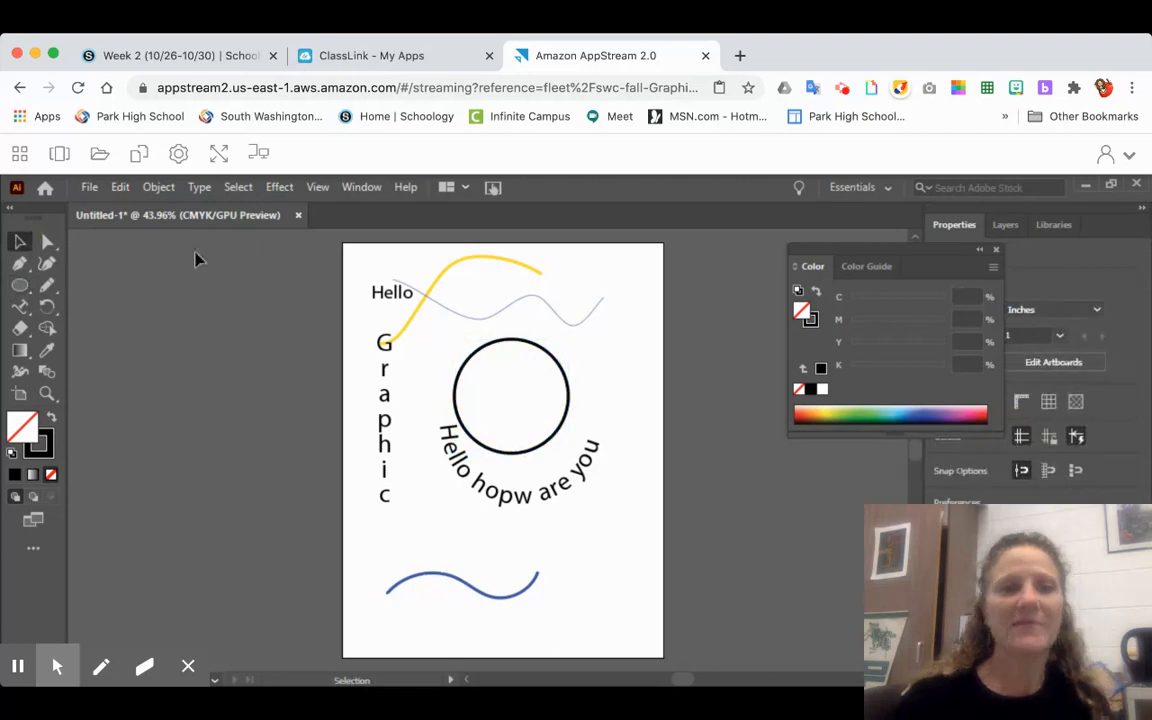
- Select the outlined circle by its edge and paste a duplicate of it in the same place
left_click(474, 352)
left_click(481, 397)
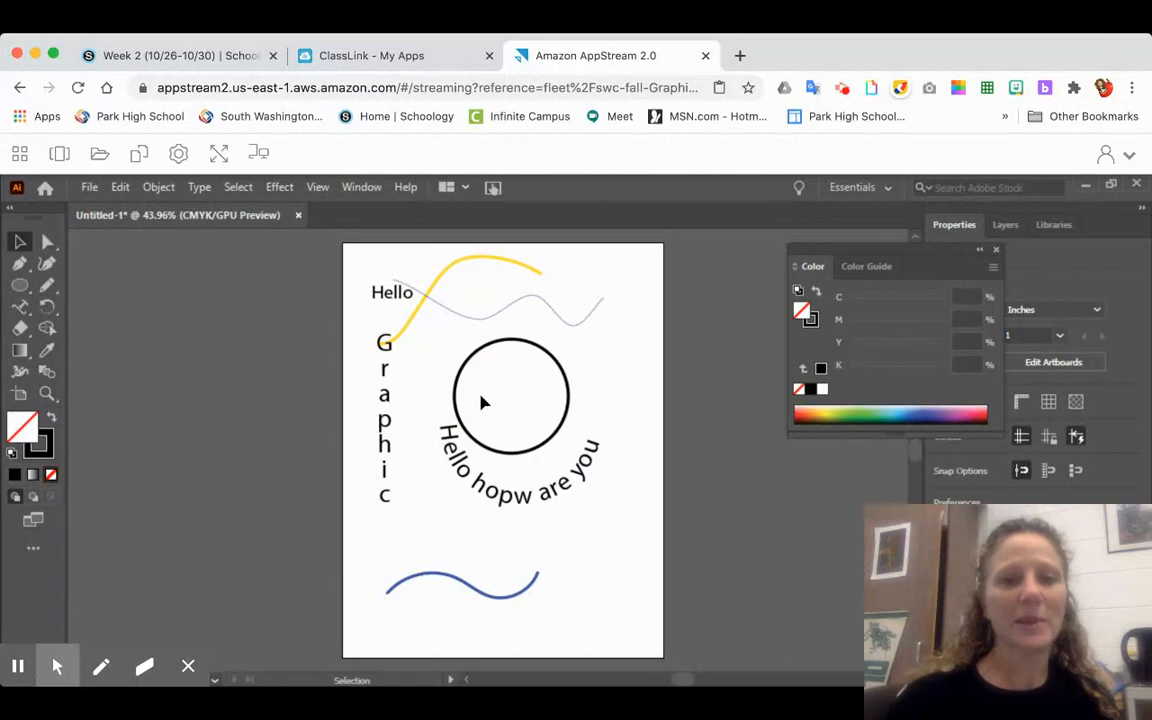
left_click(20, 244)
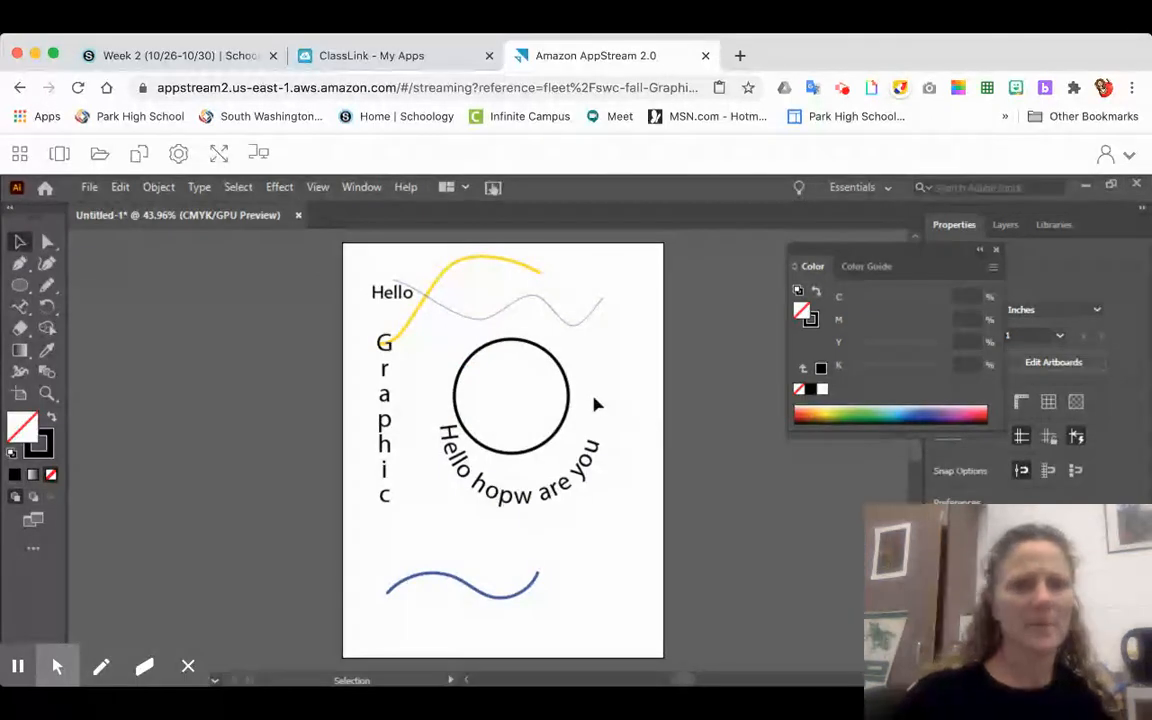
left_click(572, 396)
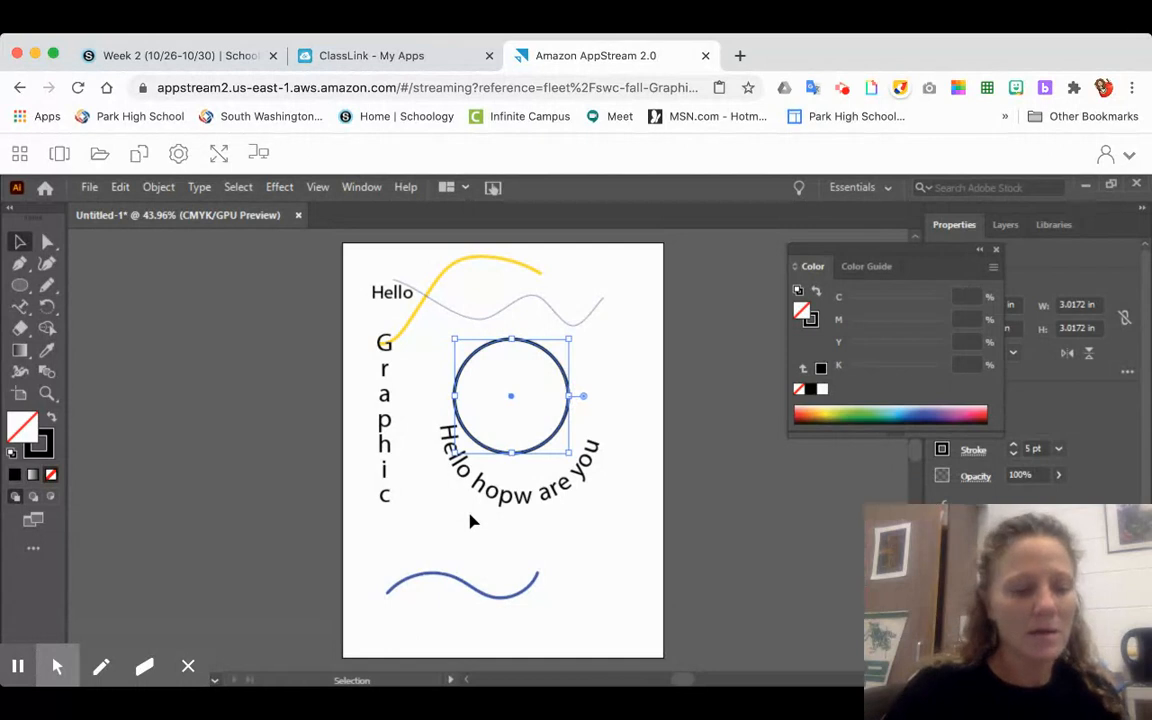
key("a")
key("v")
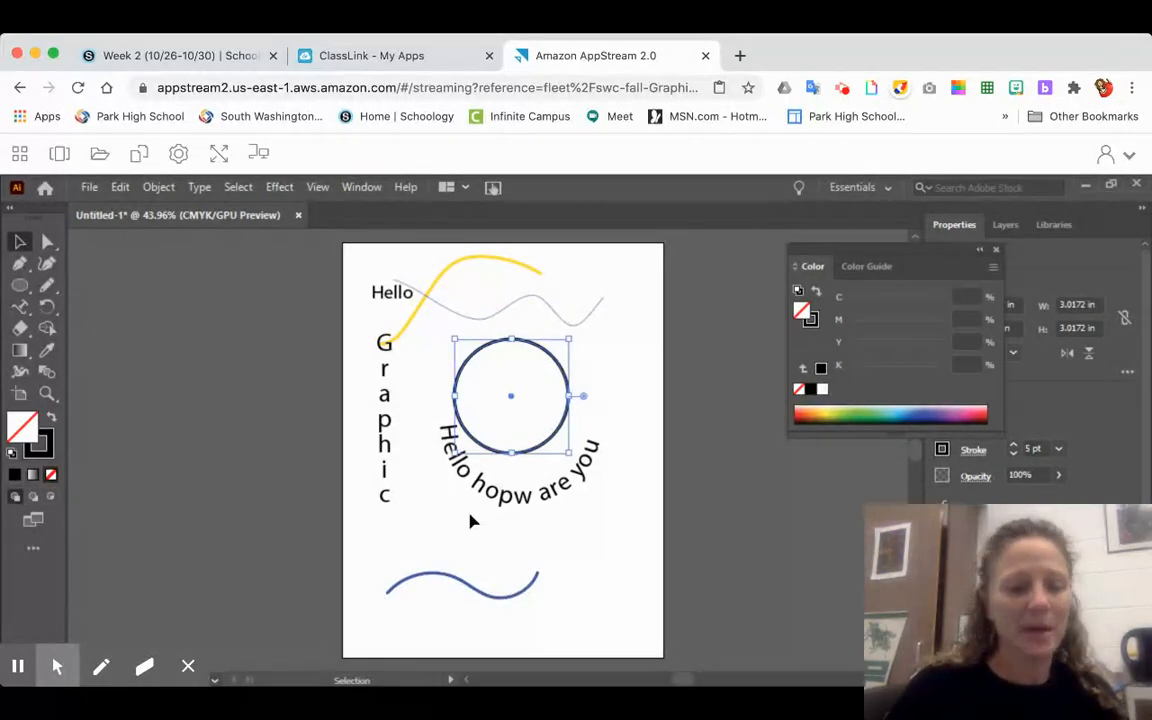
- Move one of the two stacked circles down over the curved text, and place it back exactly over the other circle
left_click_drag(520, 408, 497, 462)
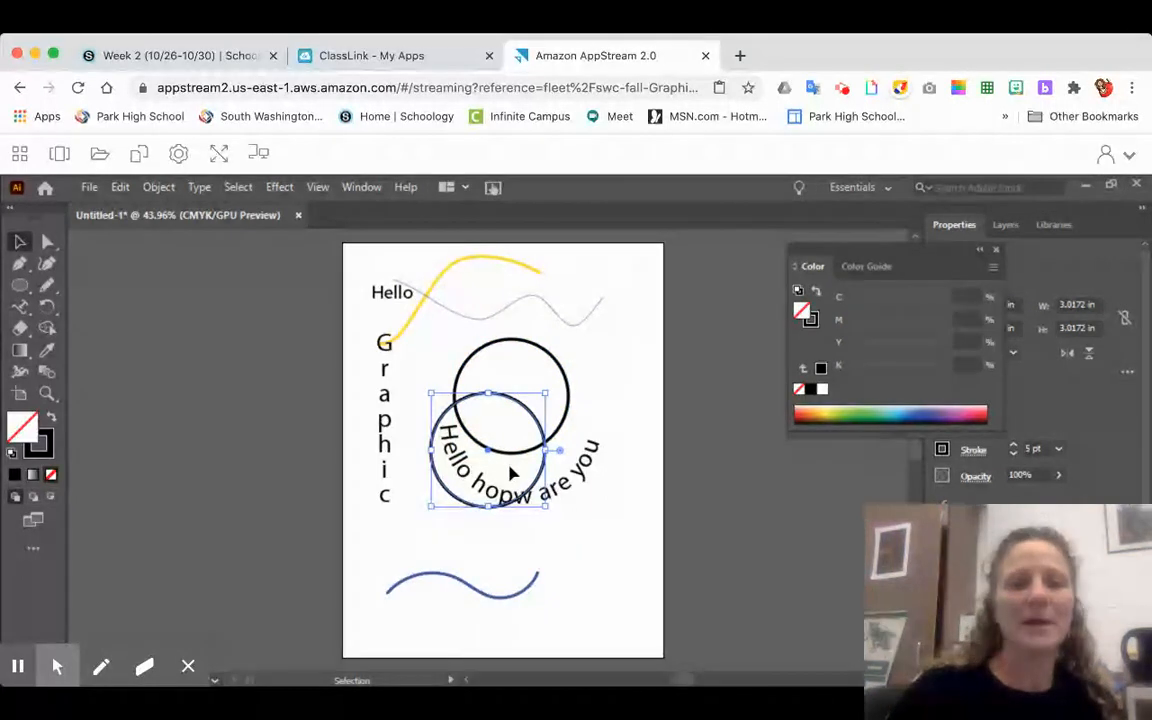
left_click(519, 441)
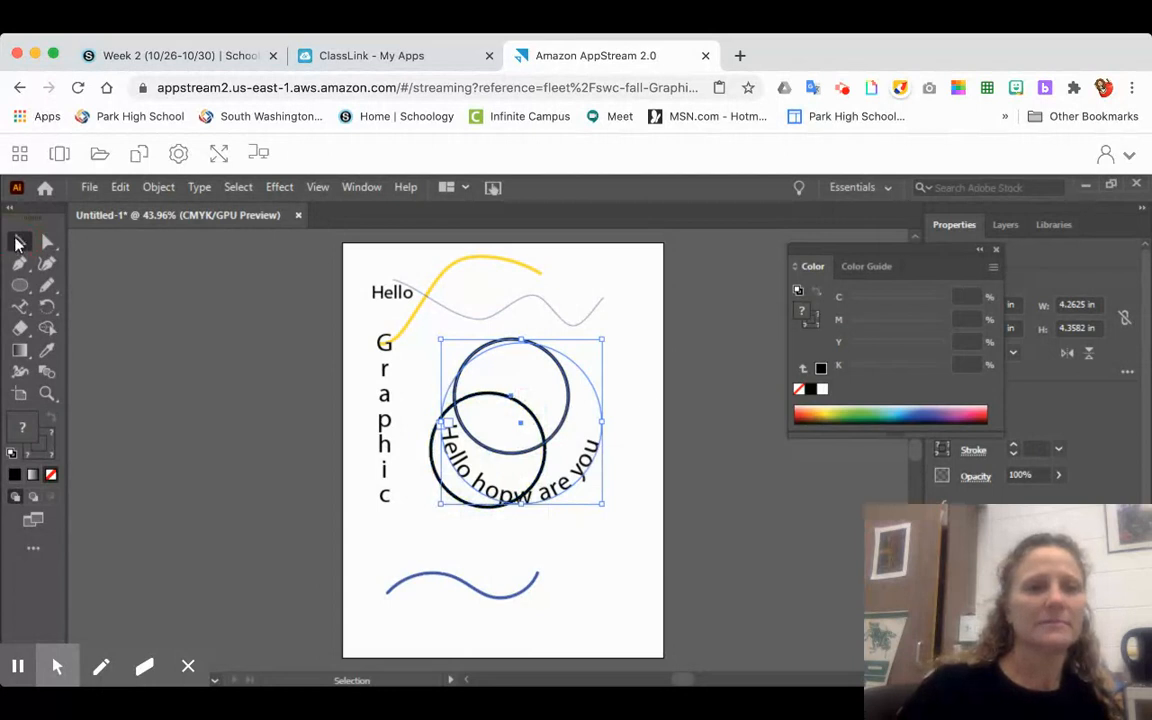
left_click(516, 401)
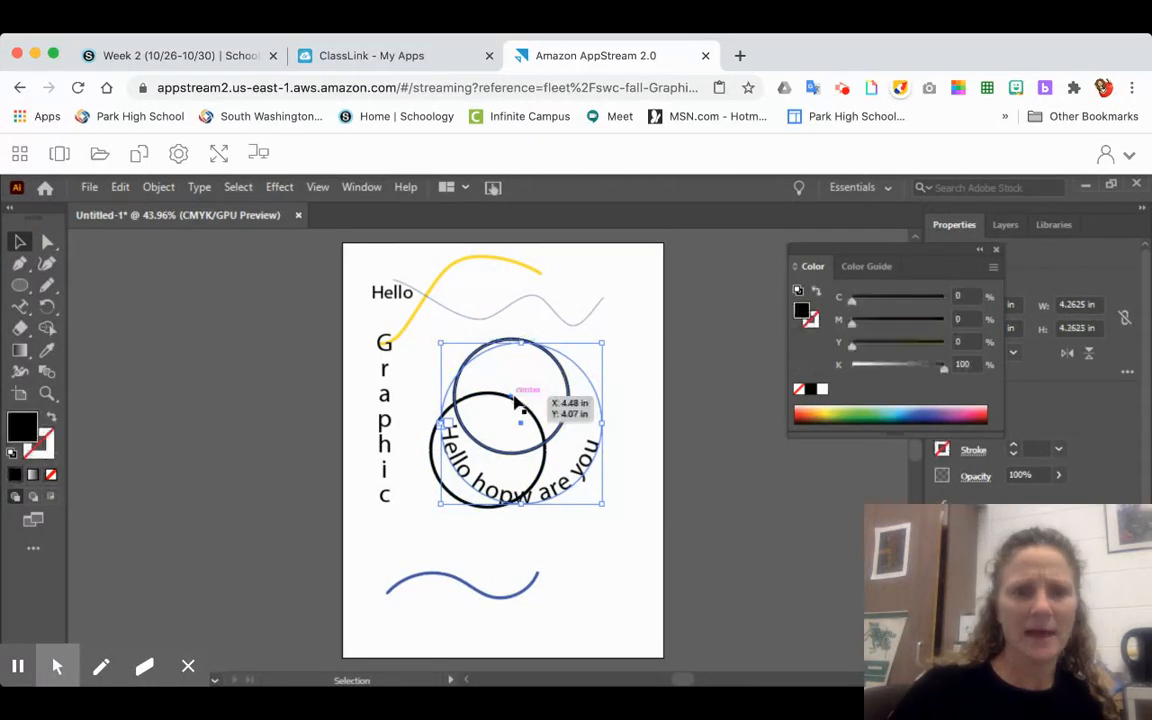
left_click(434, 470)
left_click(446, 490)
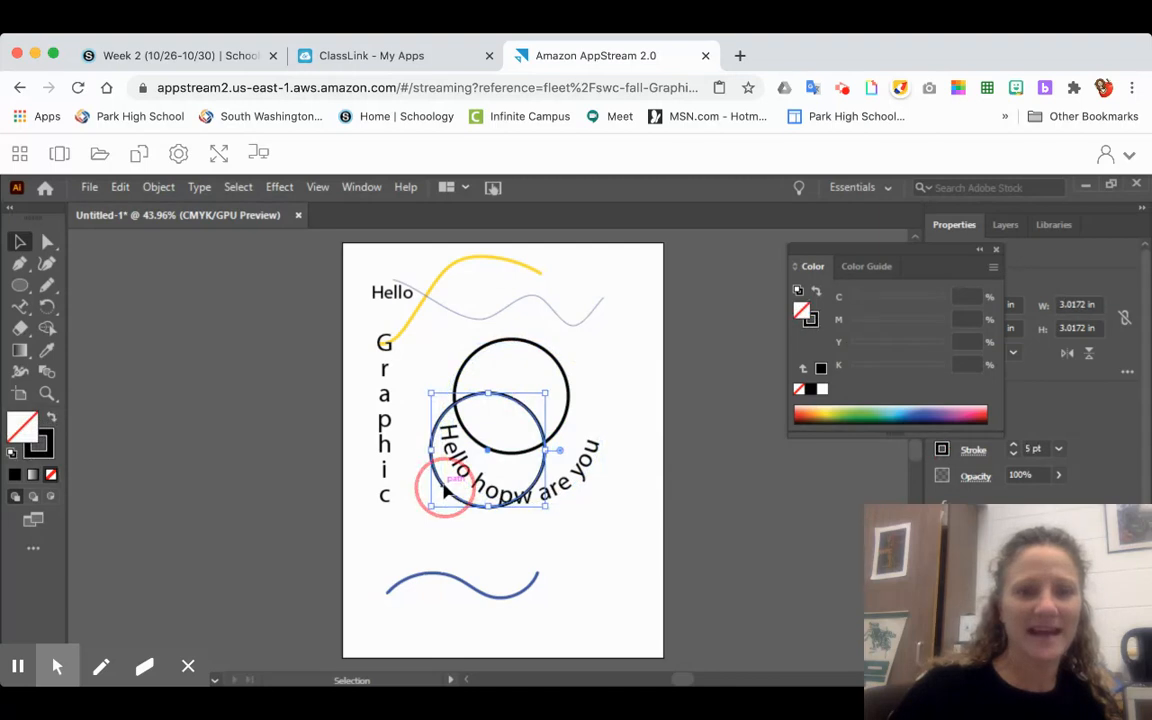
left_click_drag(446, 490, 470, 436)
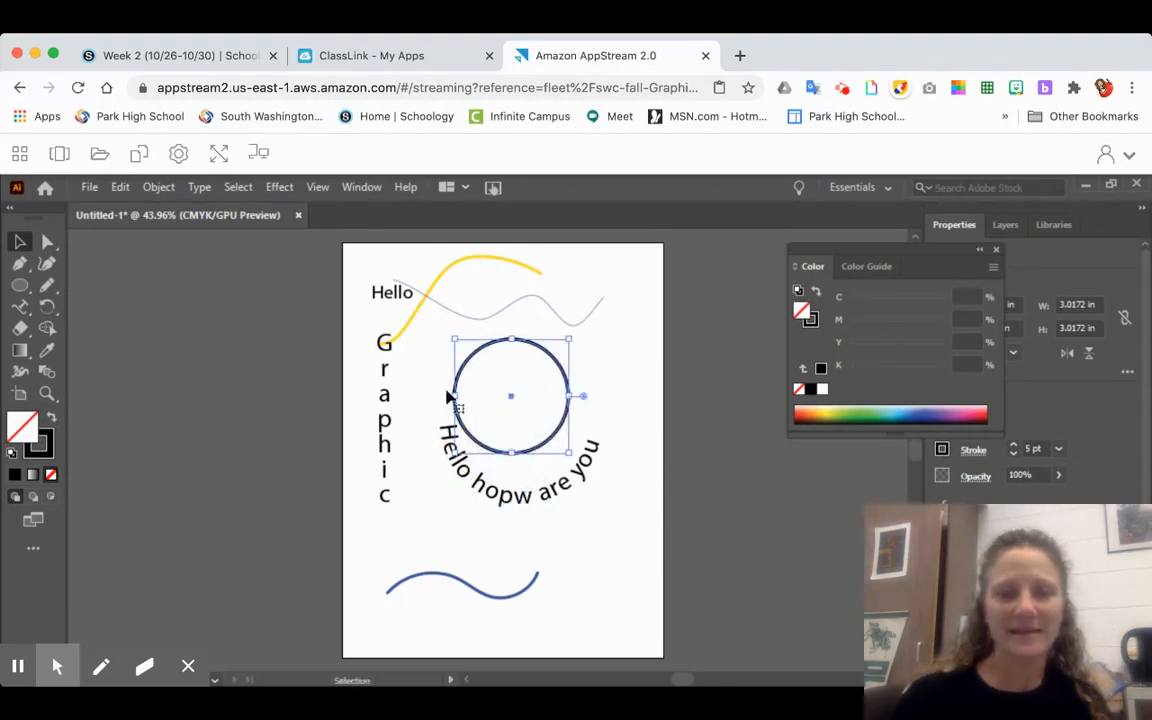
- Use Type on a Path to put the text "Hello" around the upper outside of one circle, leaving the other as its outline
left_click(24, 306)
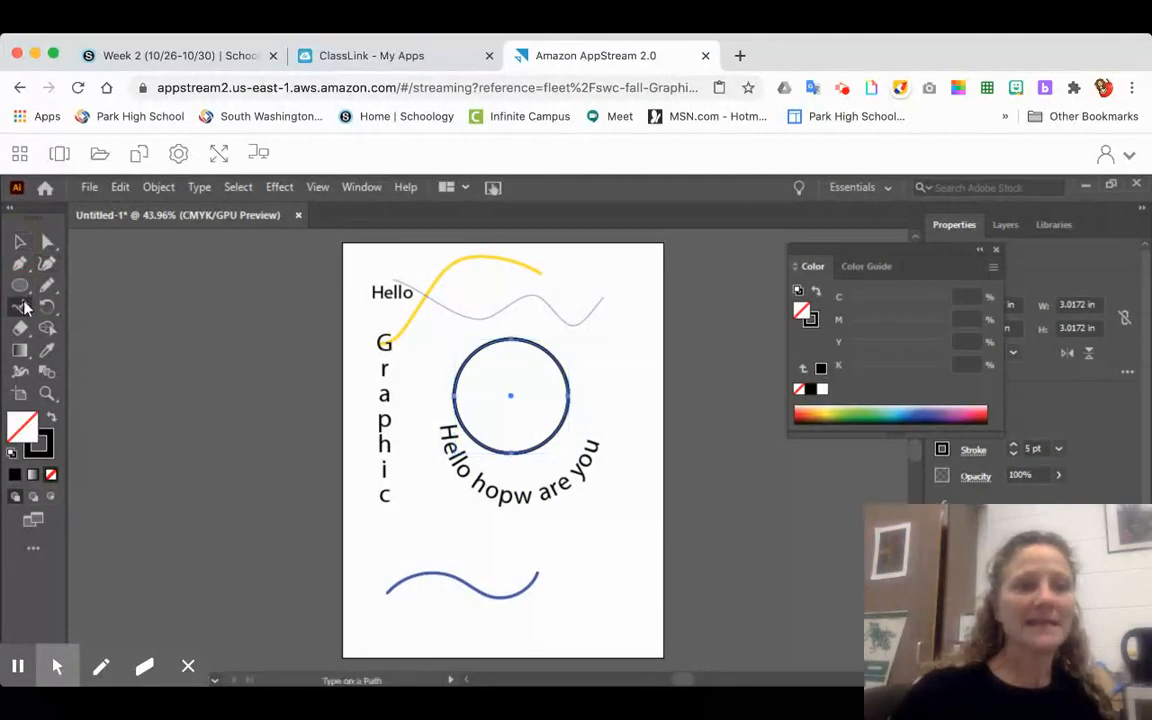
left_click(470, 352)
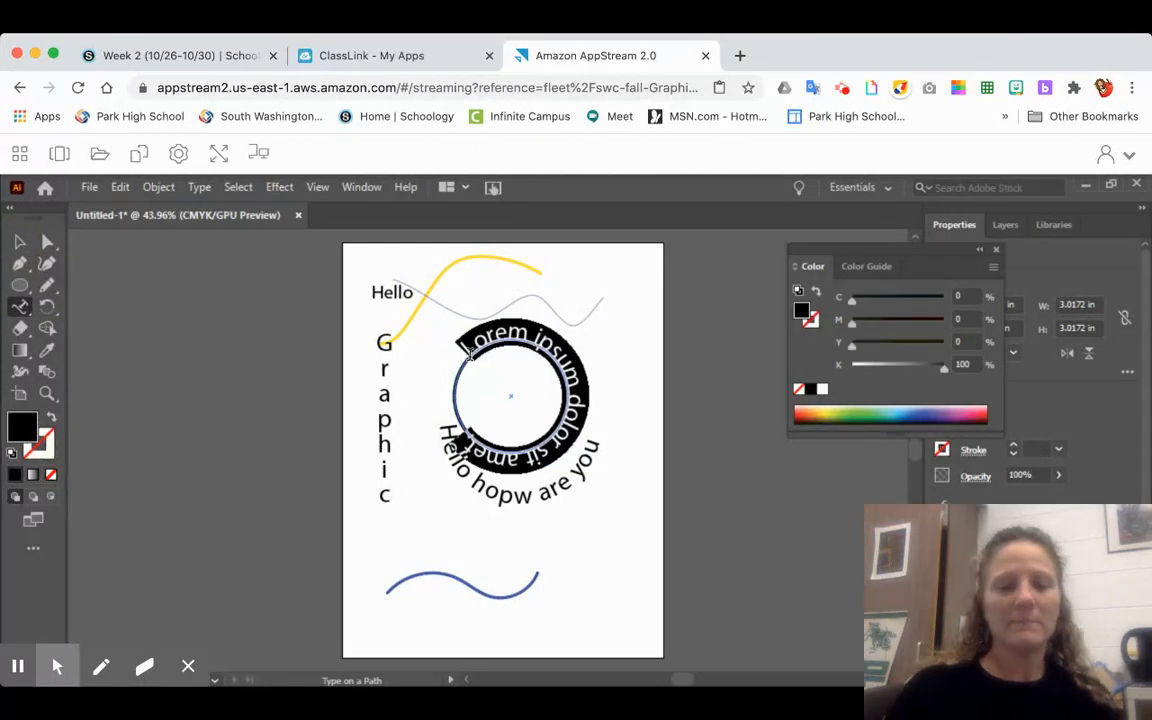
type("Hello")
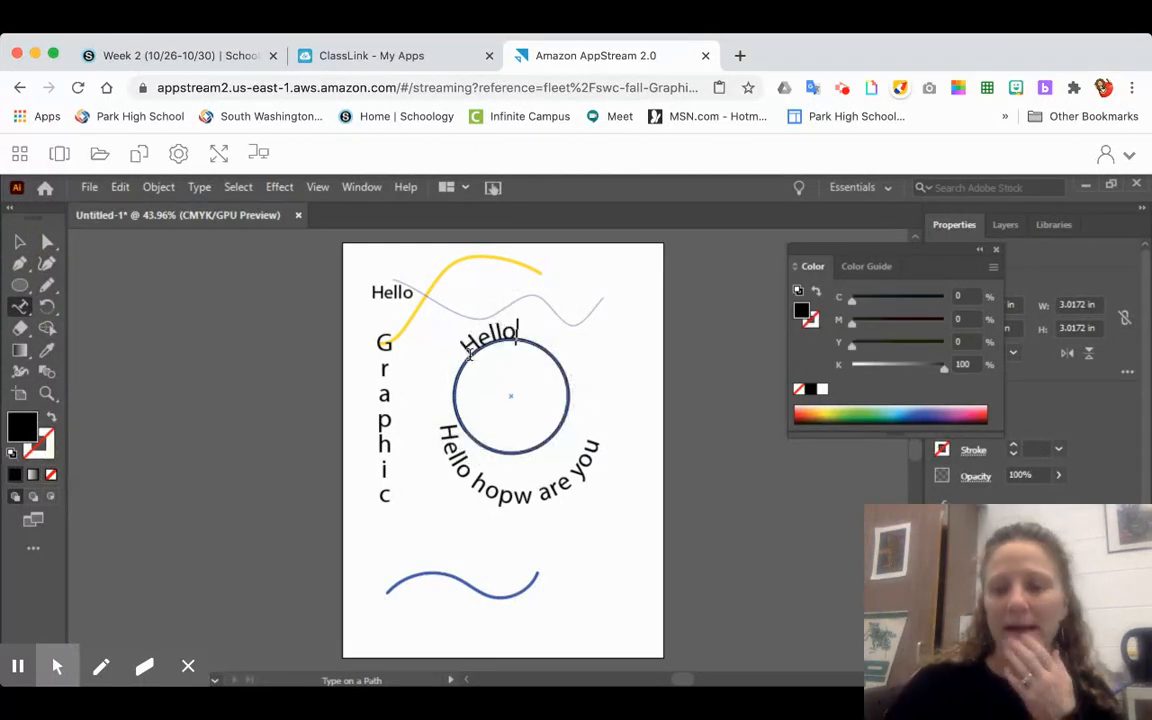
left_click(142, 304)
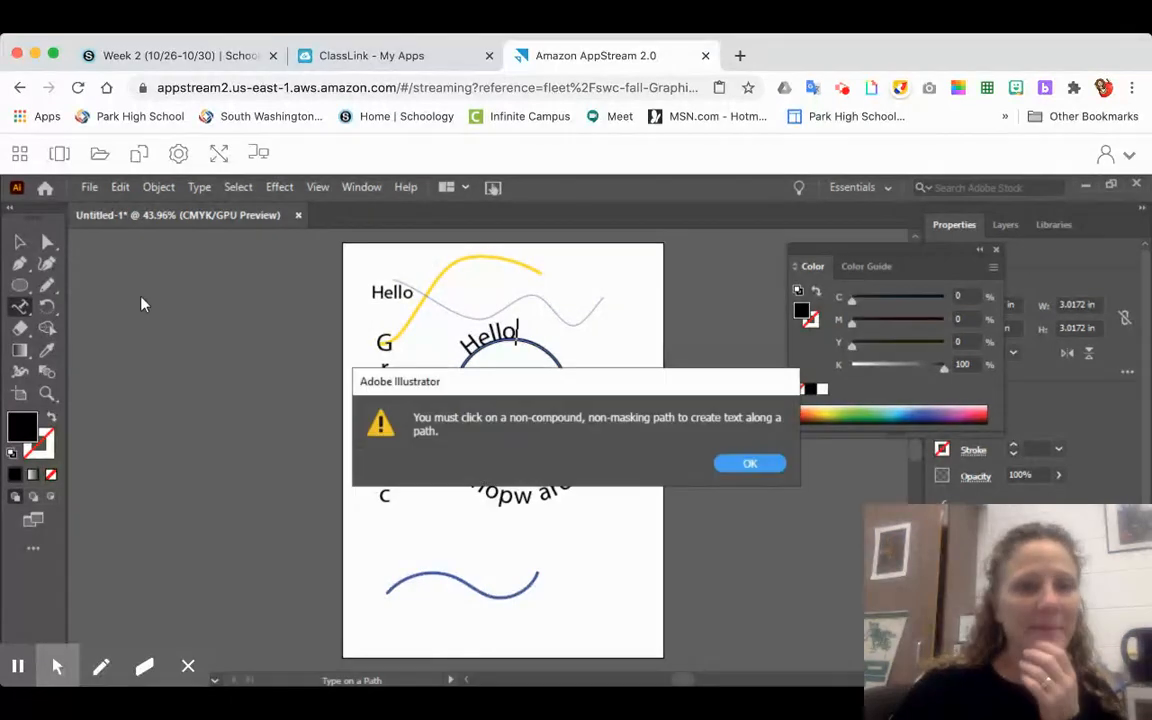
left_click(750, 464)
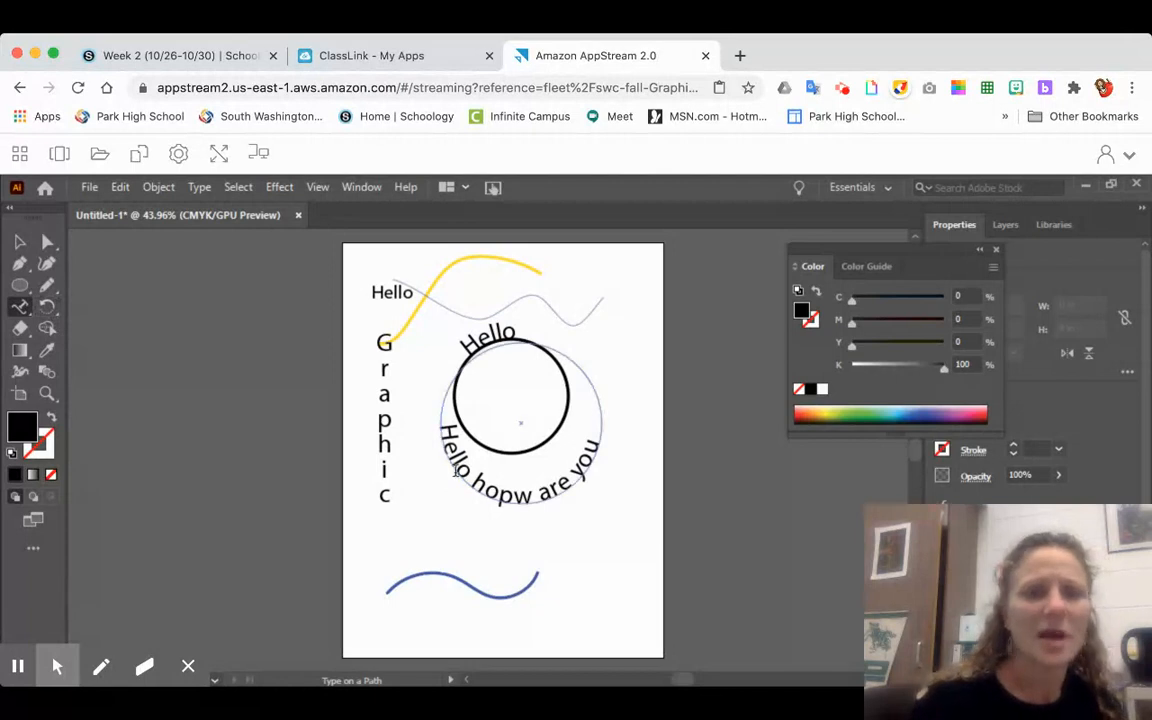
- Select the horizontal Hello text, enlarge it to about 4.47 by 4.21 in, tilting it clockwise and stretching its letters taller
left_click(19, 241)
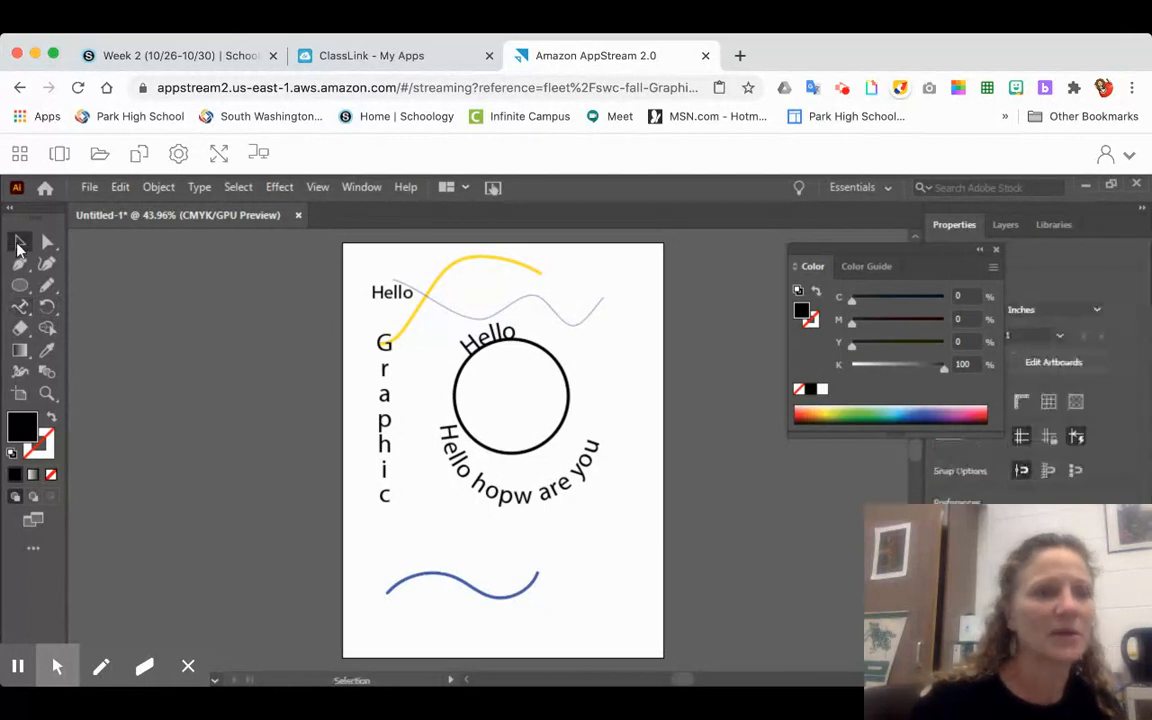
left_click(395, 292)
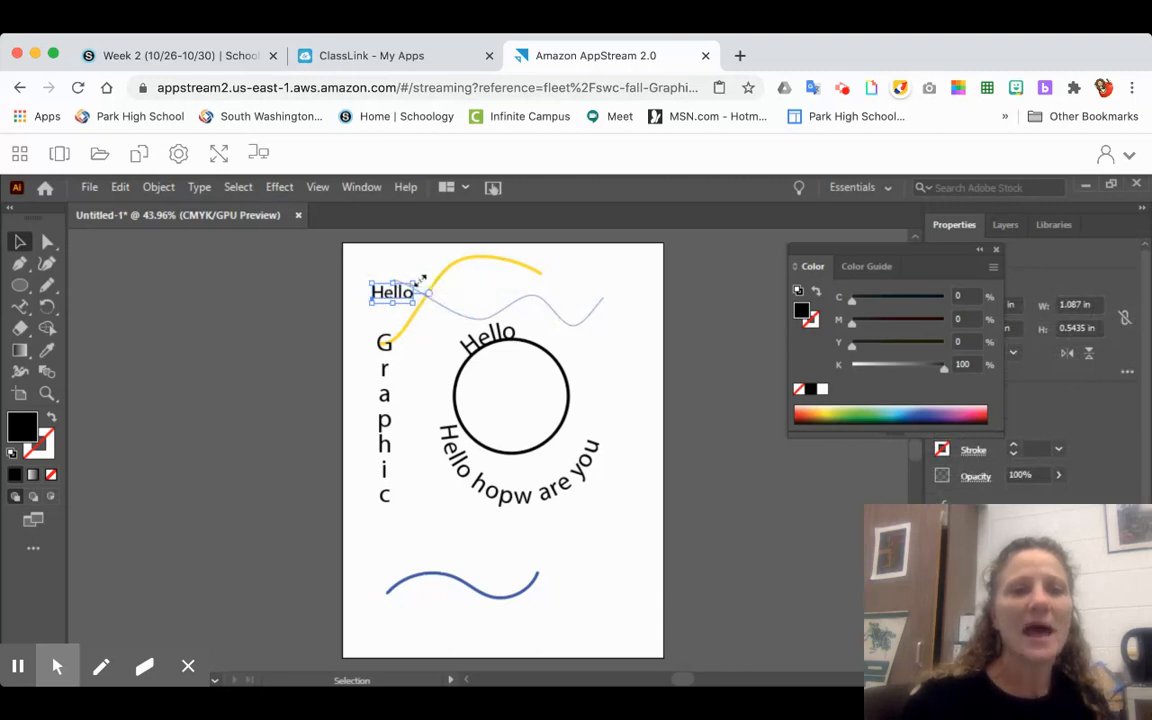
left_click_drag(418, 274, 465, 394)
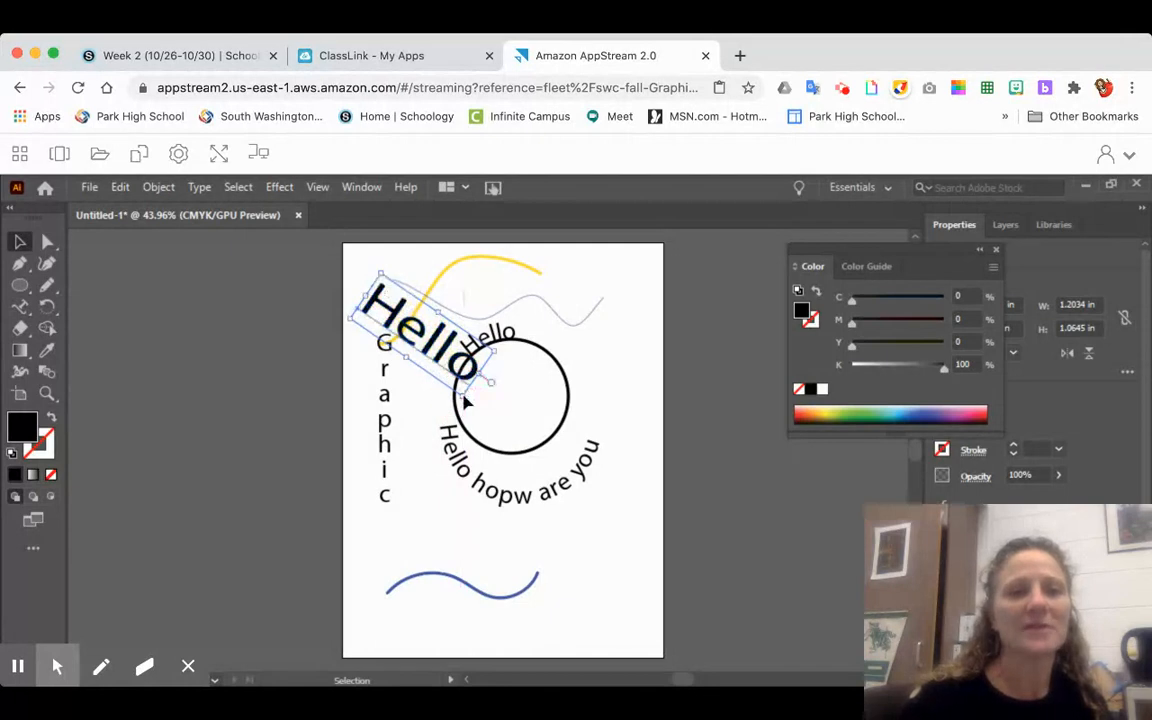
left_click_drag(441, 312, 466, 284)
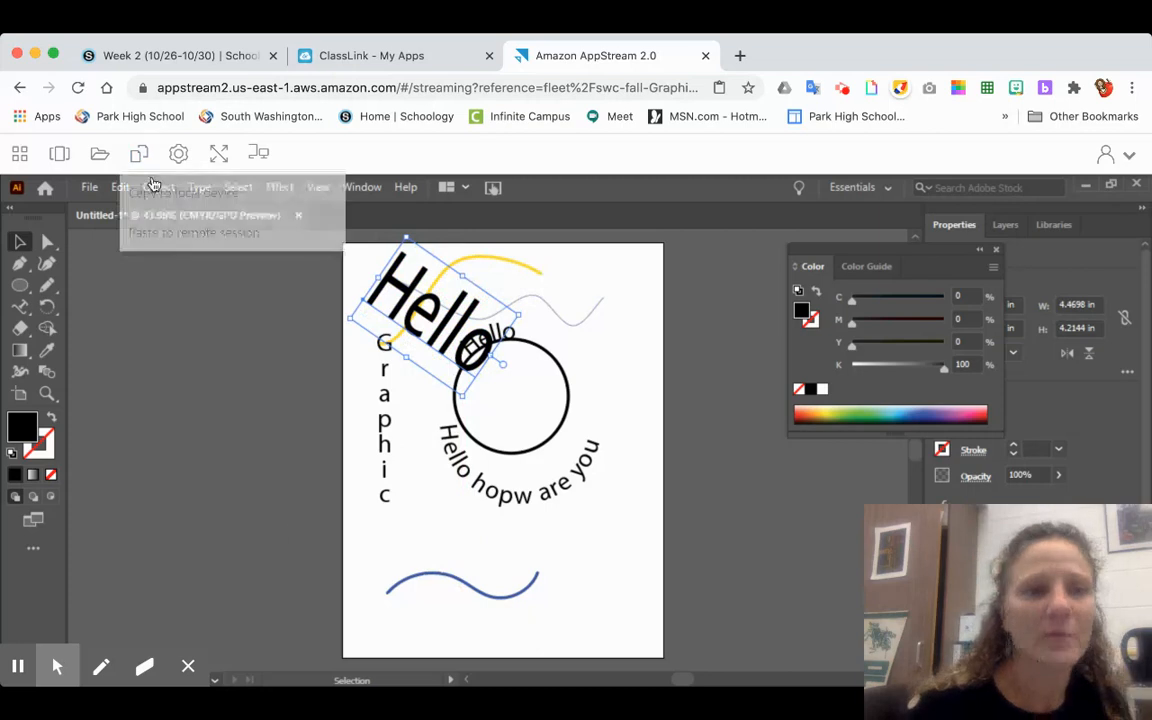
- Apply the yellow curve's look to the large Hello text with the Eyedropper, giving it no fill and a yellow stroke
left_click(22, 333)
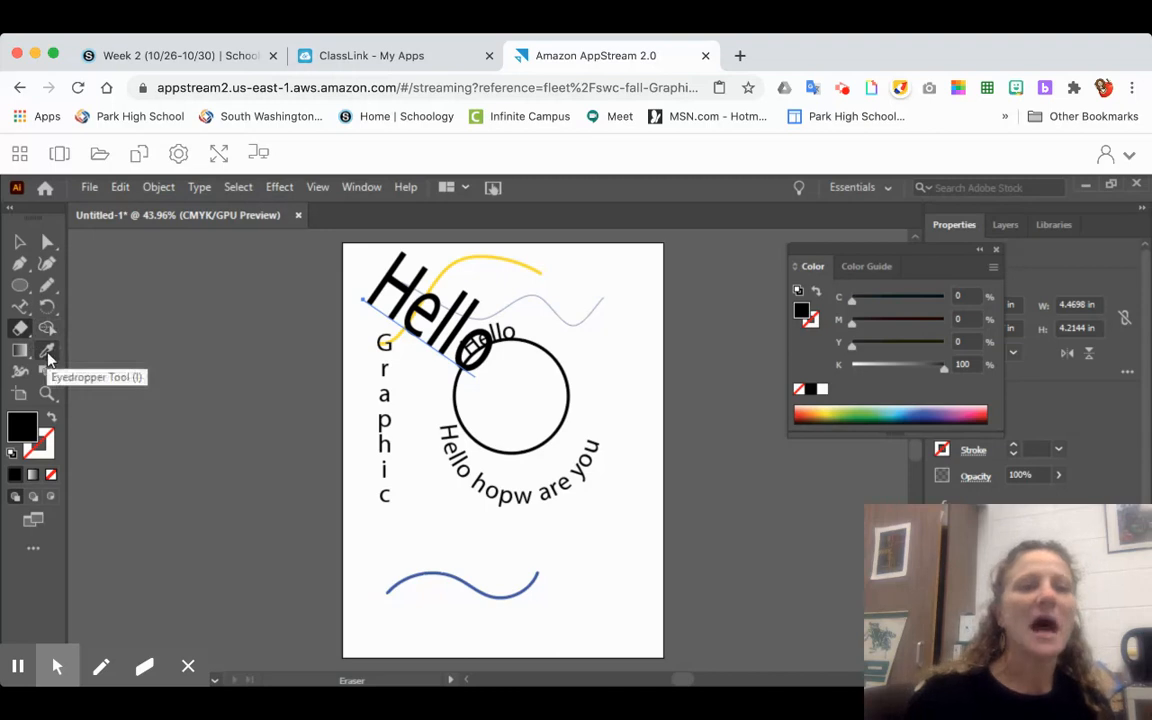
left_click(46, 352)
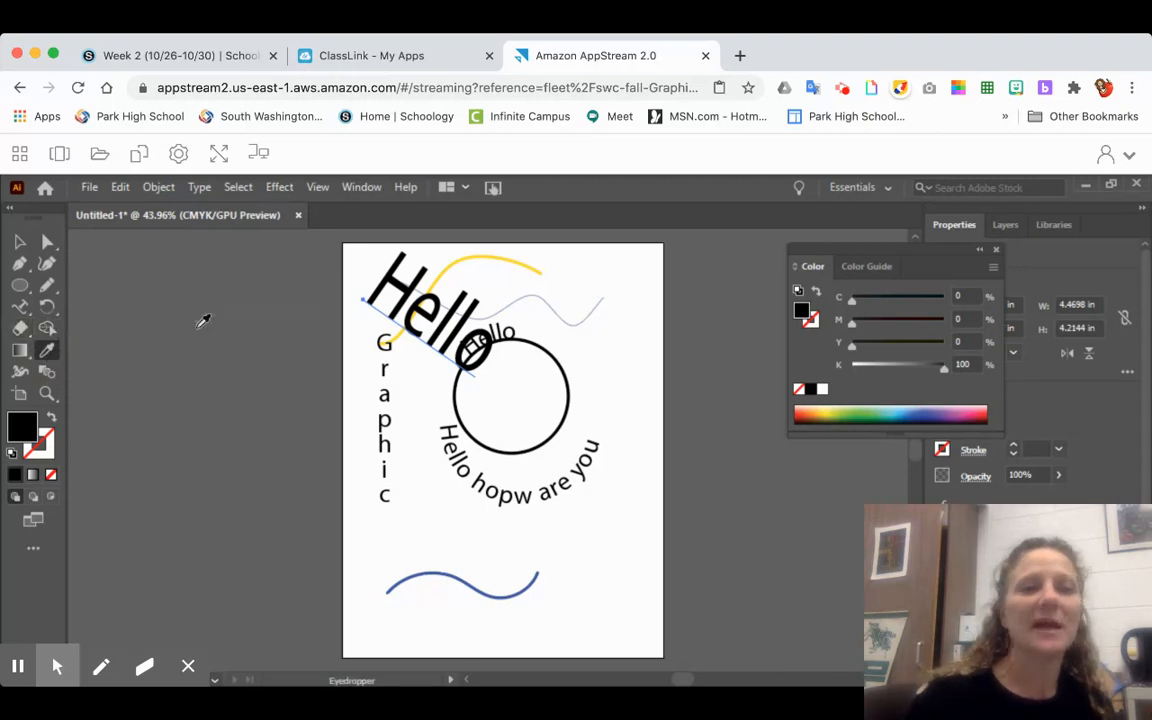
left_click(443, 273)
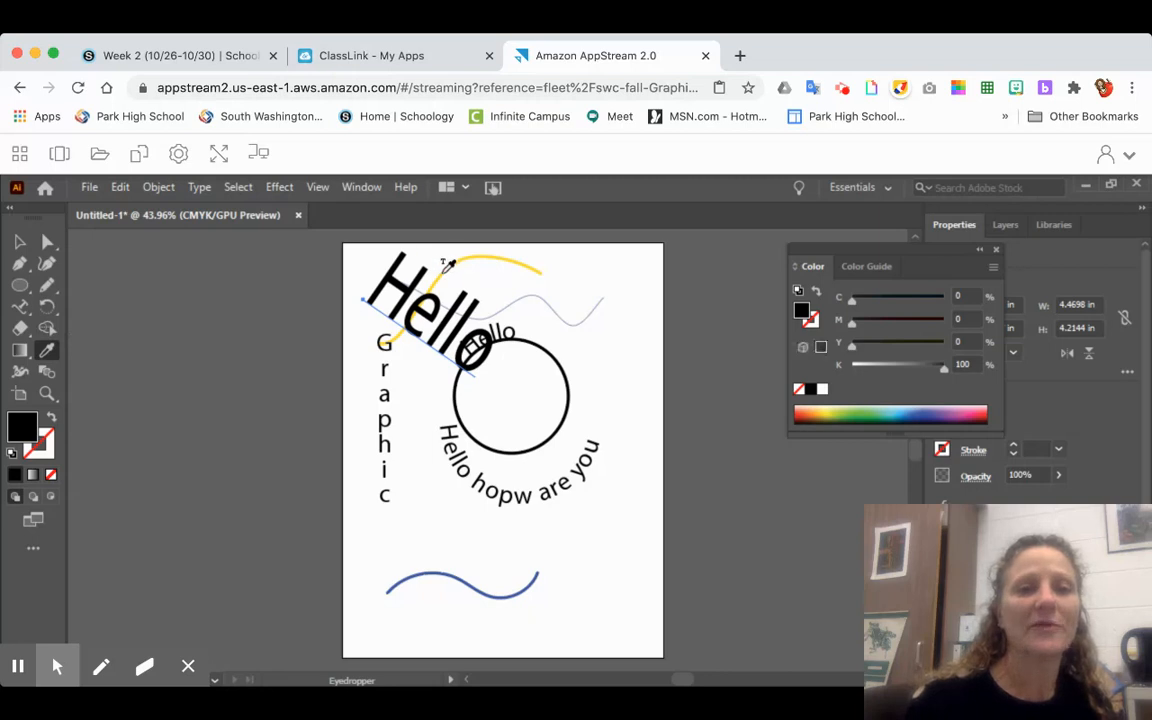
left_click(535, 264)
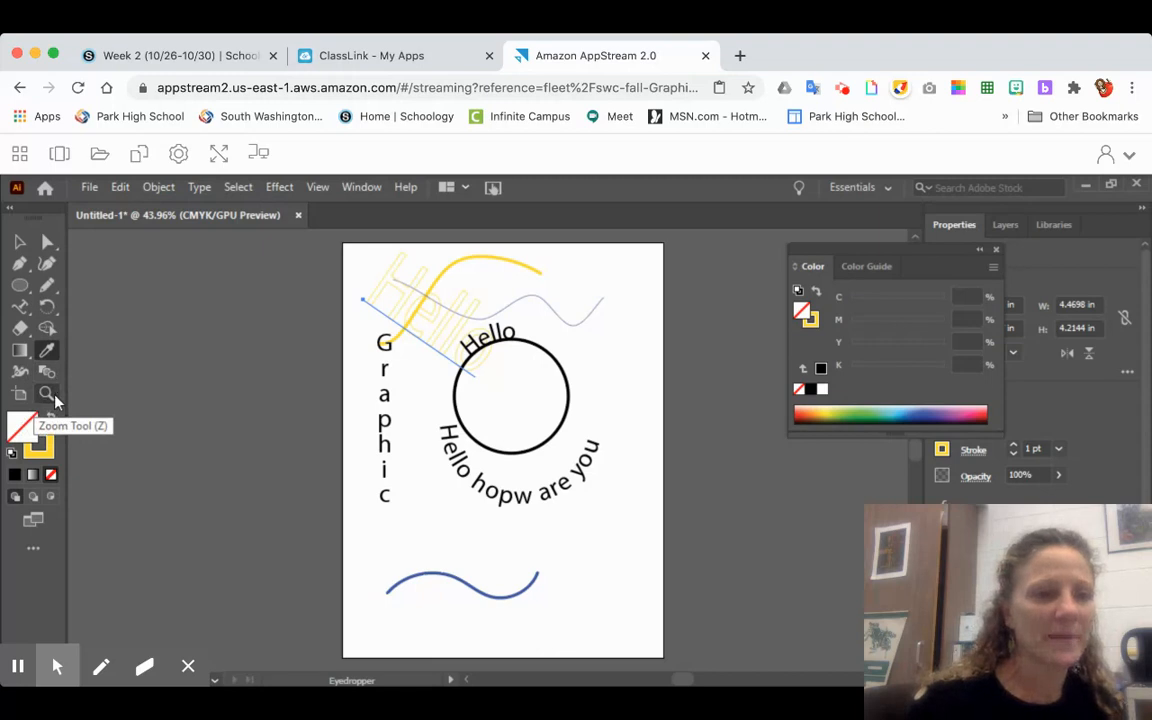
- Zoom the artboard to 100%, reduce it to 50%, and pan it up and left with the Hand tool
left_click(47, 394)
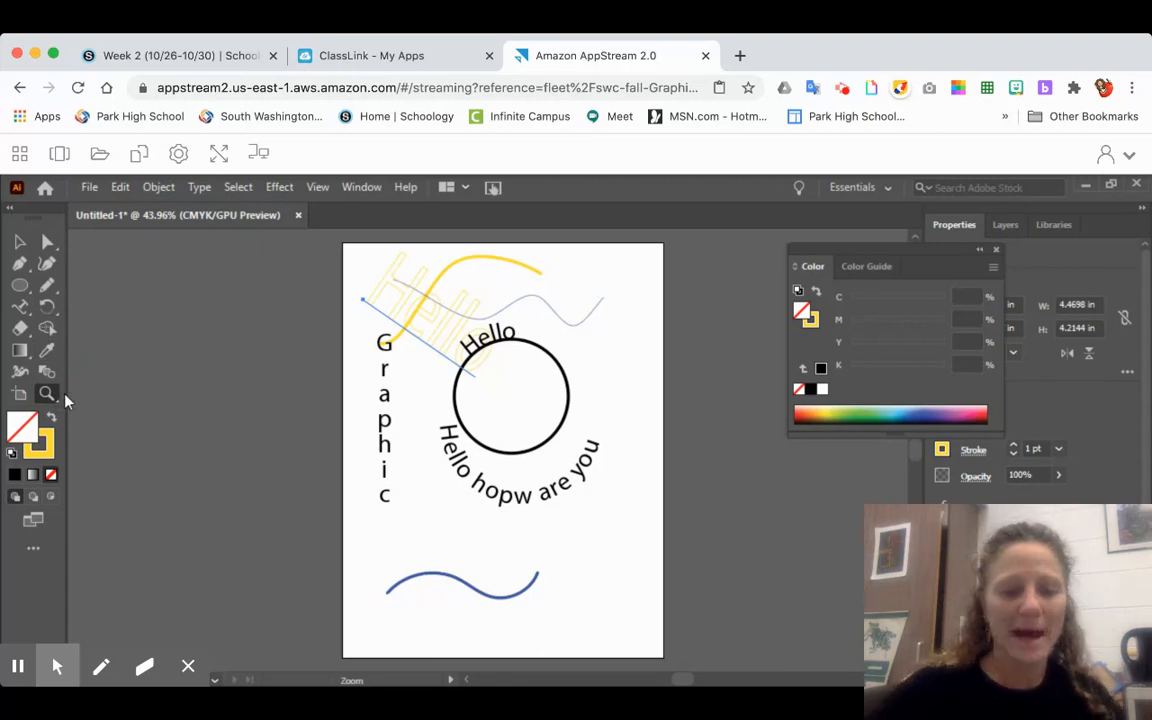
key("ctrl+1")
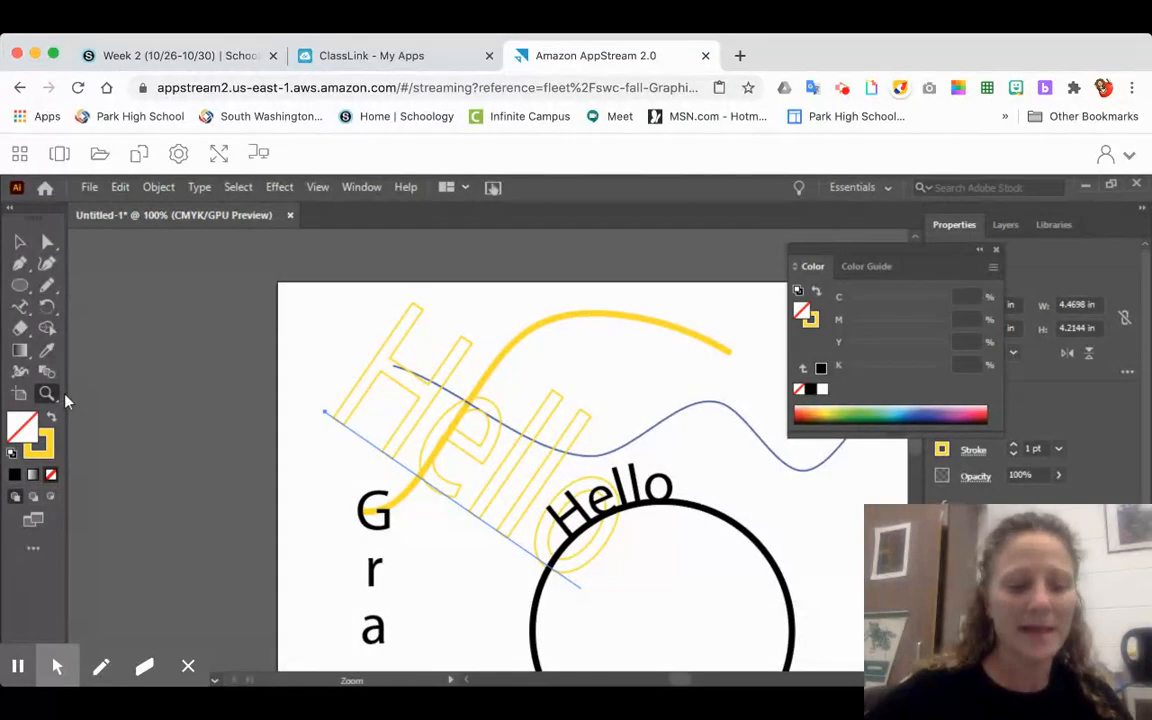
key("ctrl+minus")
key("ctrl+minus")
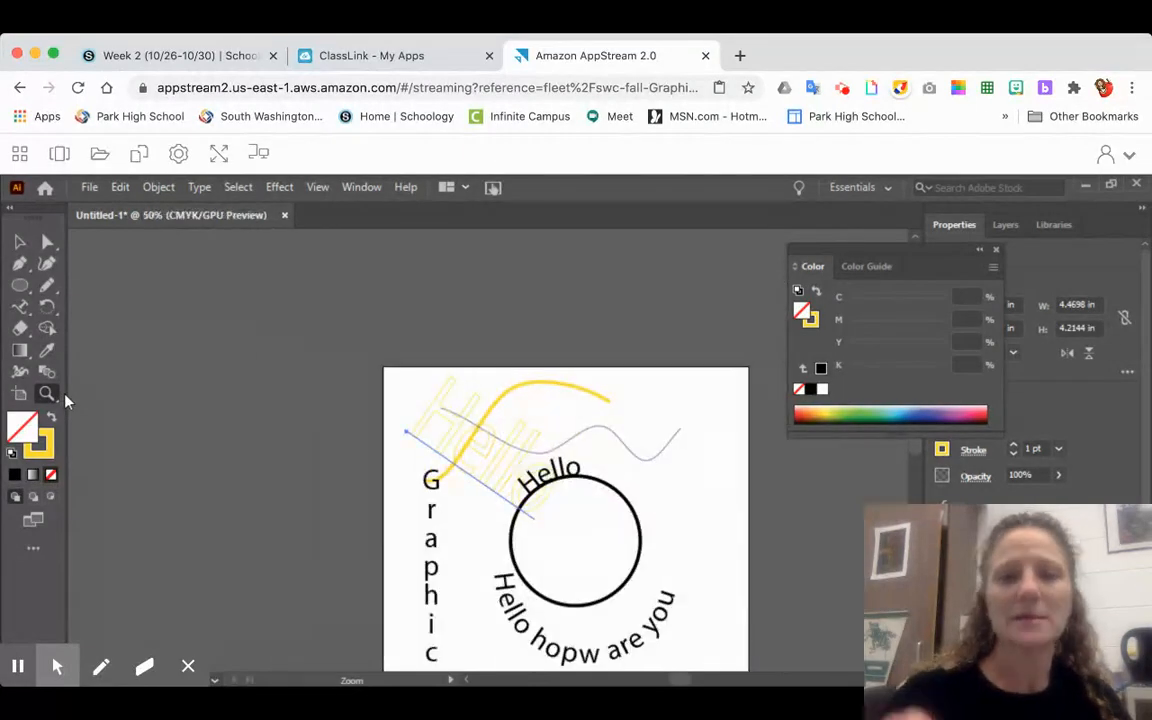
left_click(46, 394)
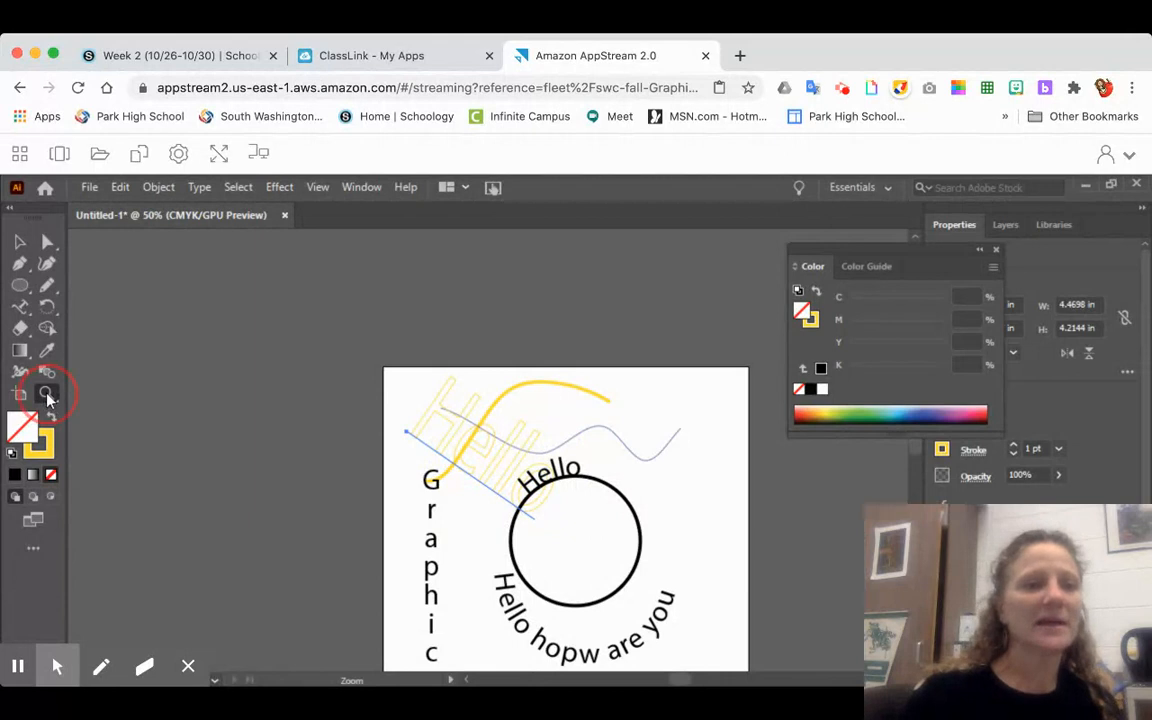
left_click(109, 418)
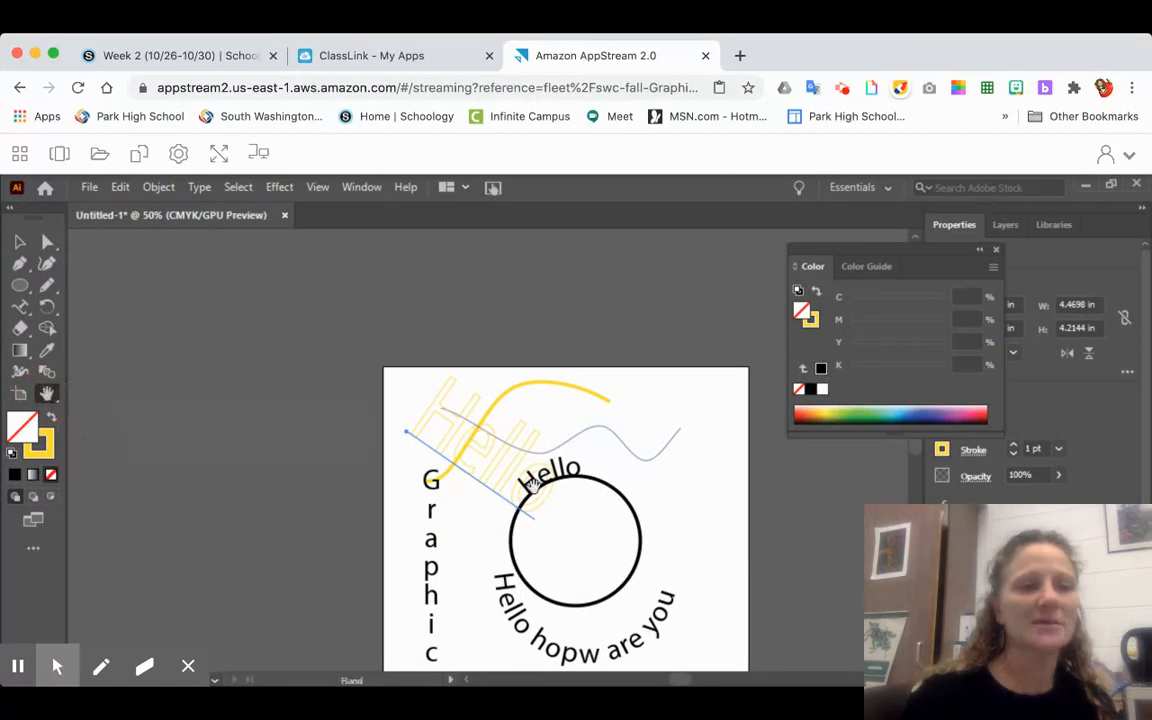
left_click_drag(503, 478, 424, 397)
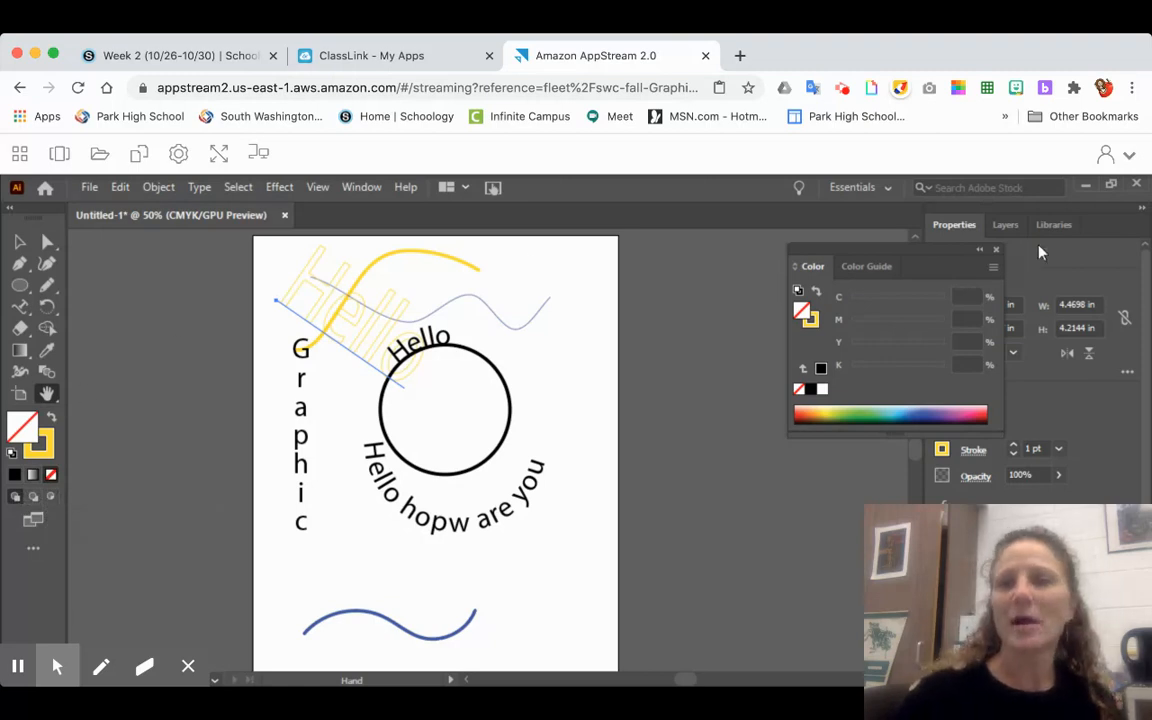
- Collapse the floating Color panel and review the appearance and character properties of the large Hello text
left_click(981, 251)
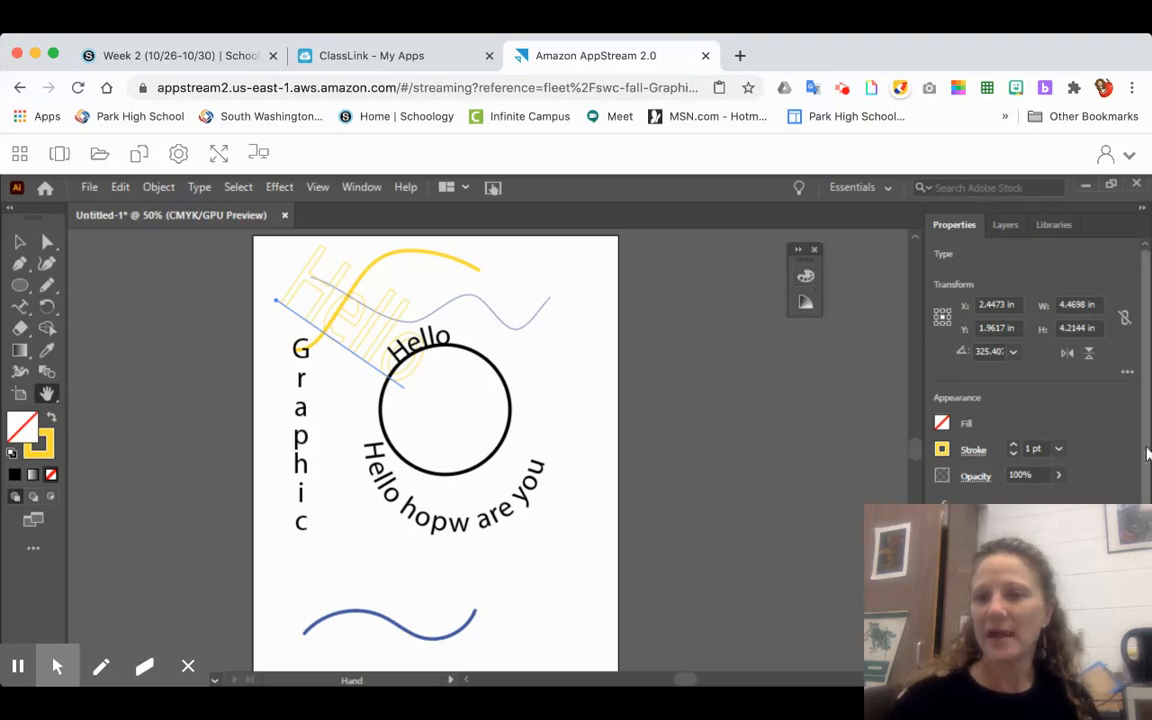
scroll(1140, 455, "down", 3)
scroll(983, 395, "up", 5)
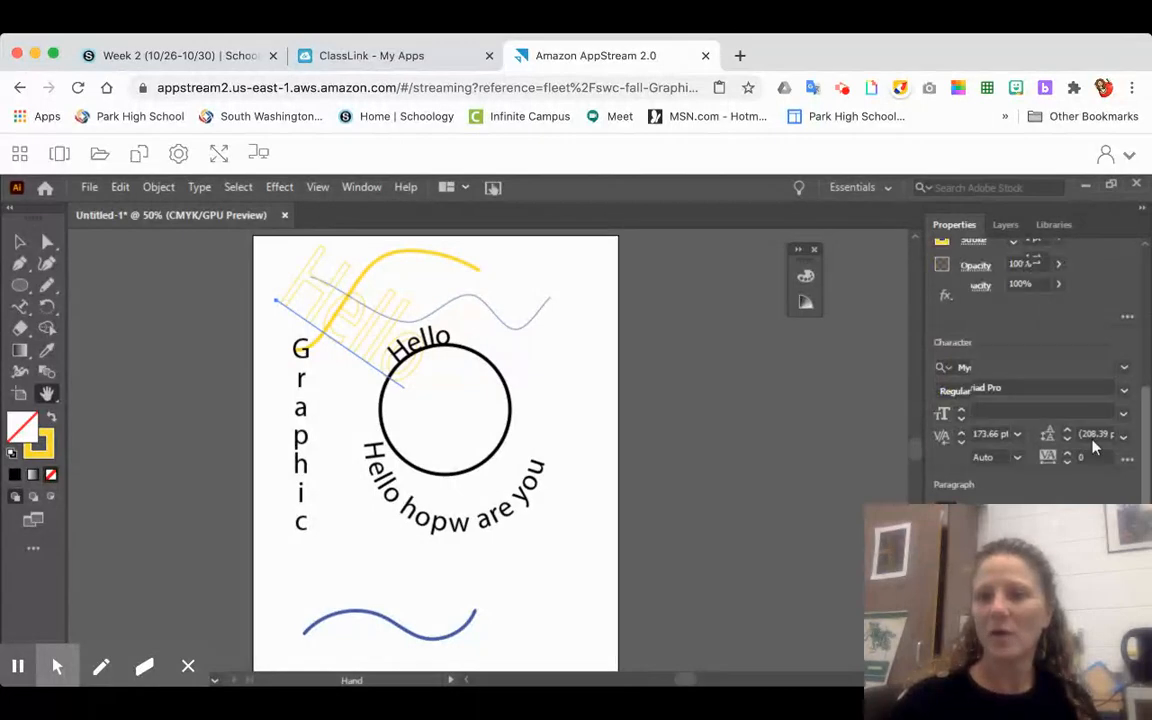
- Review the large Hello text's stroke, opacity and character settings, and look at the list of available fonts
scroll(983, 395, "down", 2)
scroll(971, 424, "up", 2)
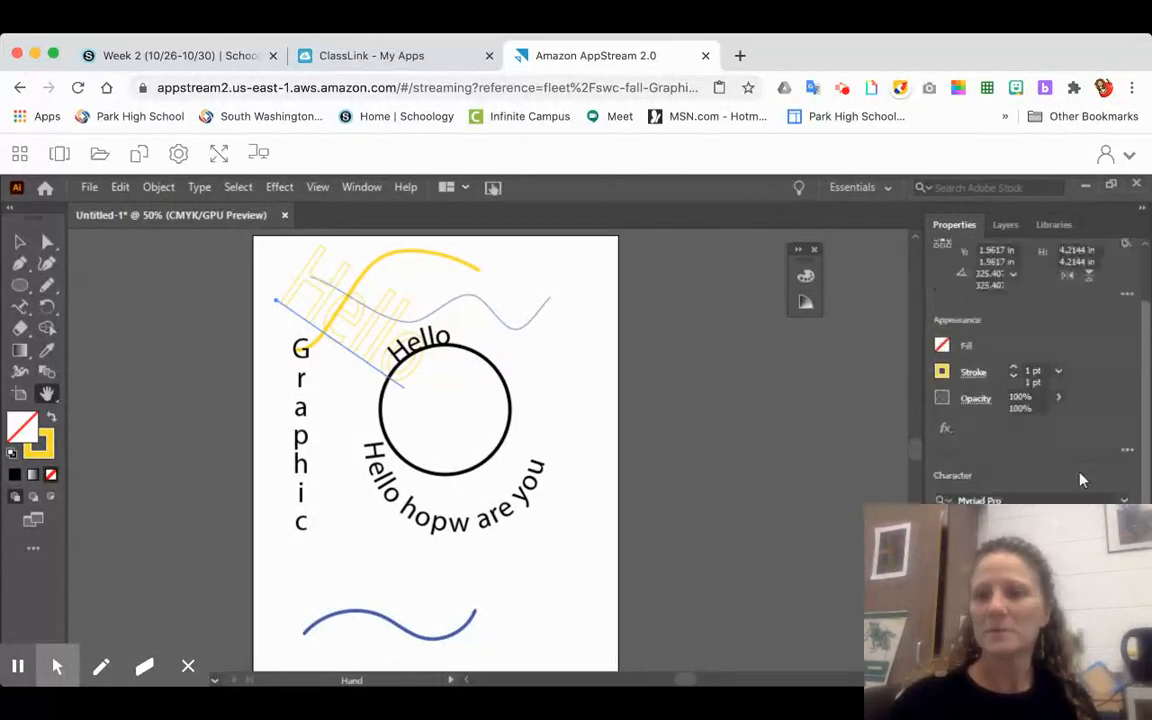
scroll(971, 424, "down", 4)
scroll(1089, 492, "down", 1)
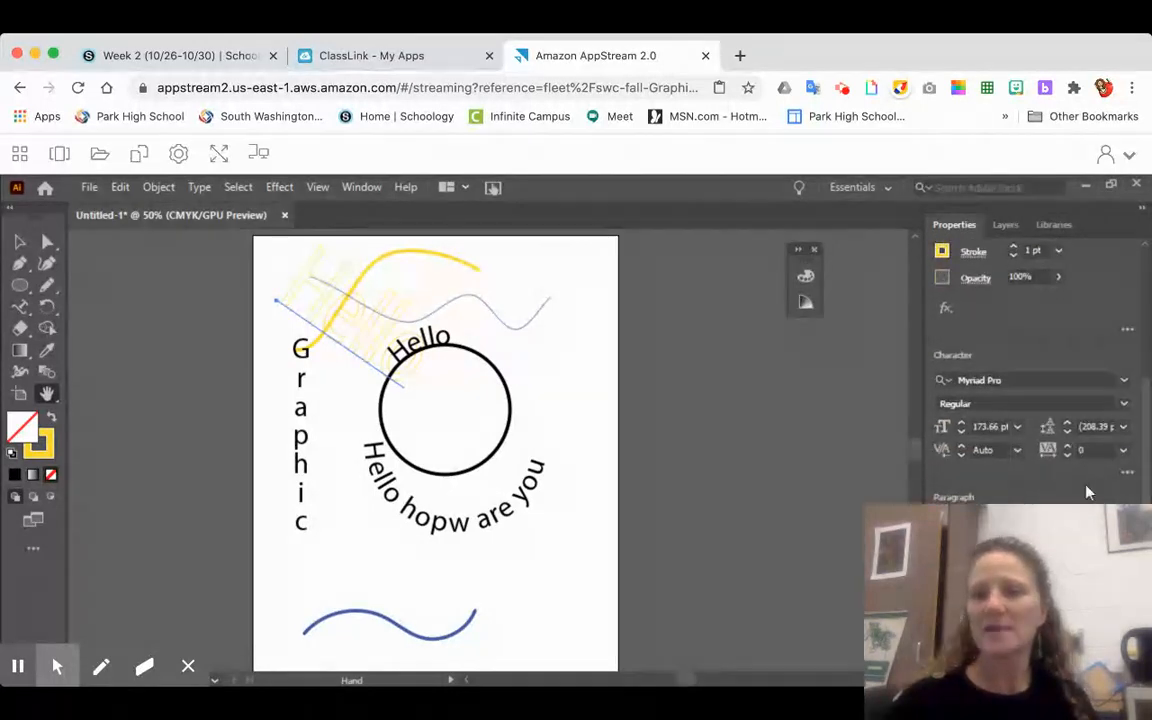
left_click(1123, 380)
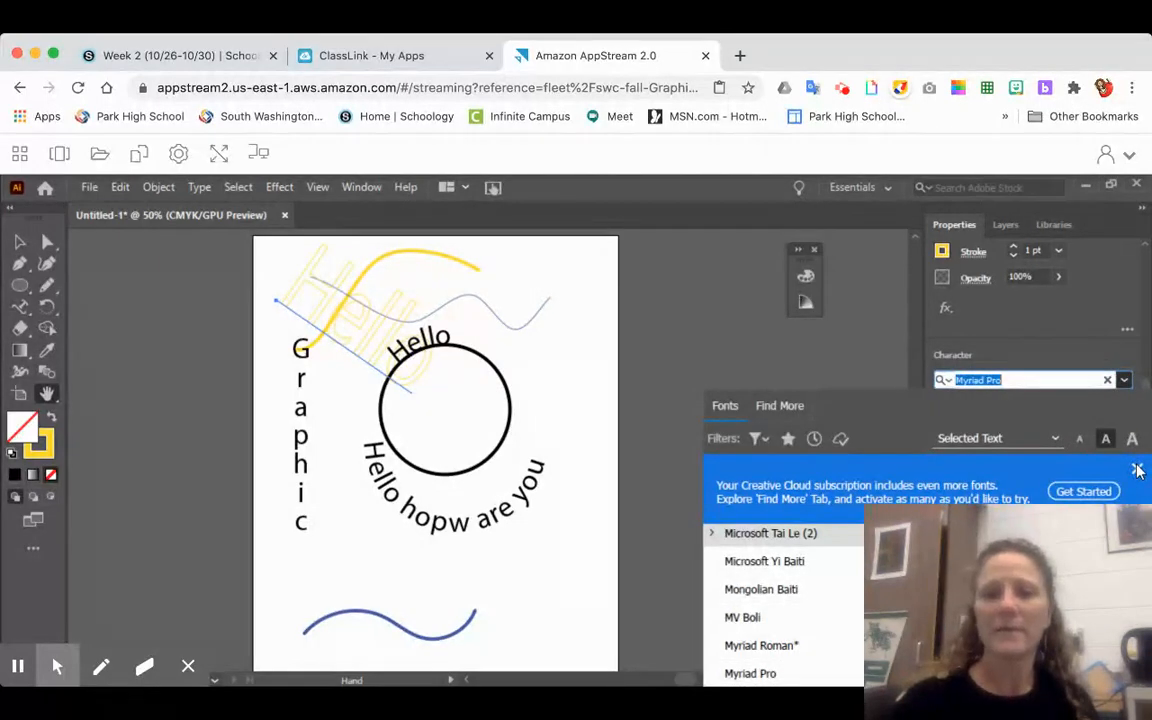
left_click(879, 329)
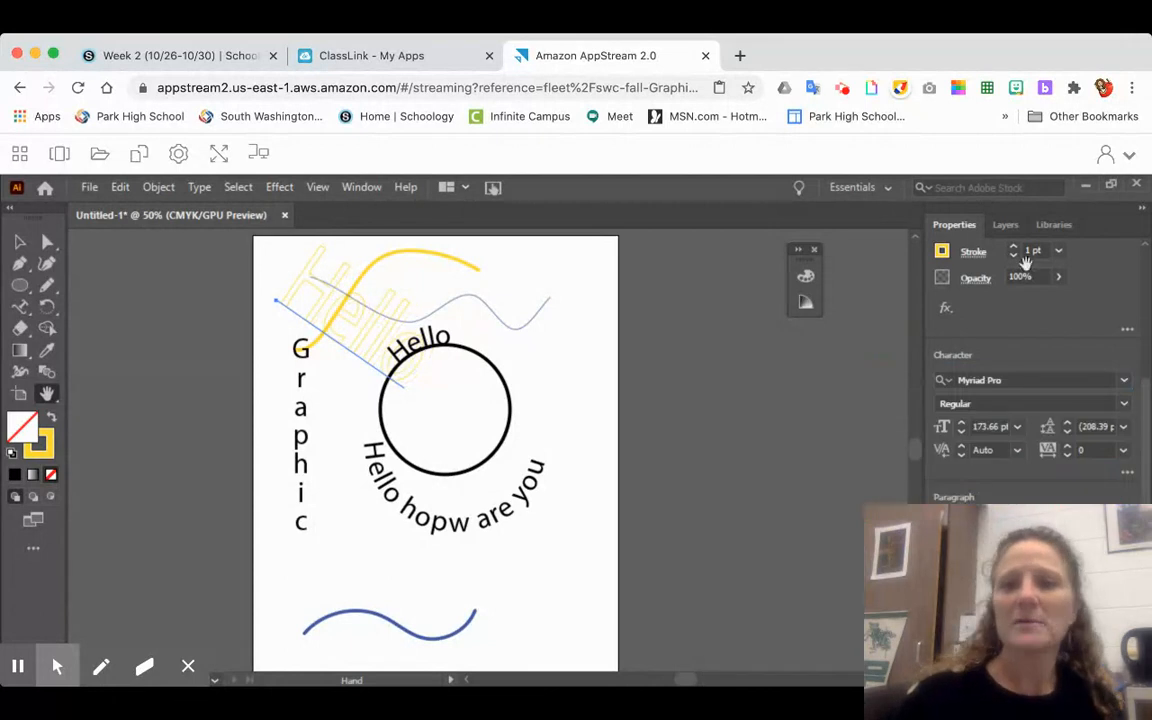
- Add a new layer, move it below Layer 1, and switch Layer 1's visibility off and back on
left_click(1006, 226)
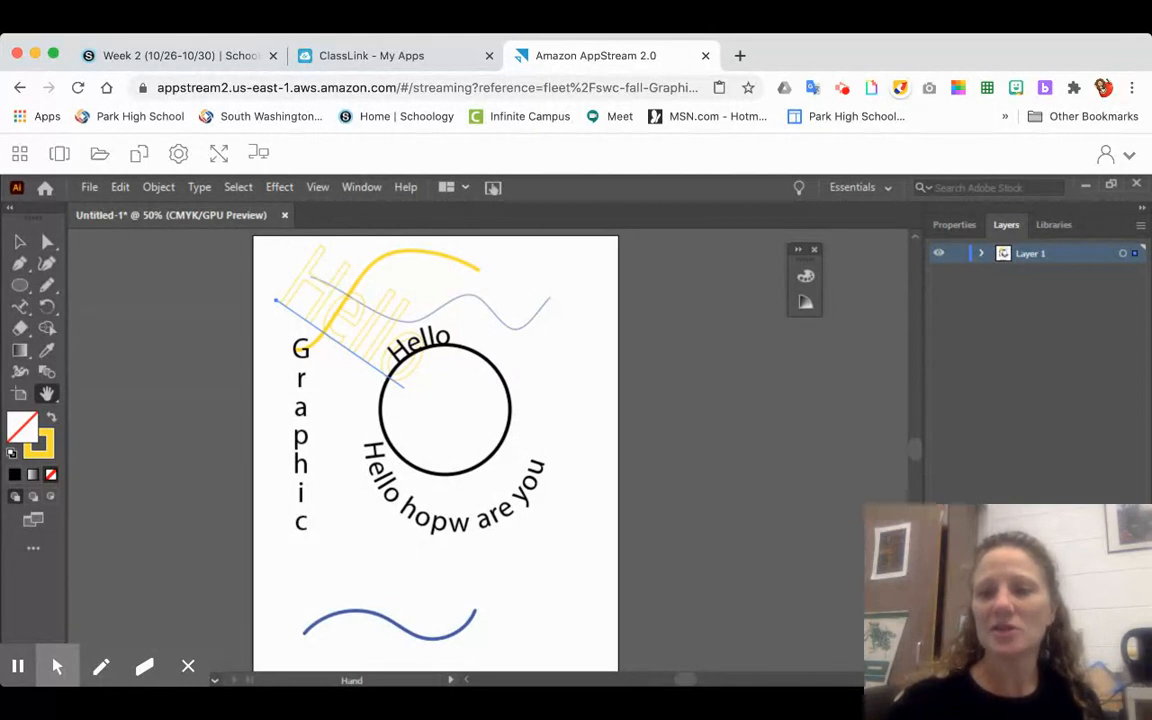
left_click(1112, 680)
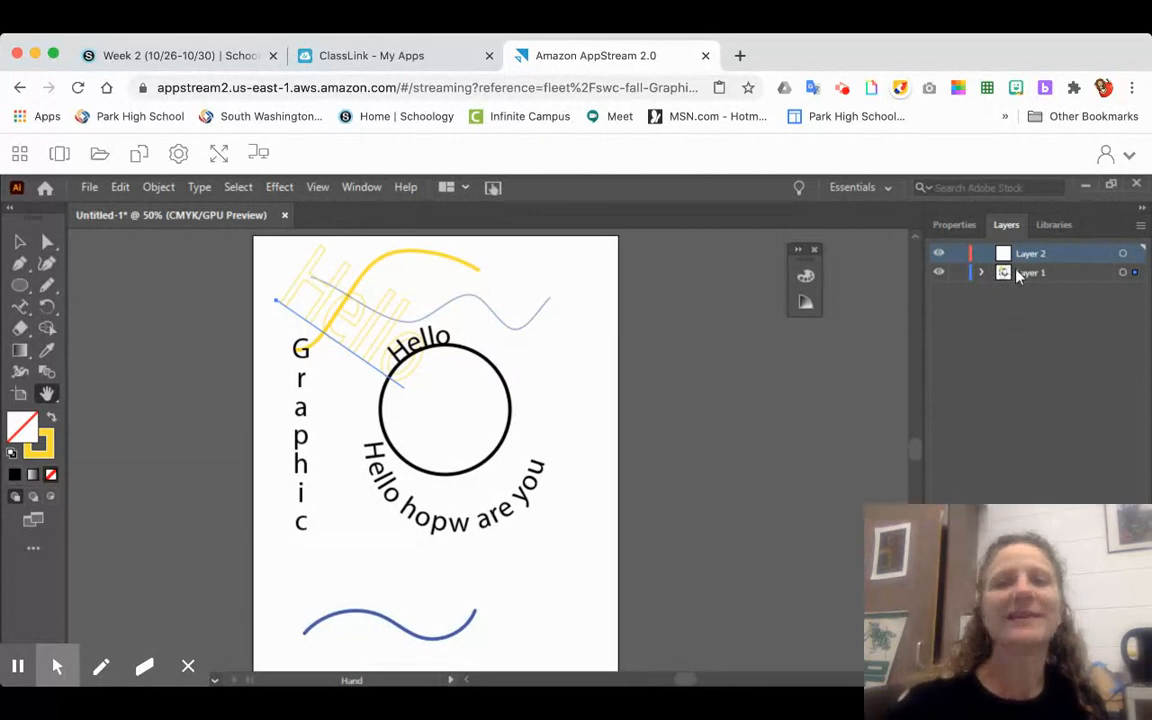
left_click_drag(1036, 258, 1043, 297)
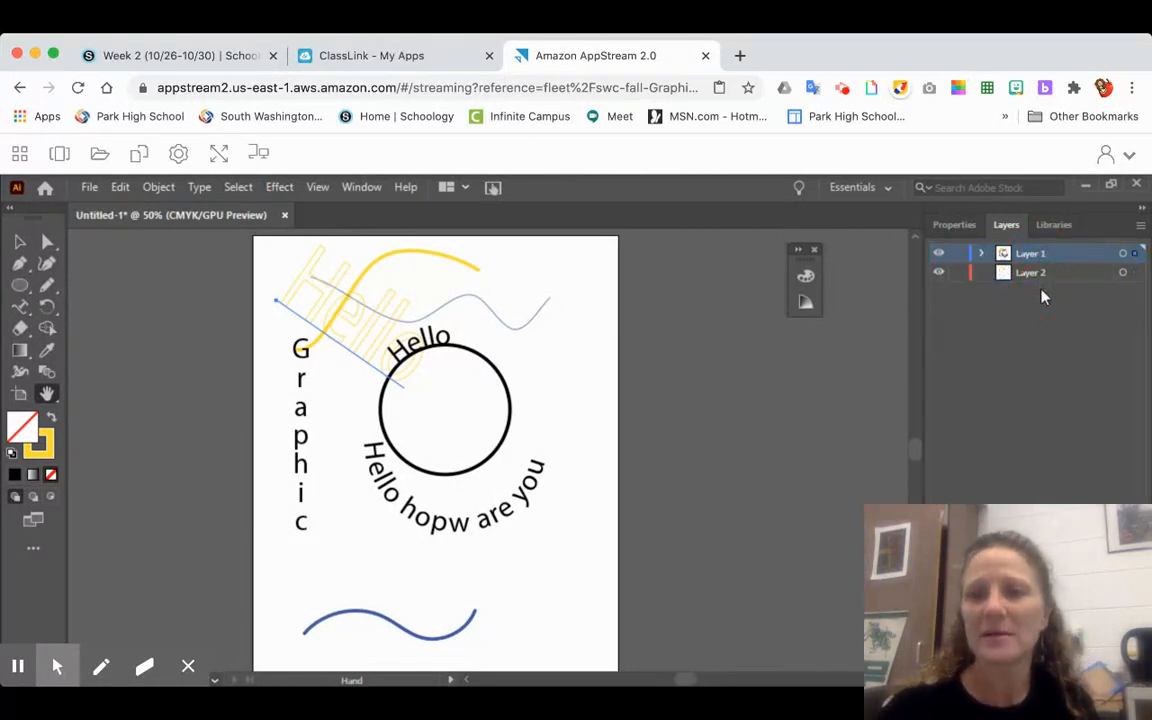
left_click(1020, 262)
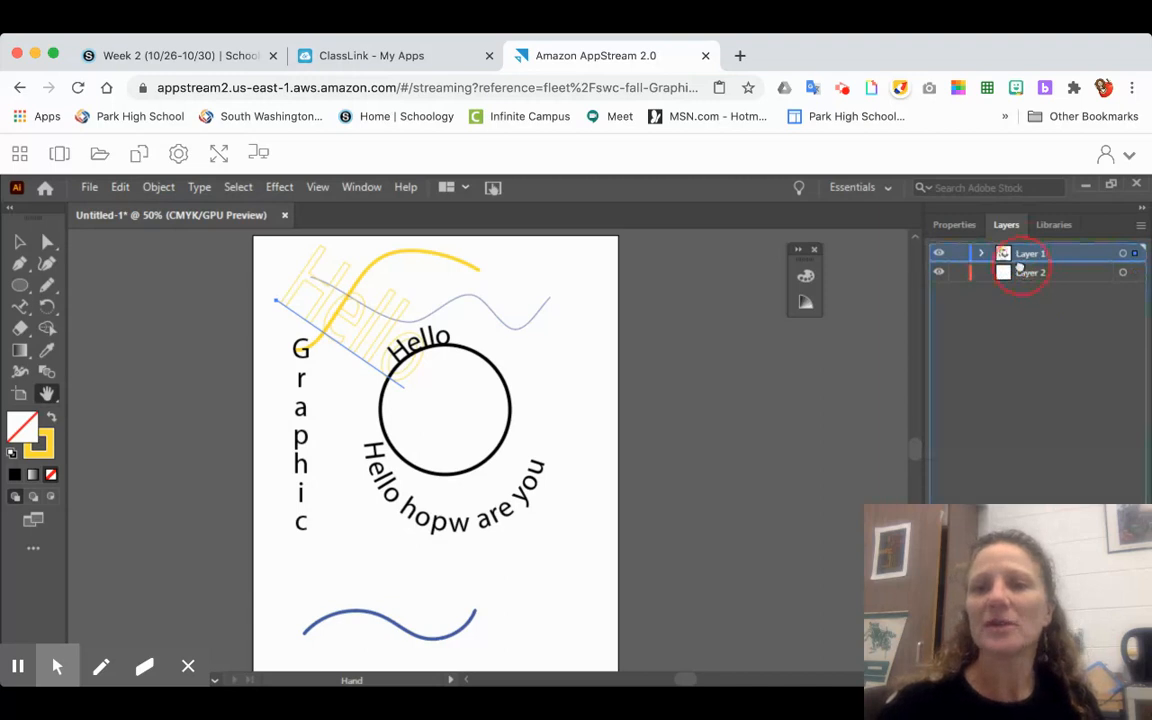
left_click(1030, 282)
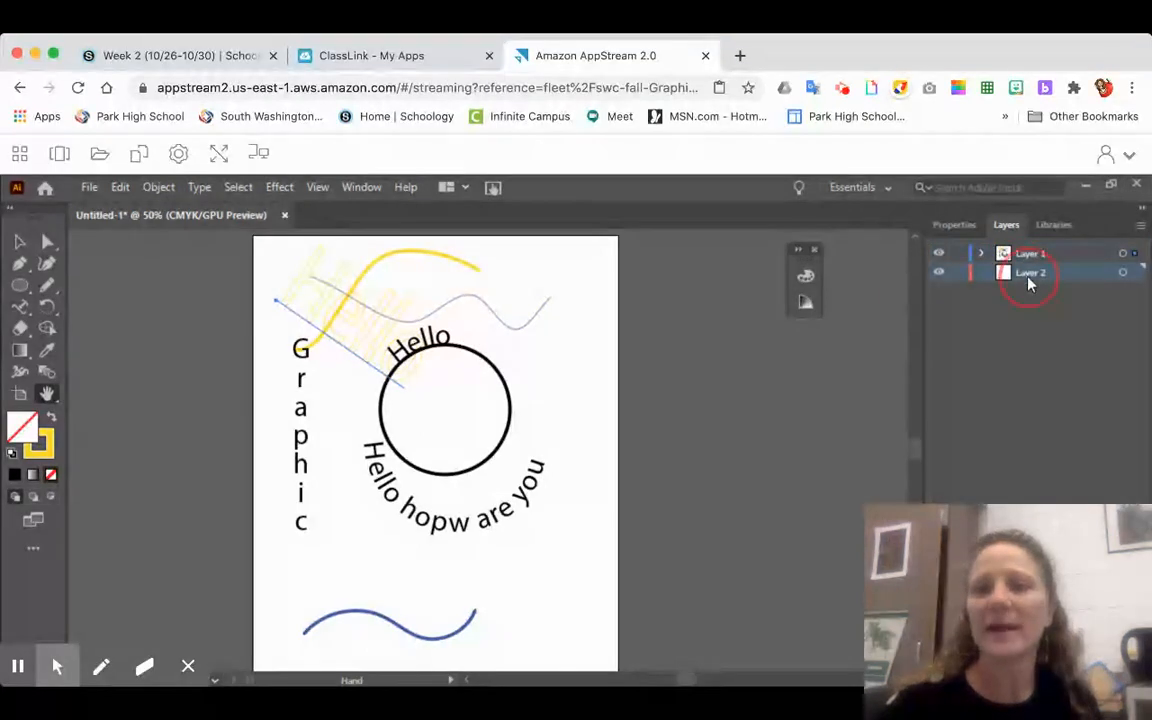
mouse_move(1028, 278)
left_mouse_down()
mouse_move(1023, 251)
mouse_move(1033, 281)
left_mouse_up()
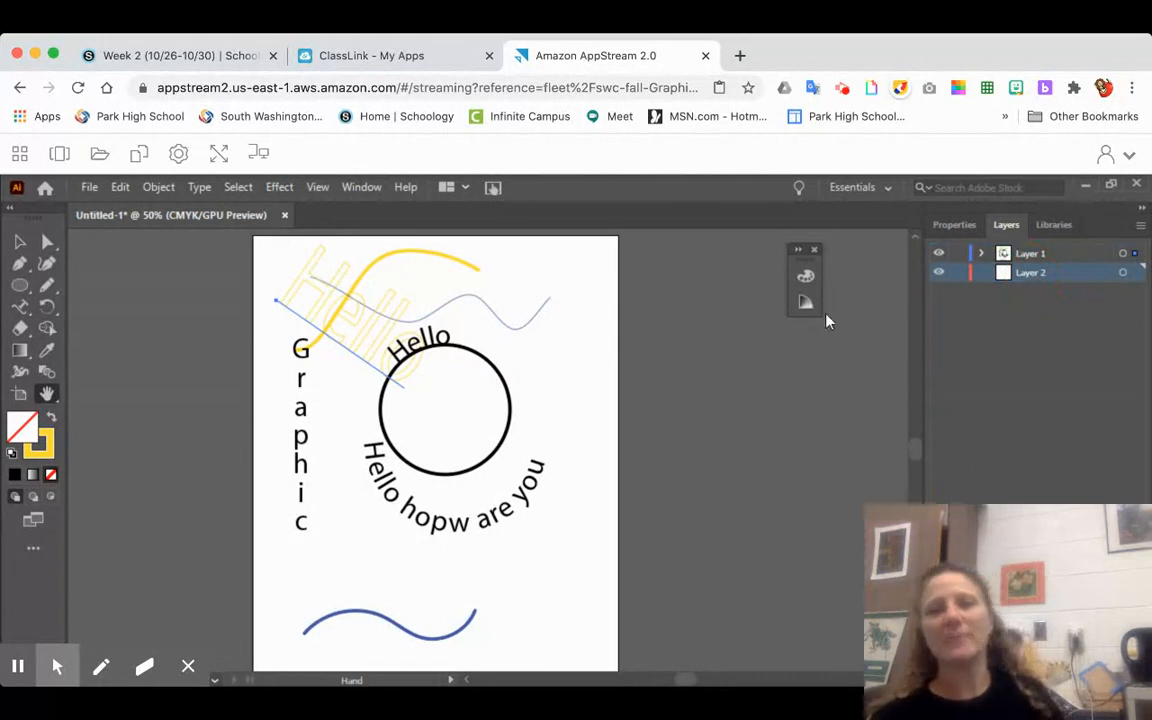
left_click(940, 255)
left_click(940, 256)
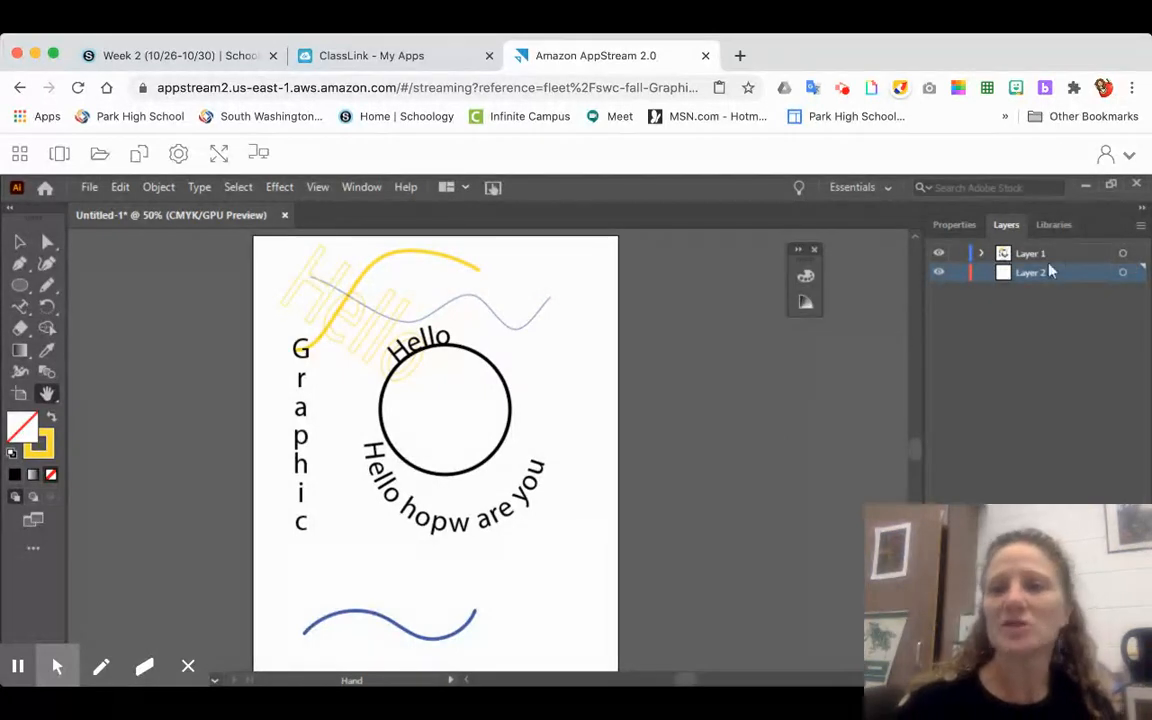
- Try an opacity of 46% with no object selected, and restore it to 100%
left_click(955, 228)
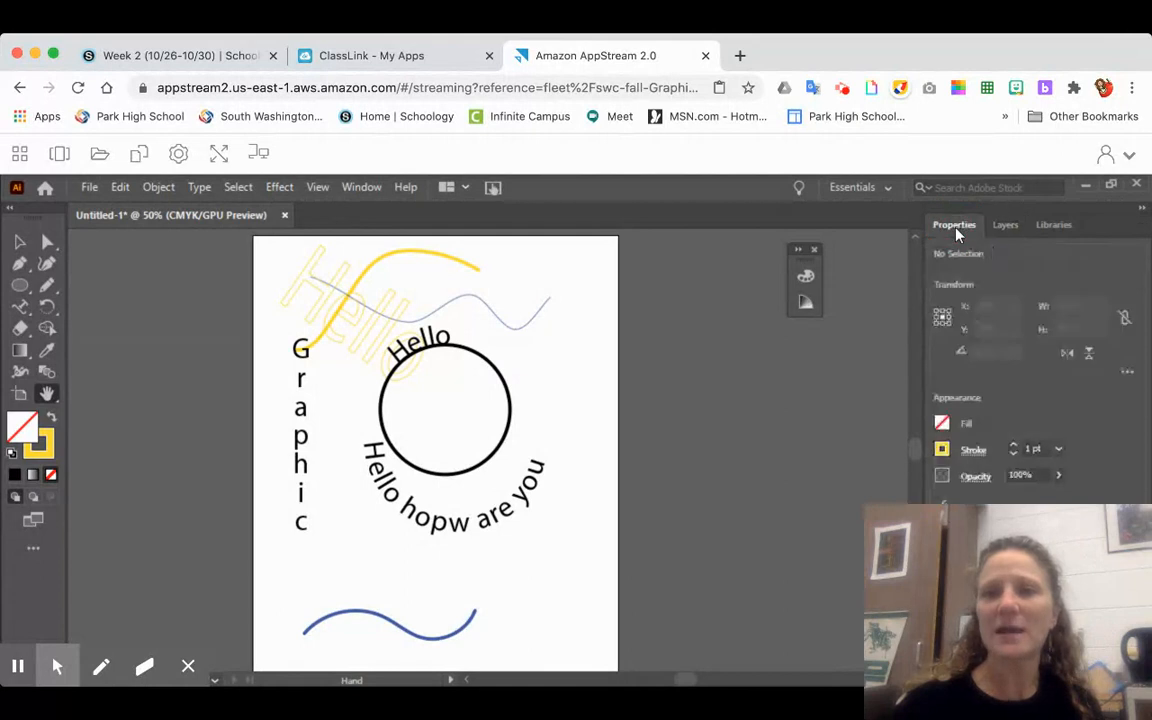
left_click(1058, 476)
left_click_drag(1055, 497, 1023, 498)
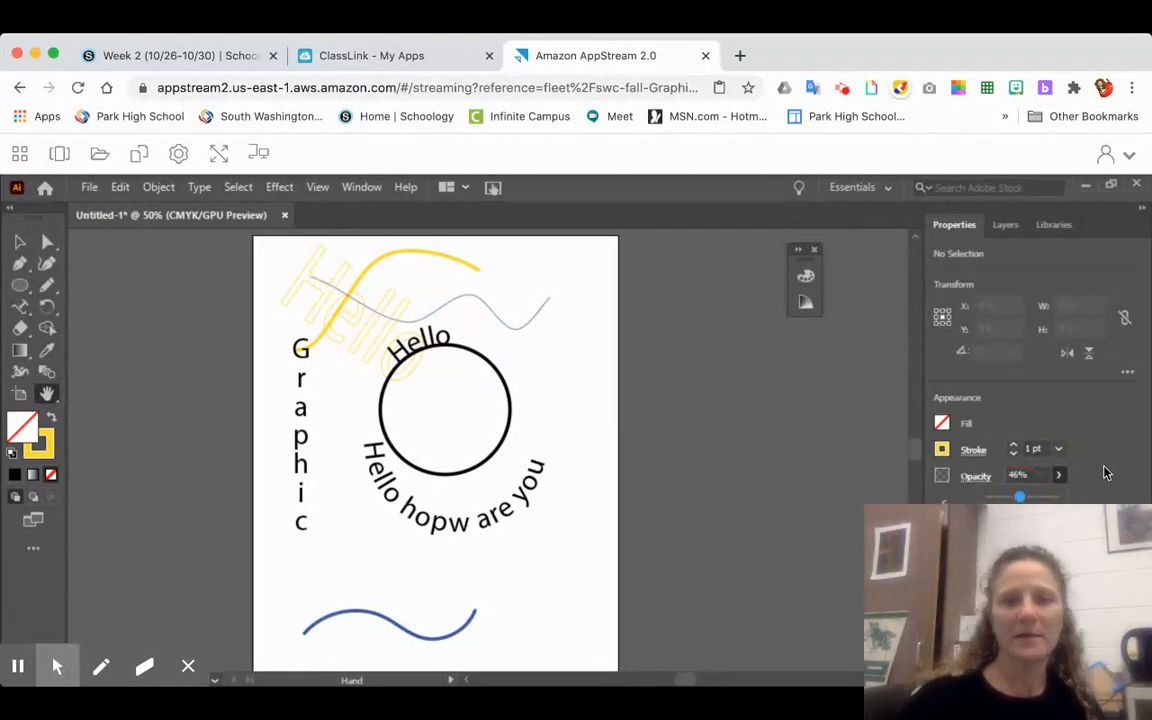
left_click_drag(1019, 497, 1063, 499)
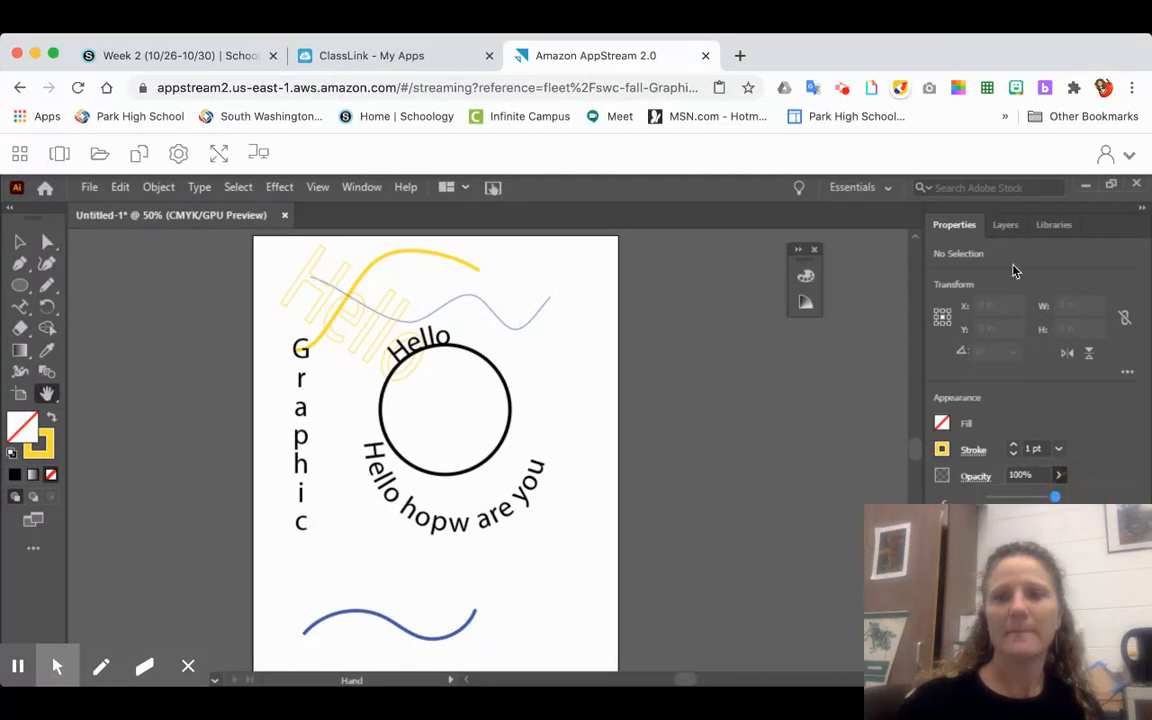
- Make Layer 1 the active layer and set the opacity to 46% with no object selected
left_click(1005, 225)
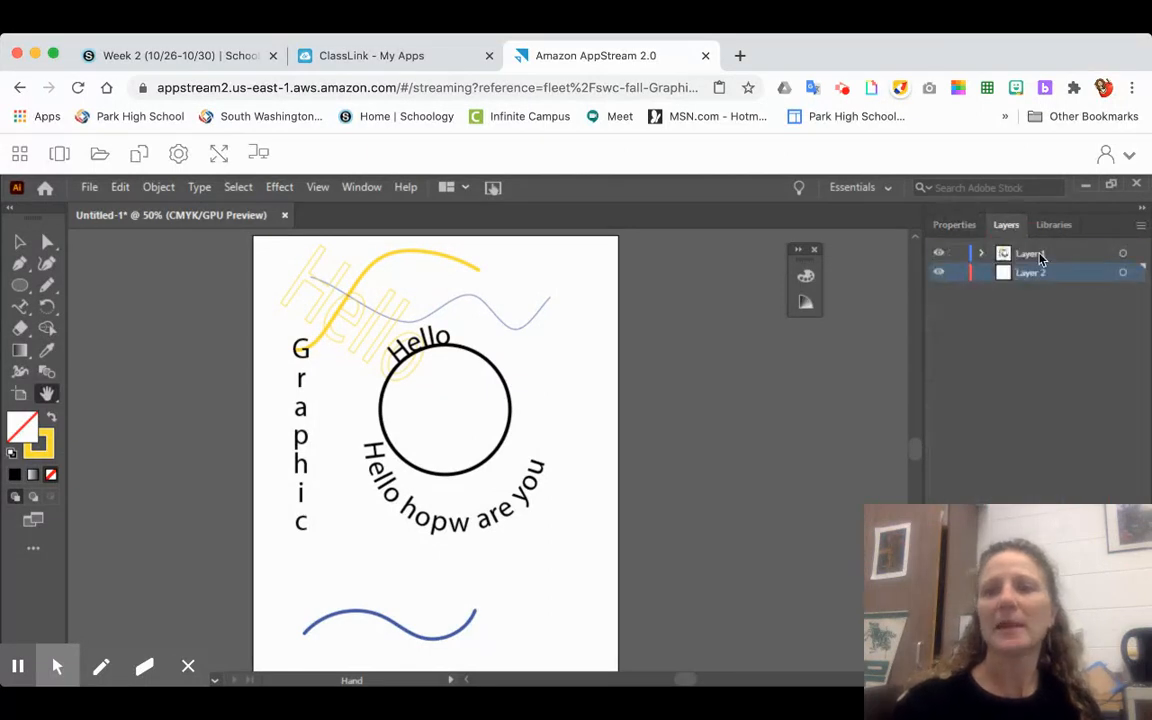
left_click(1032, 255)
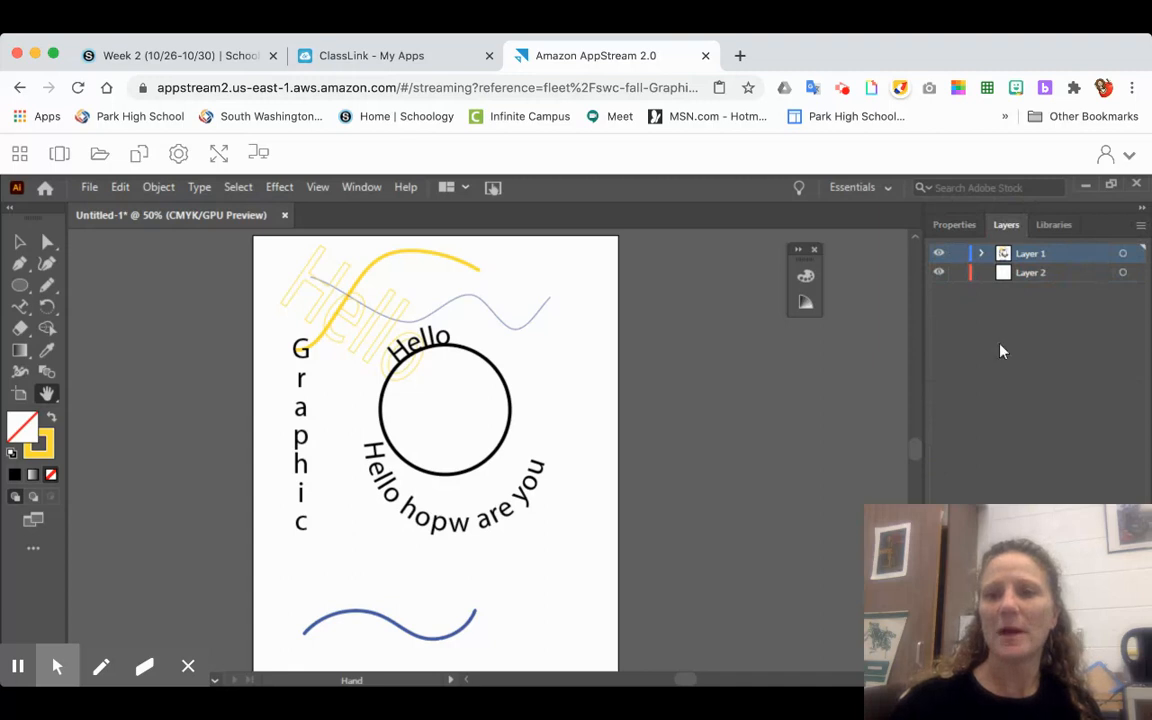
left_click(958, 226)
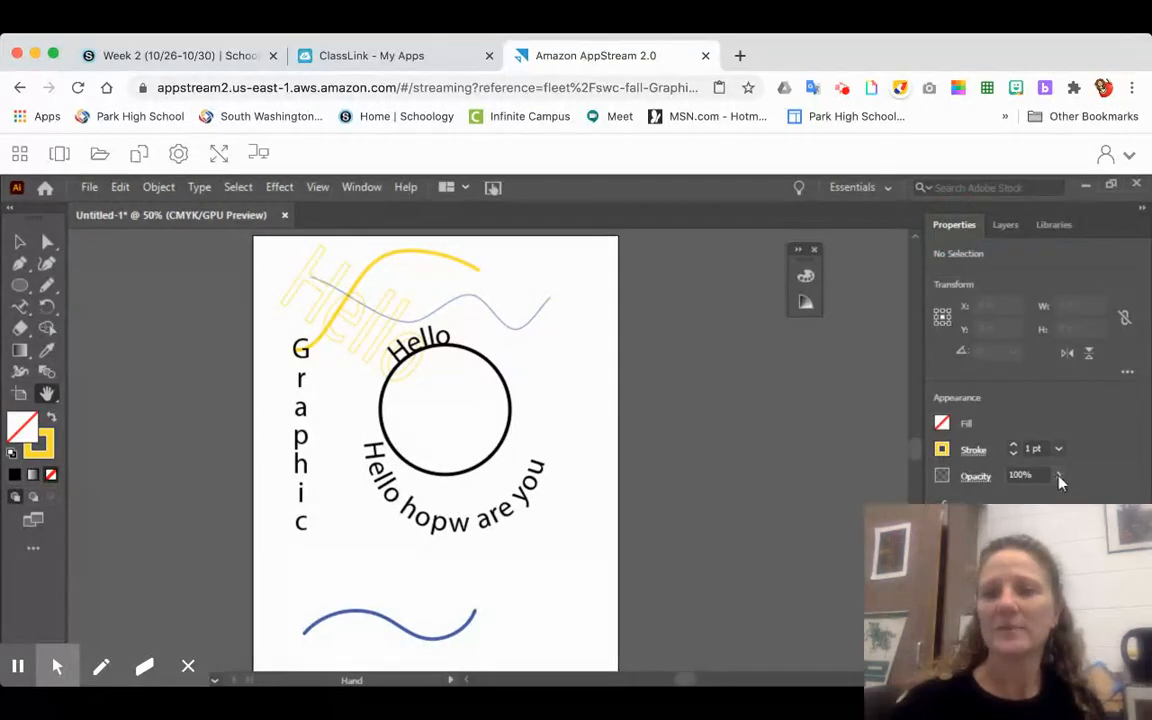
left_click_drag(1052, 497, 1019, 497)
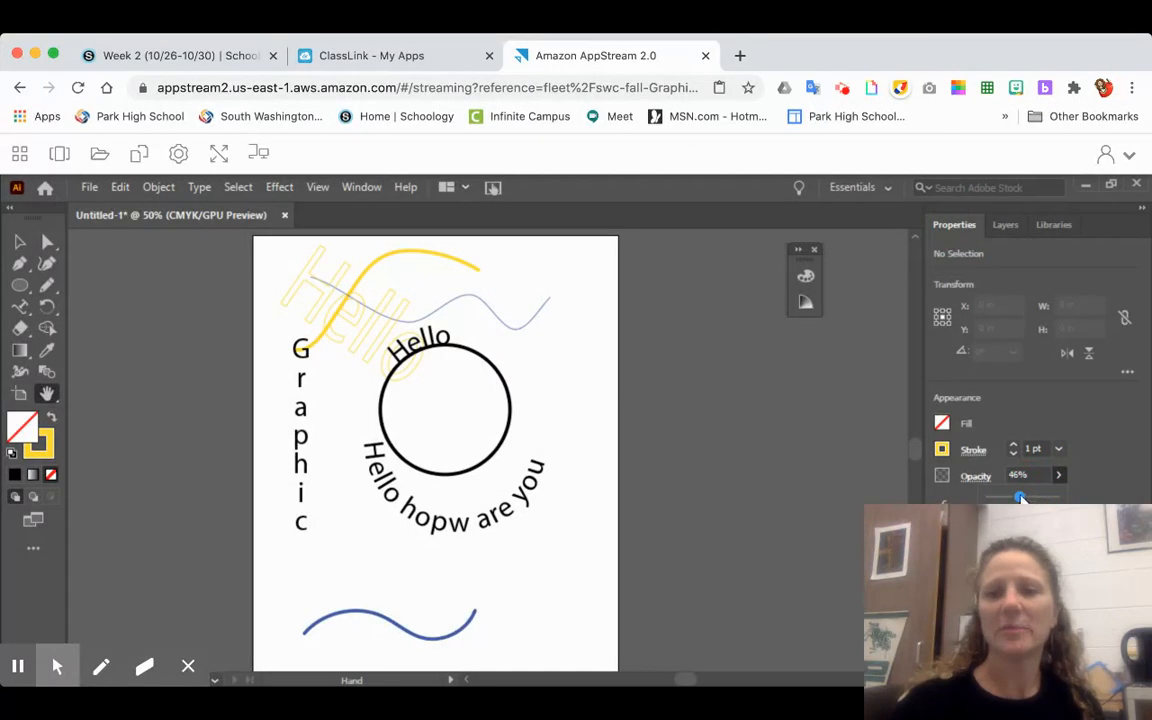
left_click(1005, 226)
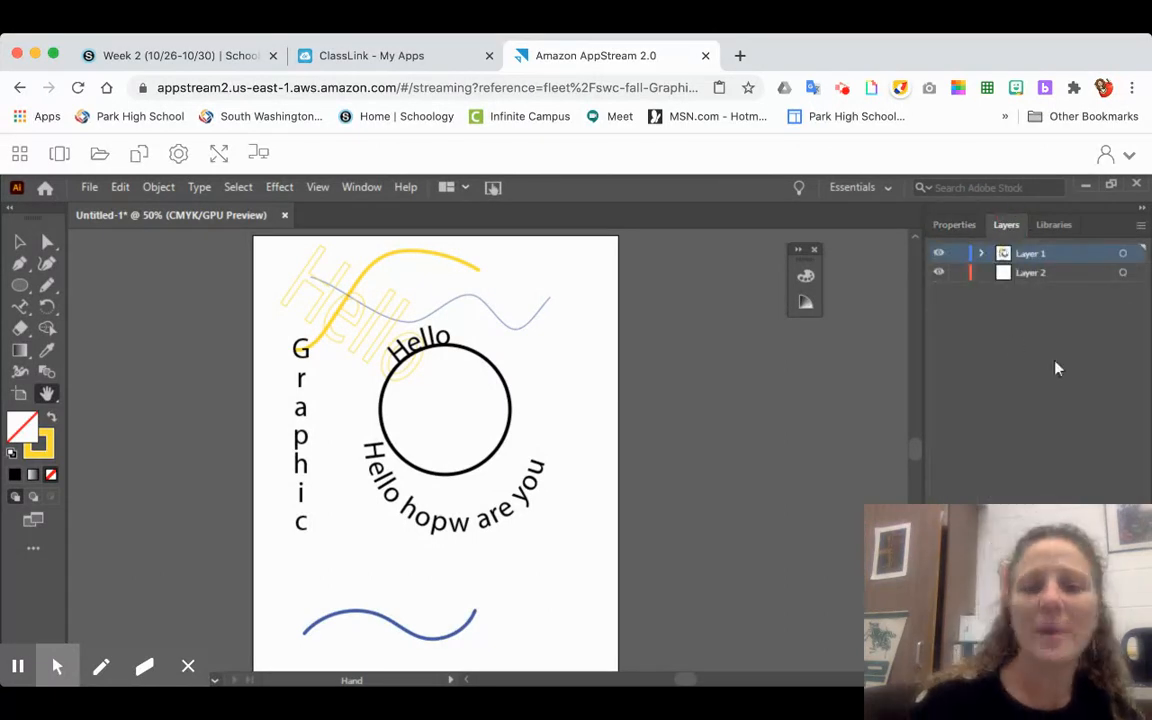
left_click(1030, 263)
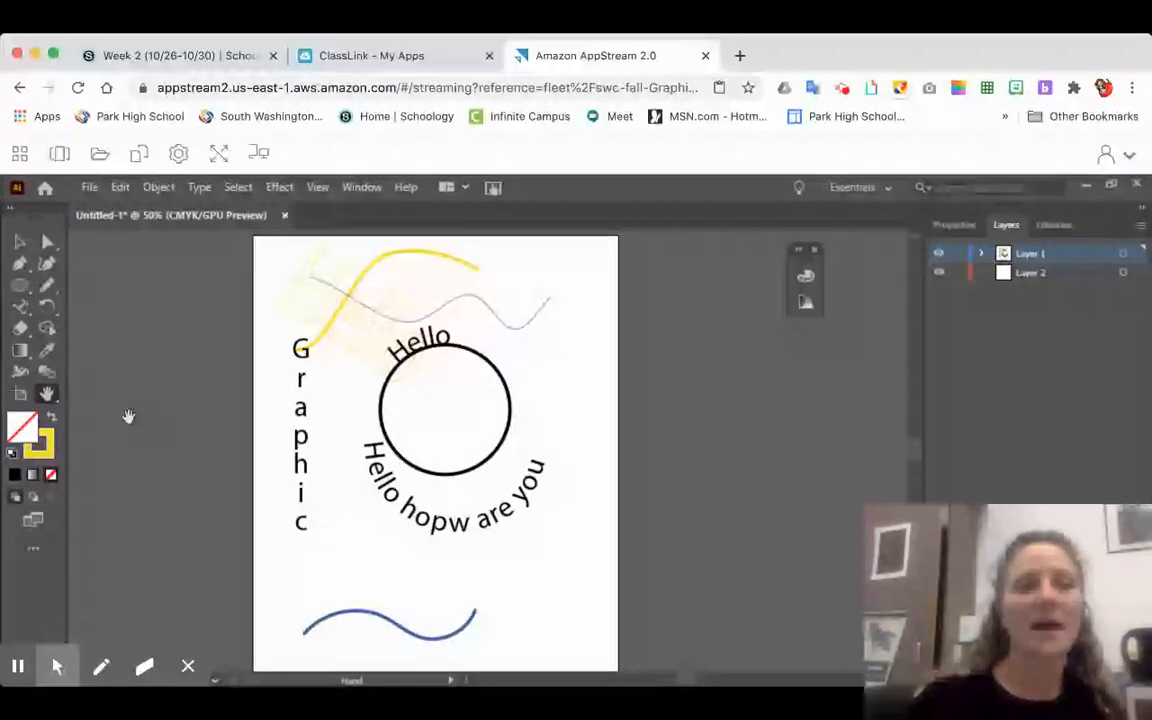
left_click(19, 160)
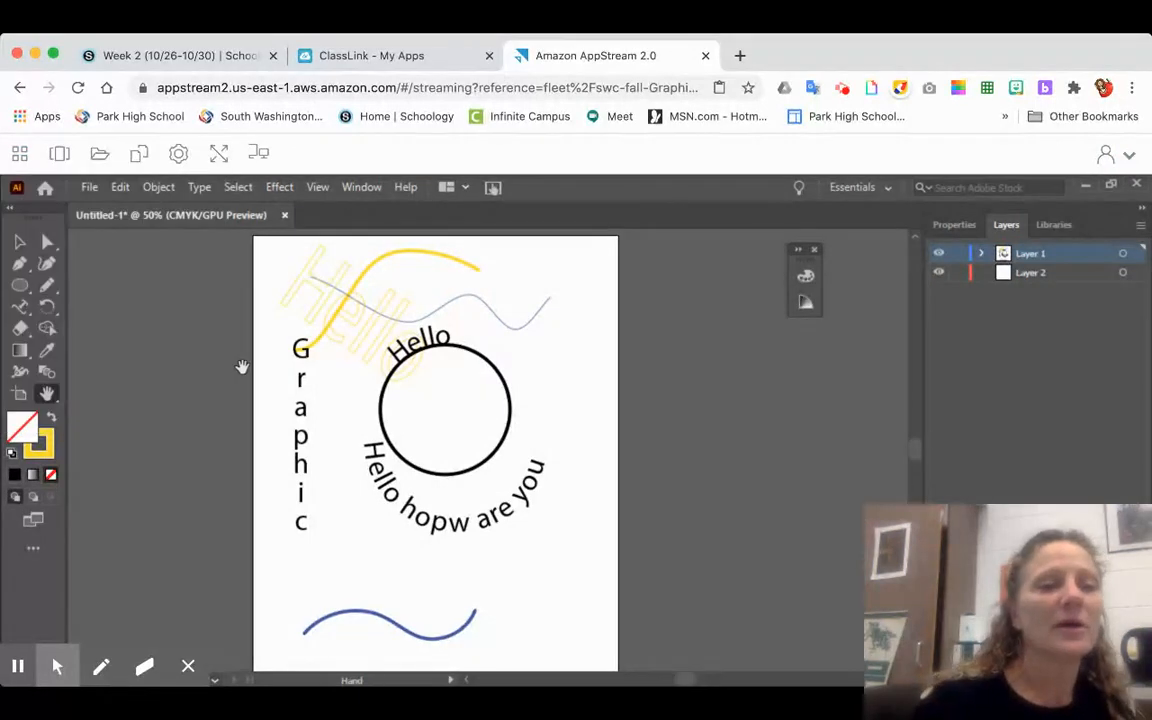
- Review the available commands for files, editing, arranging and grouping objects, and type
left_click(88, 187)
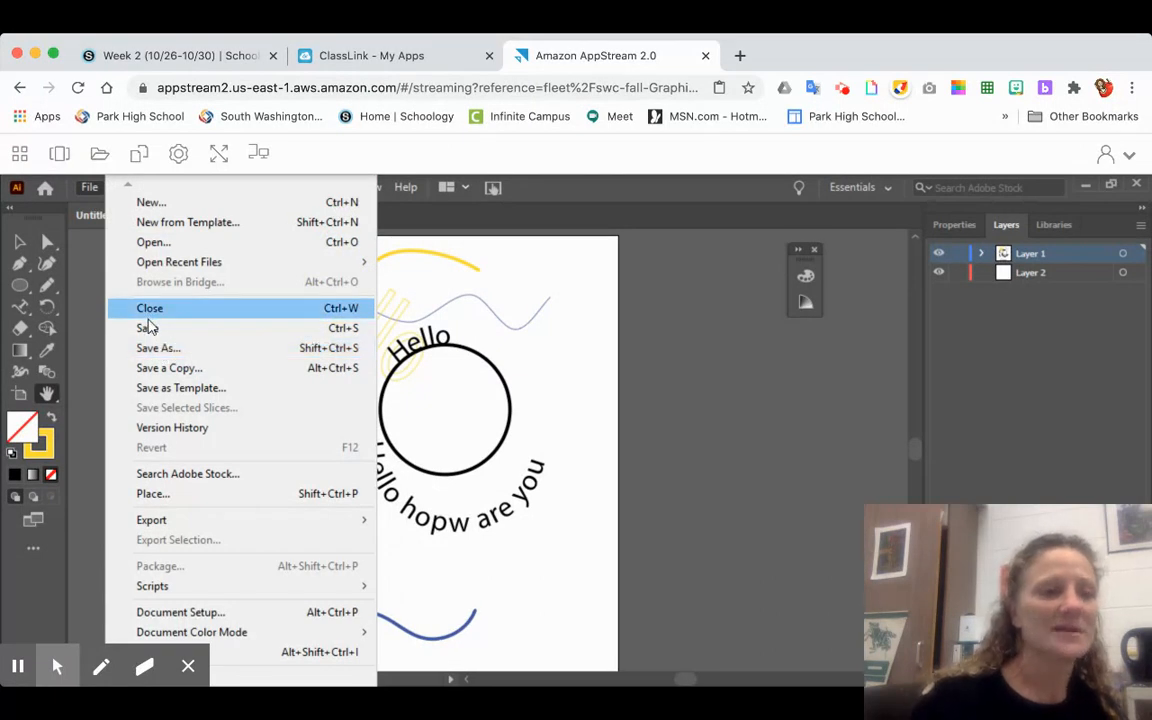
left_click(121, 184)
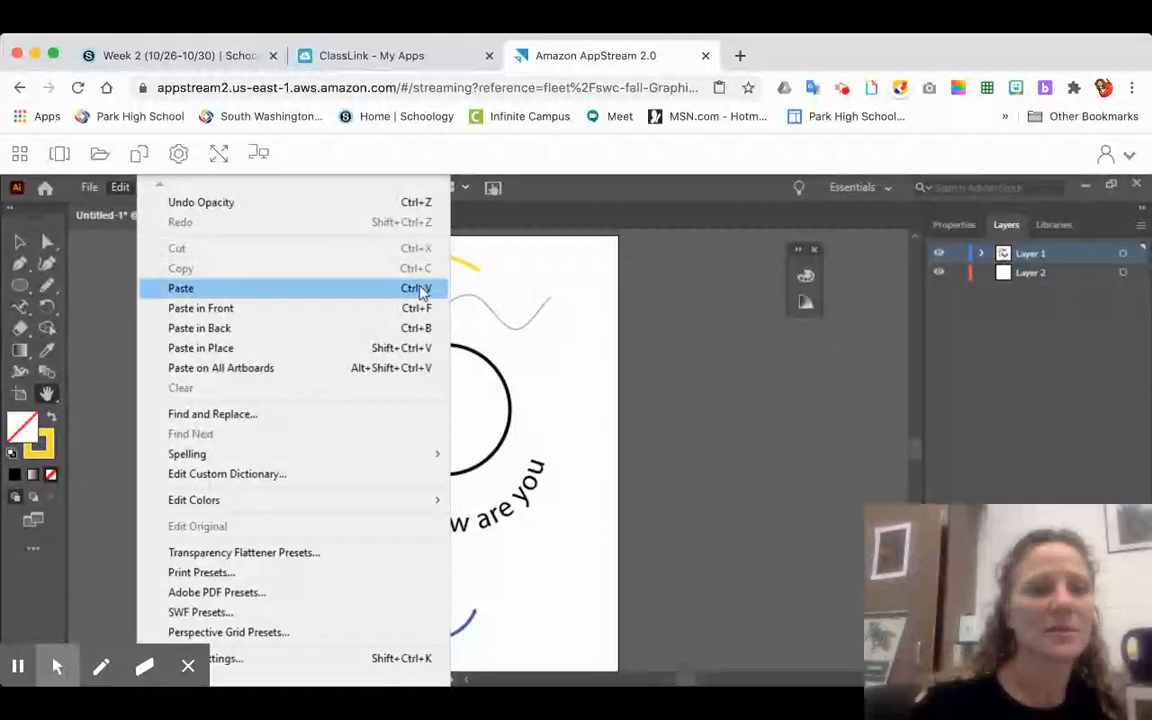
left_click(80, 250)
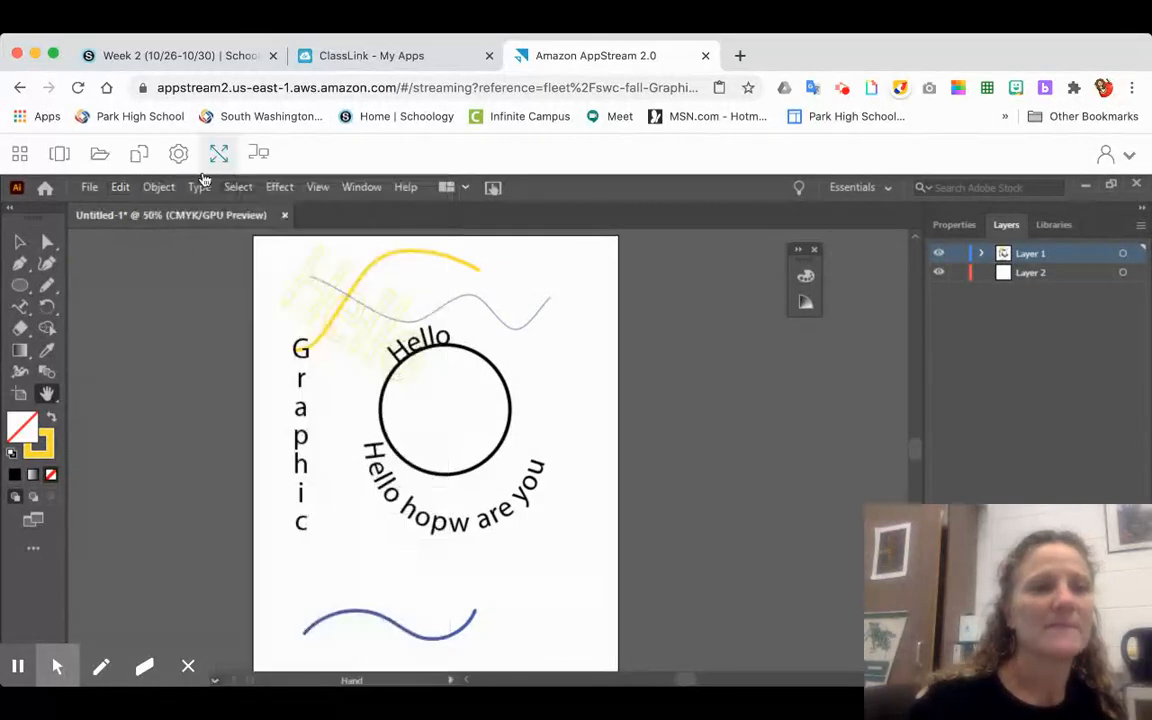
left_click(160, 190)
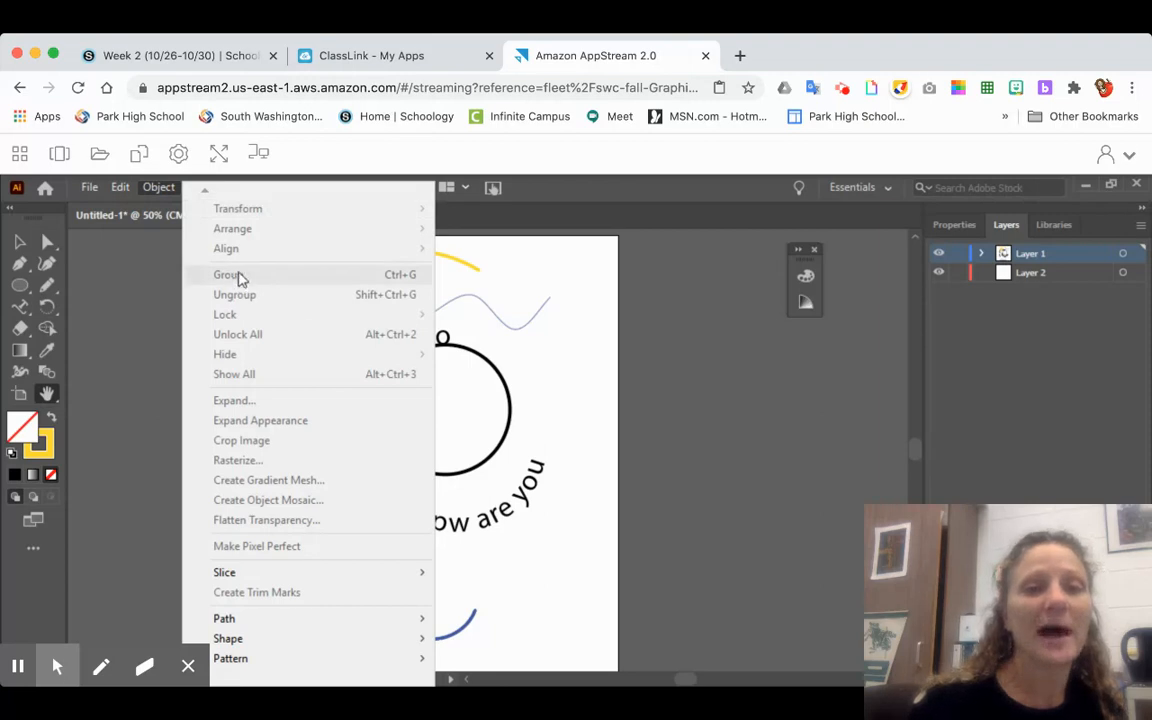
left_click(208, 336)
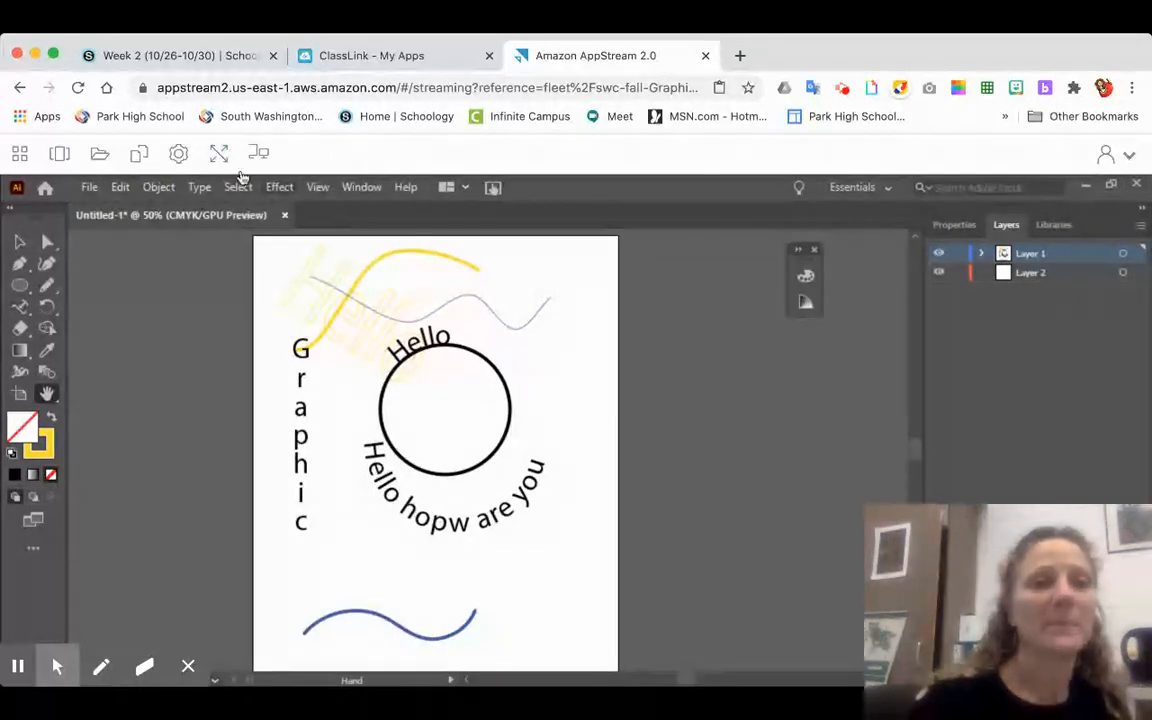
left_click(199, 189)
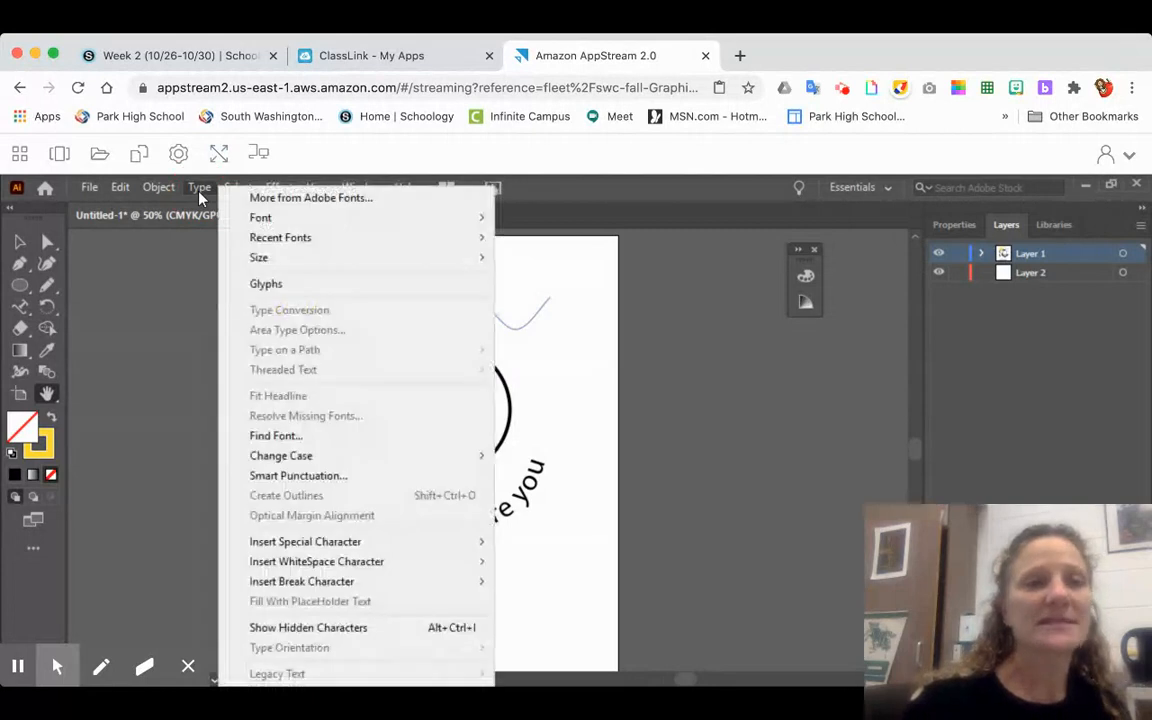
mouse_move(238, 189)
mouse_move(199, 190)
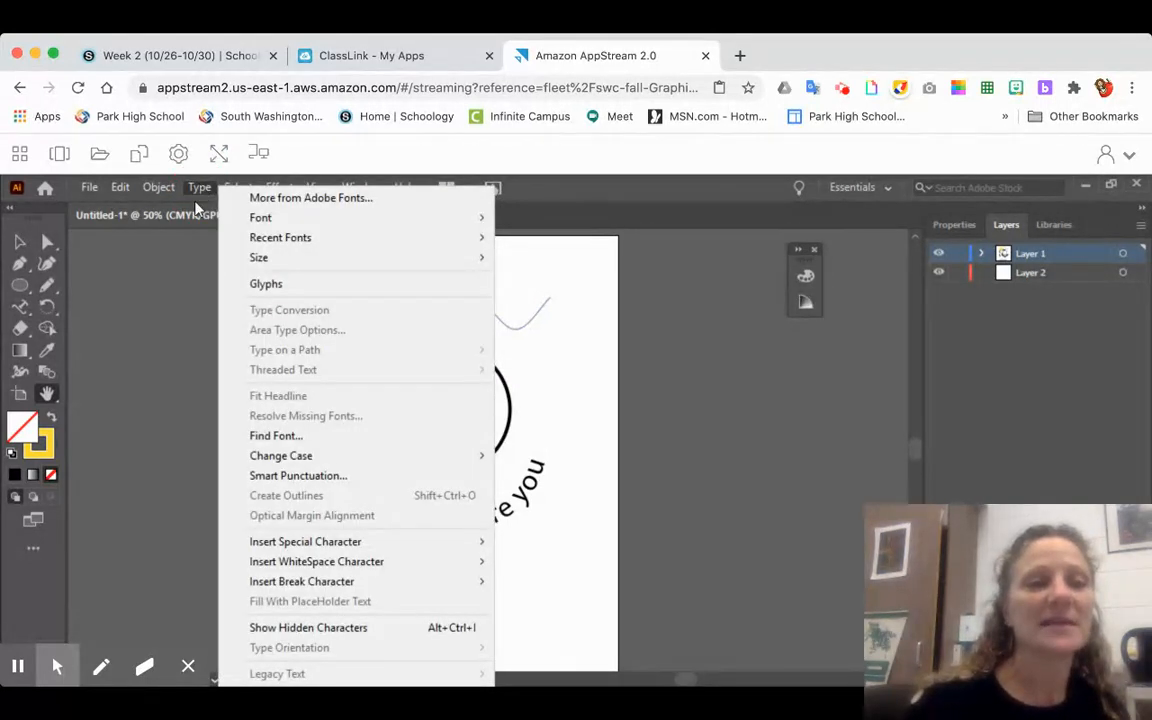
left_click(179, 326)
- Look over the selection commands and the available Illustrator and Photoshop effects, including the 3D options
left_click(239, 188)
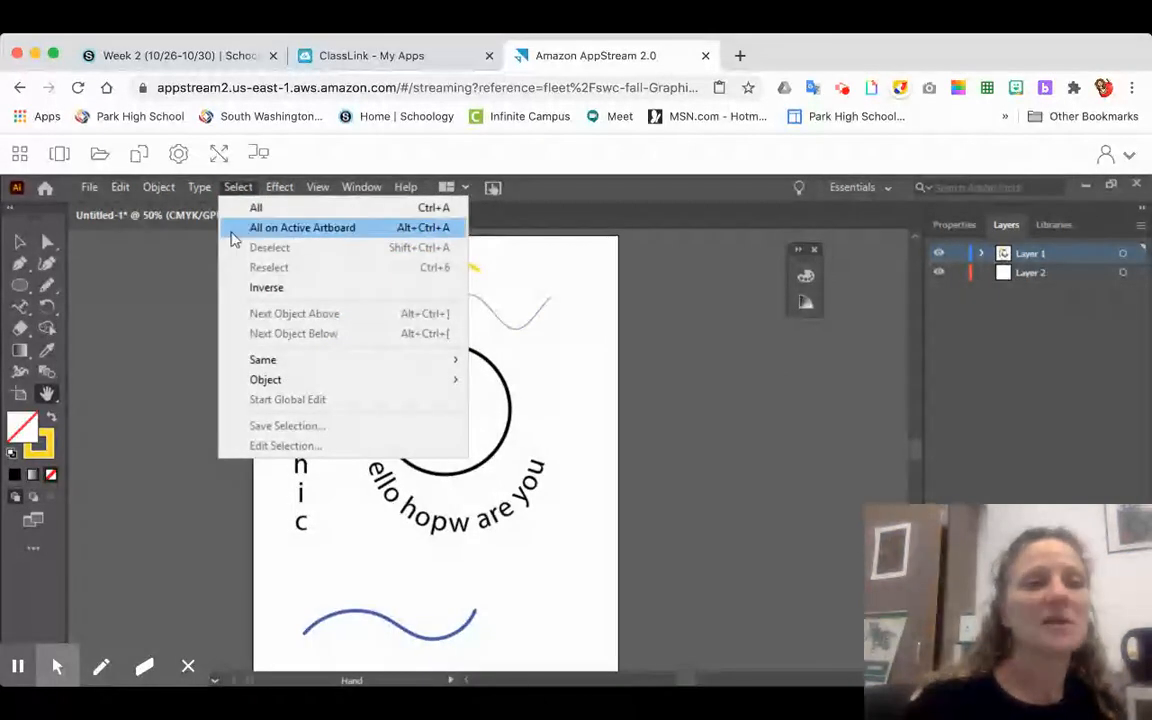
mouse_move(318, 187)
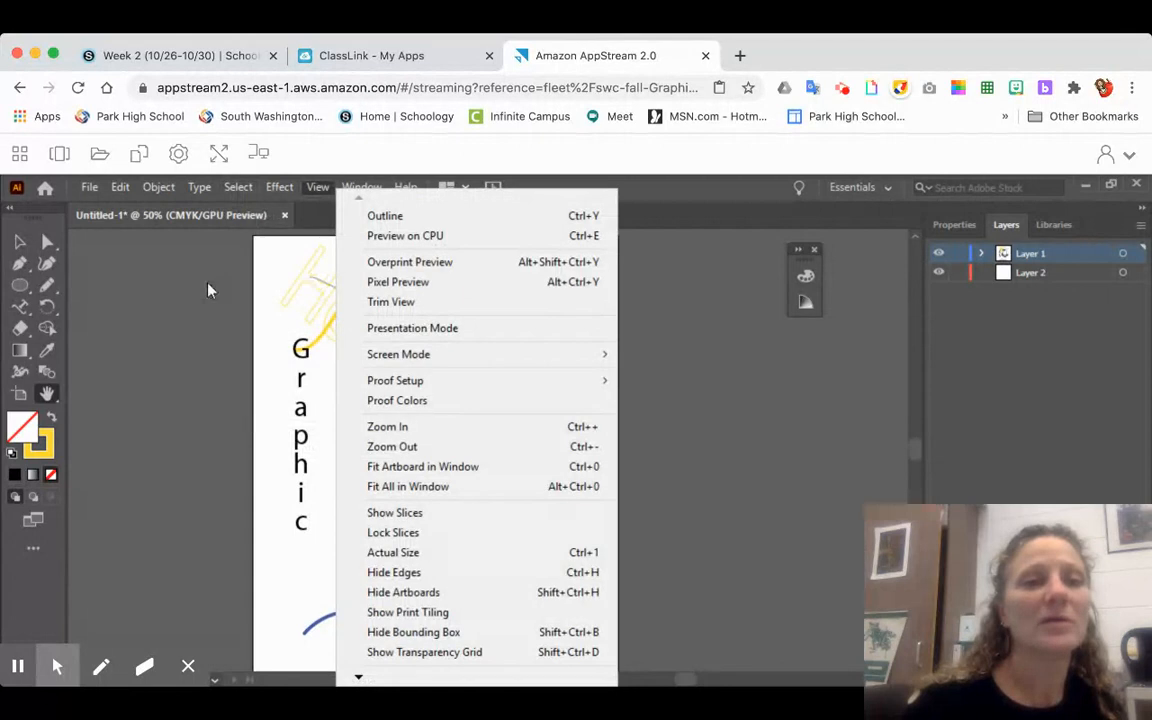
left_click(208, 290)
left_click(280, 188)
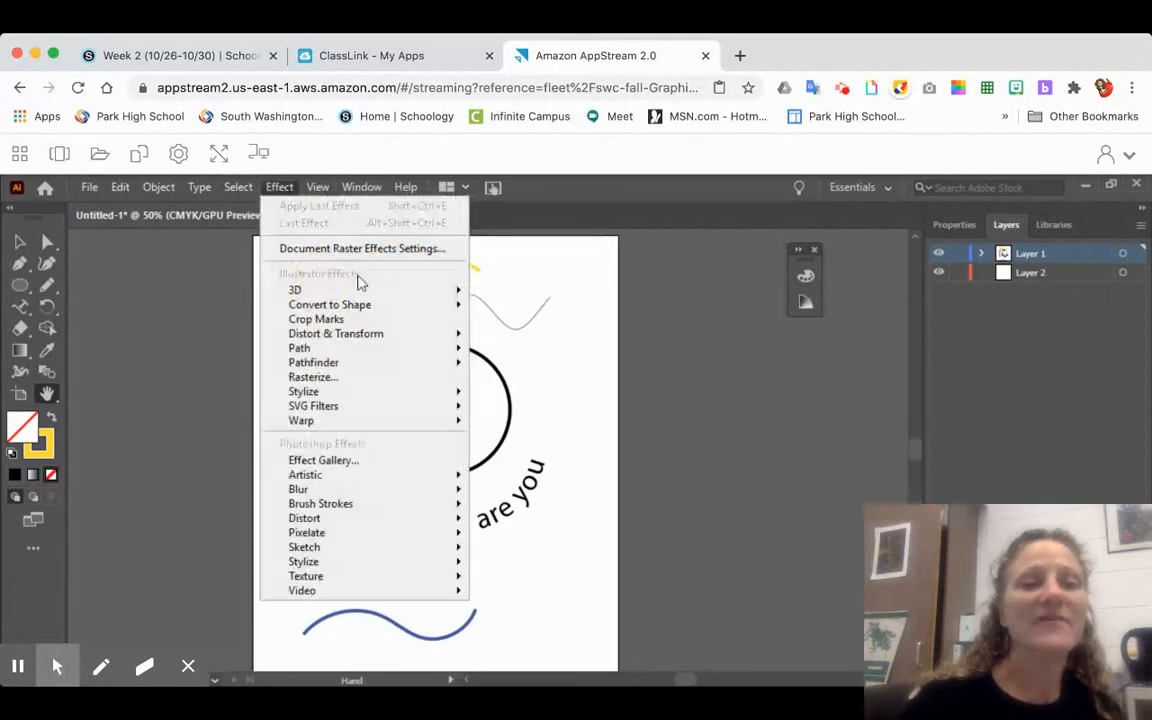
mouse_move(296, 290)
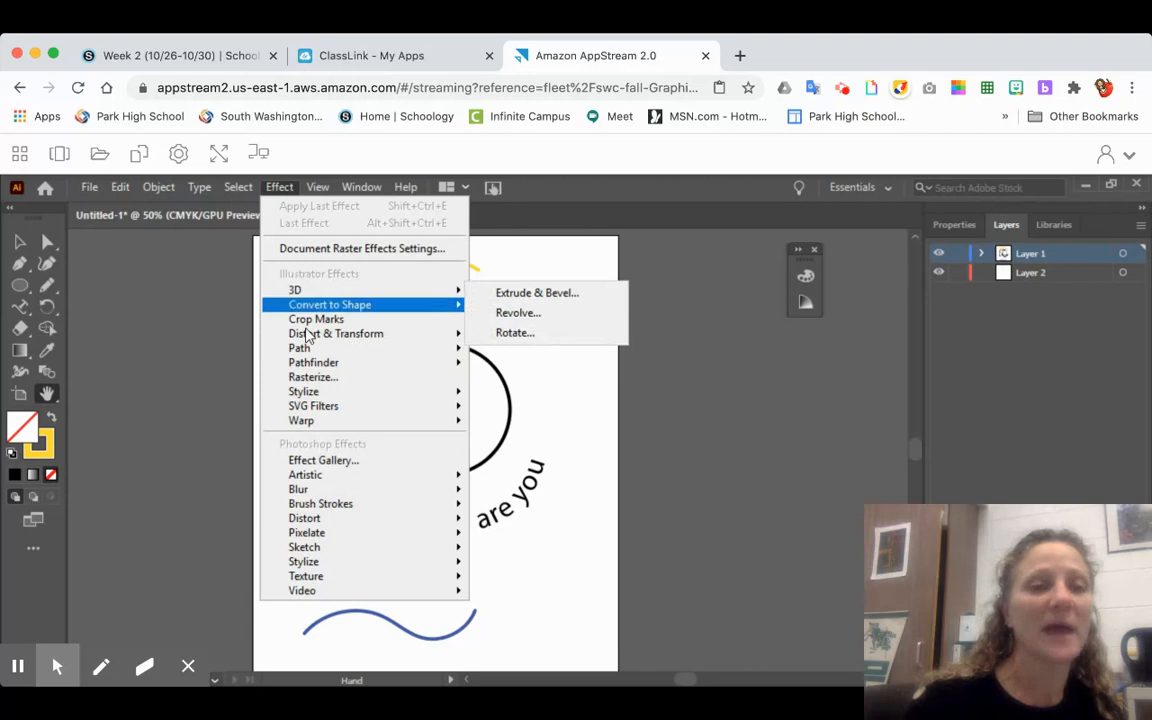
mouse_move(298, 406)
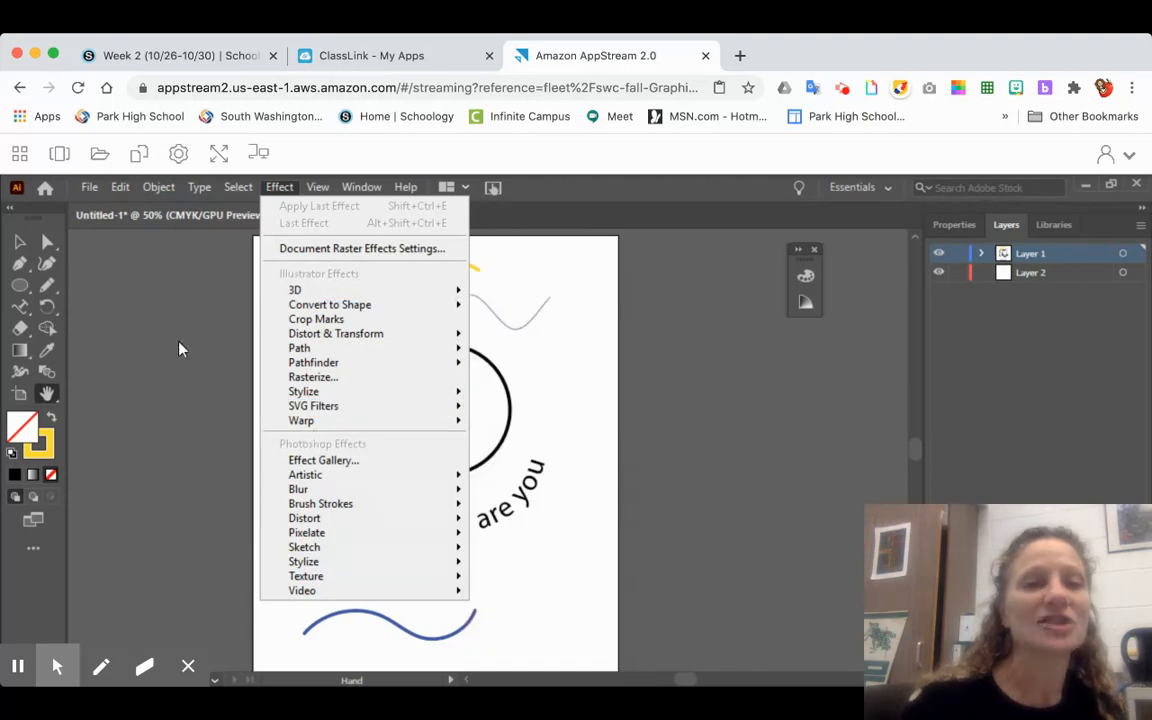
left_click(139, 315)
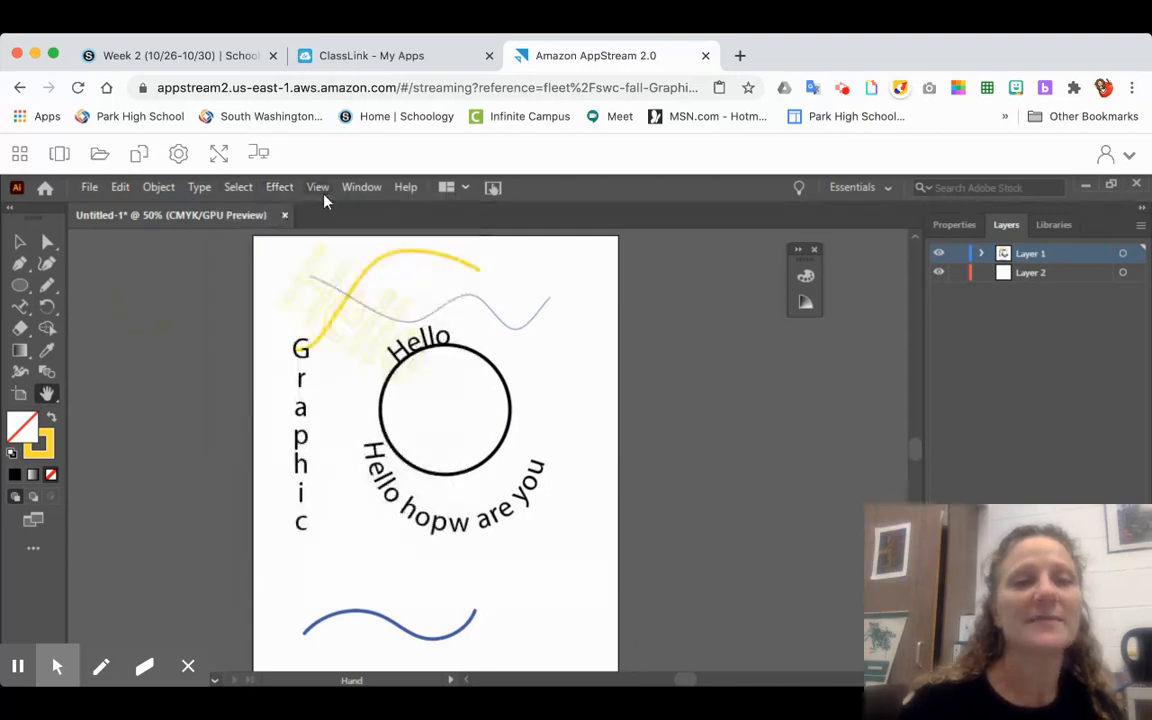
- Examine the view and zoom commands and the list of panels and workspaces that can be shown
left_click(322, 192)
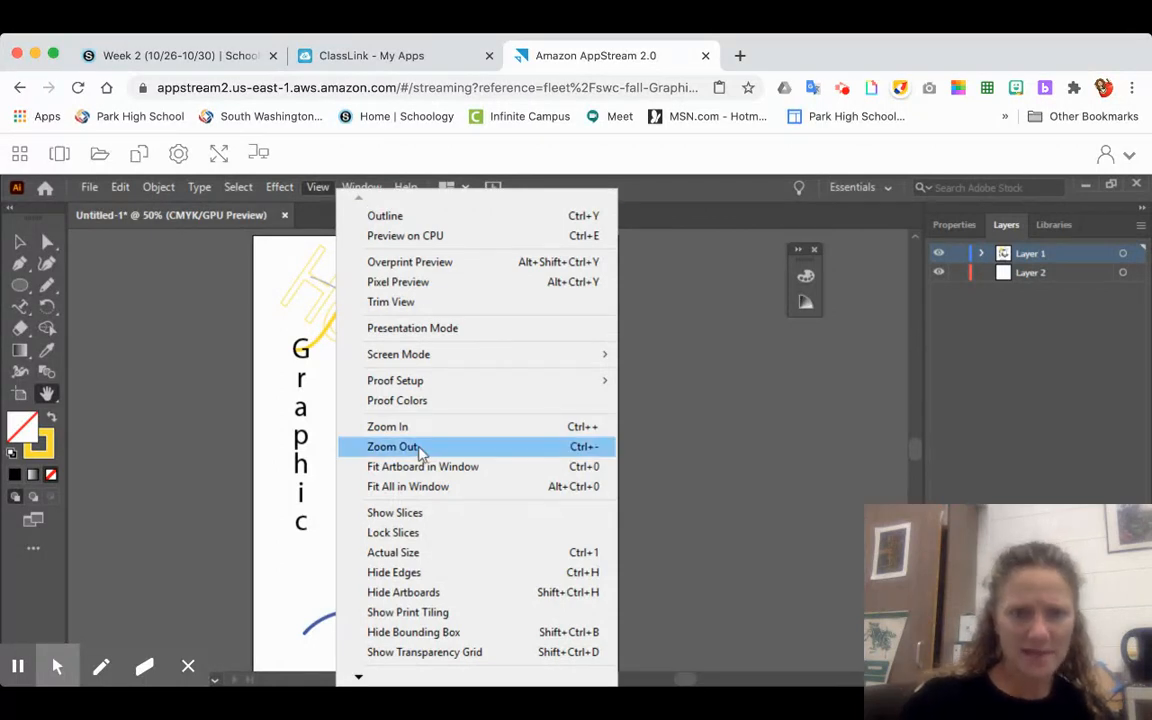
mouse_move(445, 366)
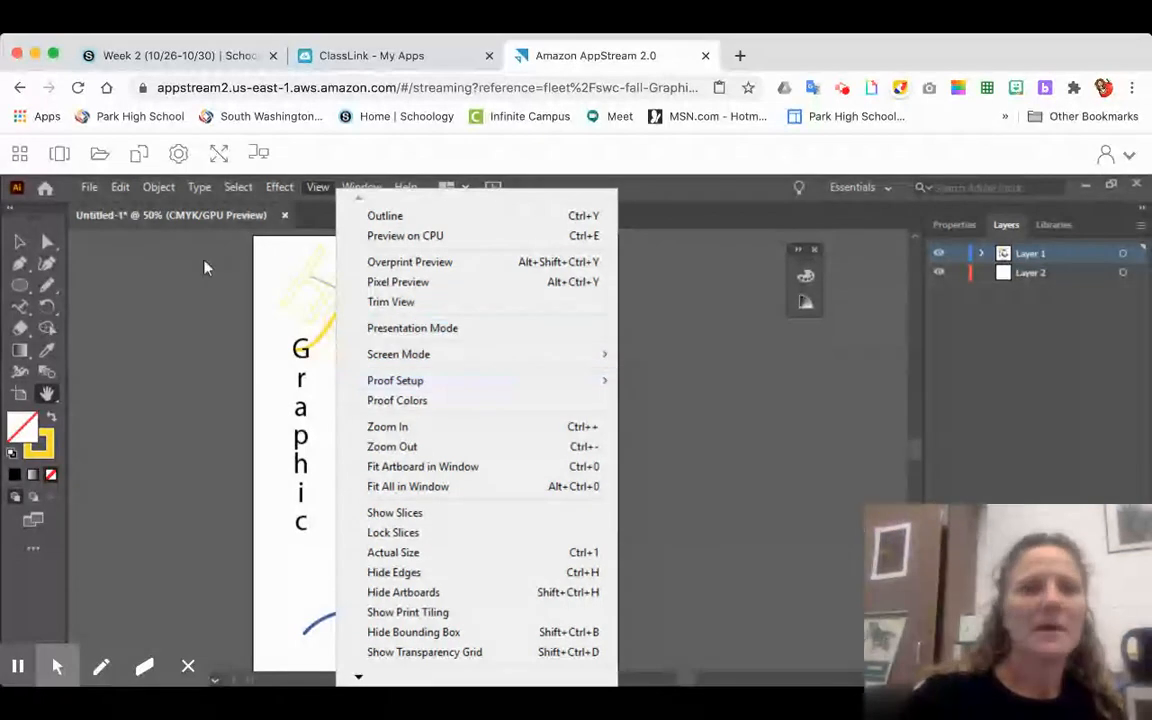
left_click(206, 265)
left_click(367, 192)
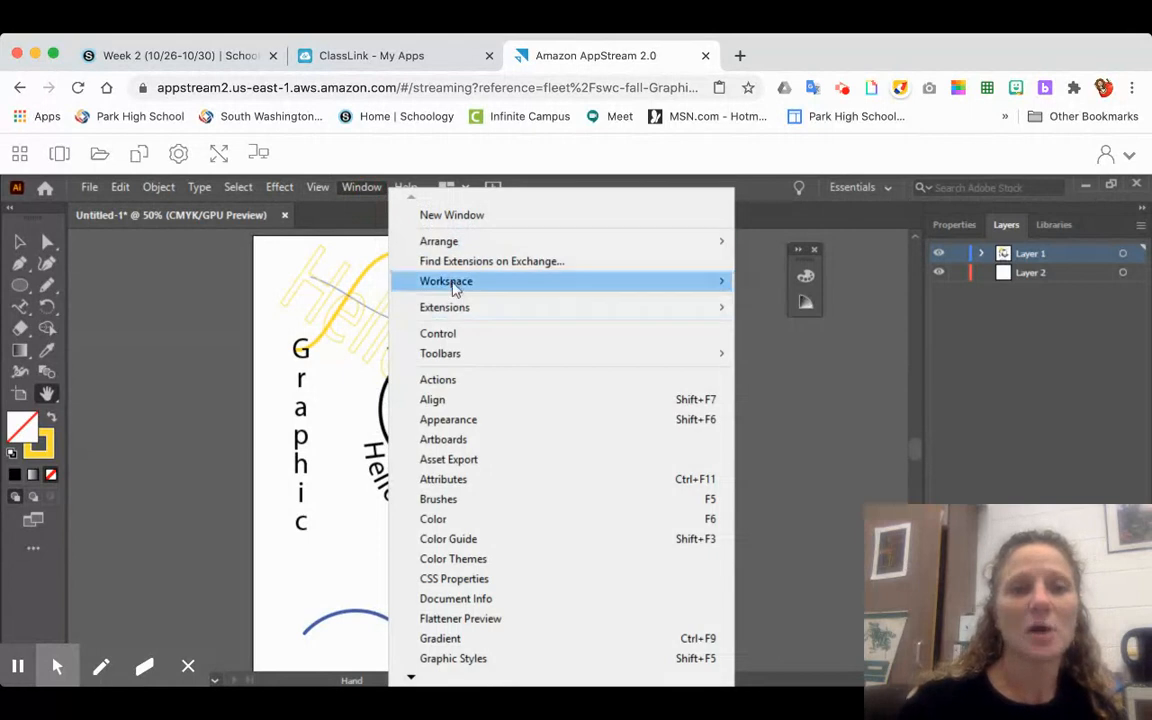
mouse_move(455, 287)
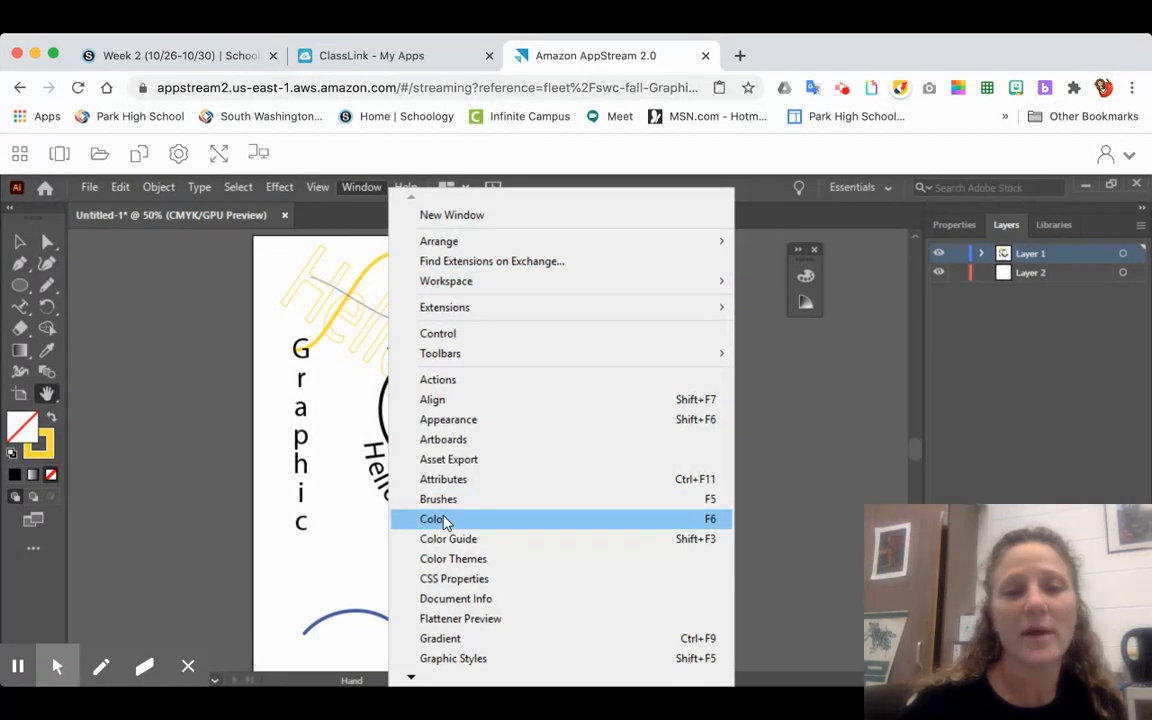
left_click(182, 365)
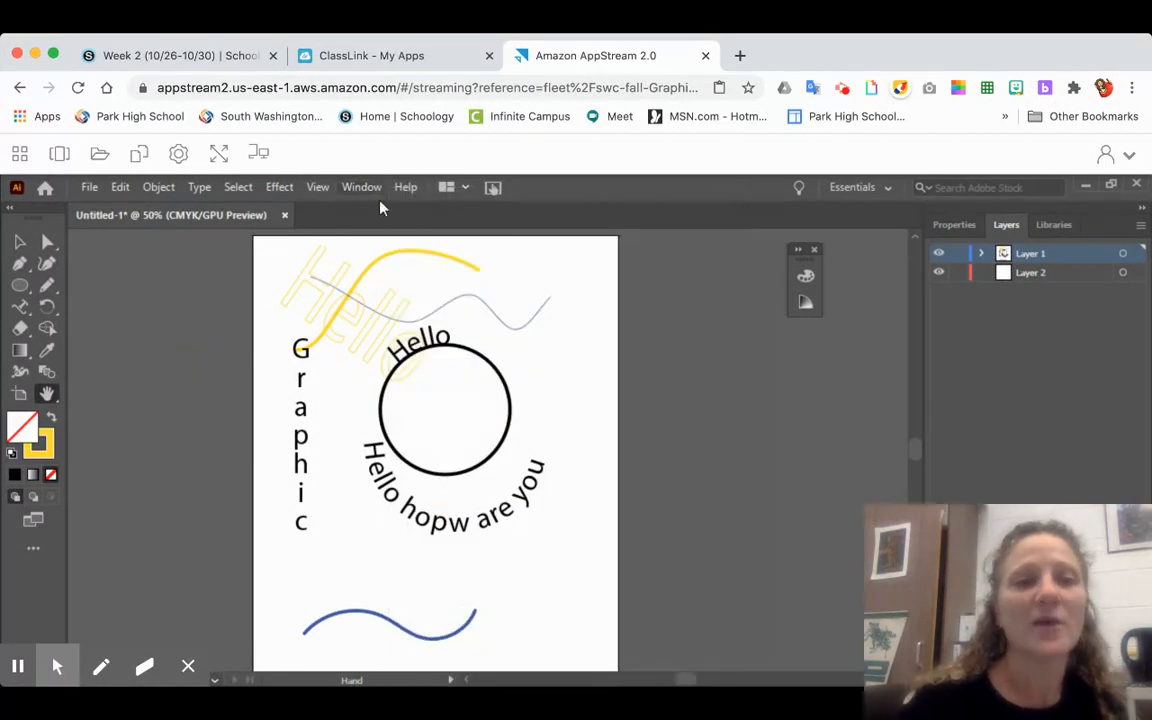